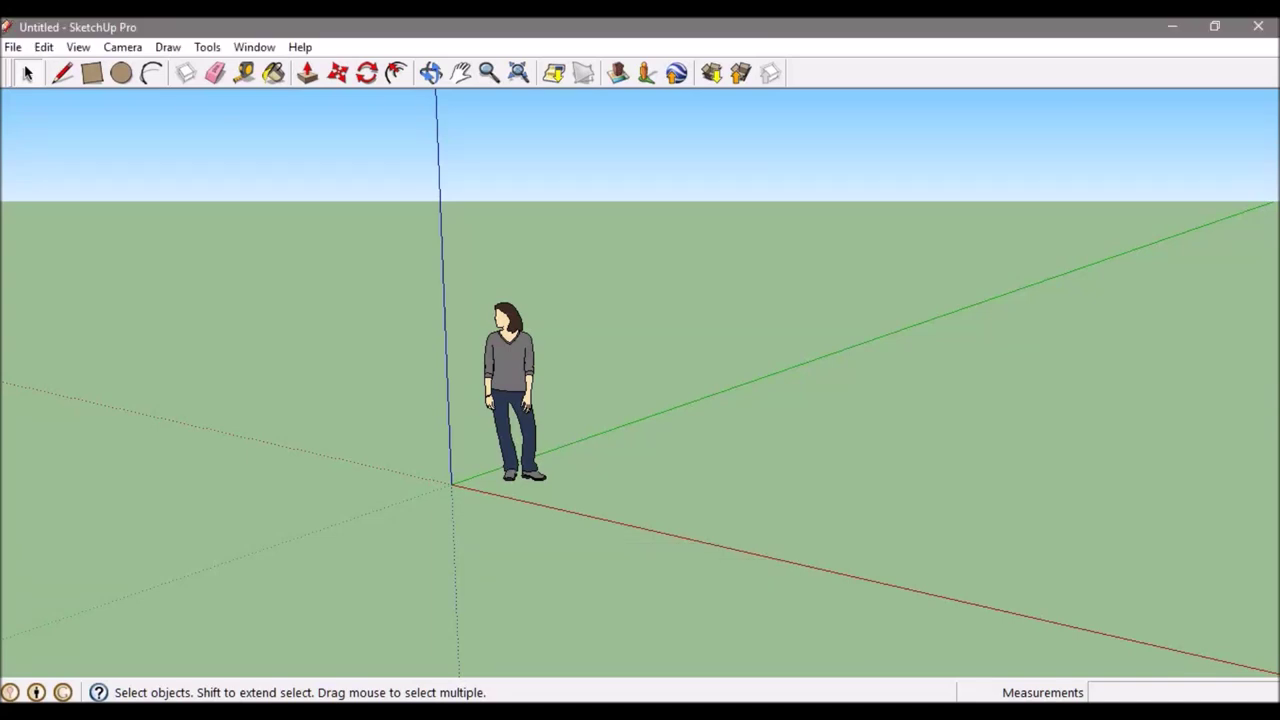
# Draw the pitch rectangle on the ground and move it into position.
pyautogui.press('r')
pyautogui.click(403, 454)
pyautogui.write('105;65')
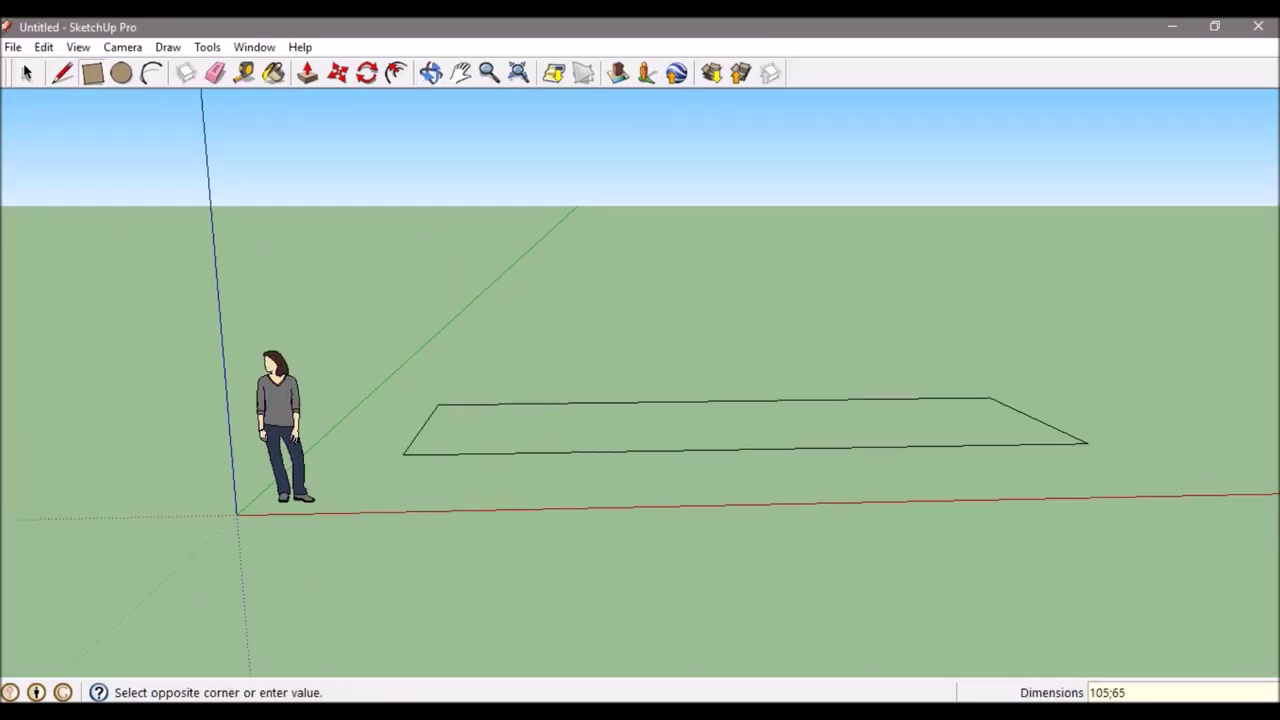
pyautogui.press('Return')
pyautogui.press('space')
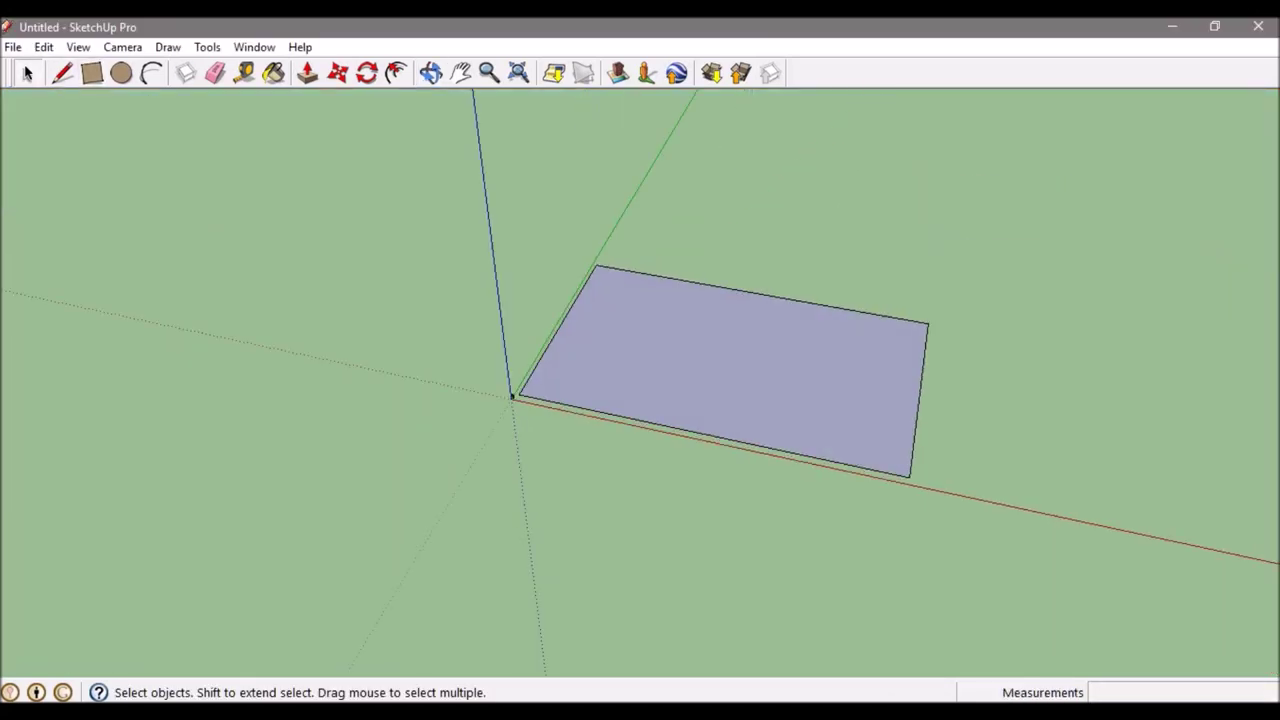
pyautogui.hotkey('ctrl', 'a')
pyautogui.press('m')
pyautogui.click(776, 321)
pyautogui.press('space')
pyautogui.press('Escape')
# Offset the rectangle's outline 1 m outward.
pyautogui.hotkey('shift', 'z')
pyautogui.press('f')
pyautogui.click(634, 271)
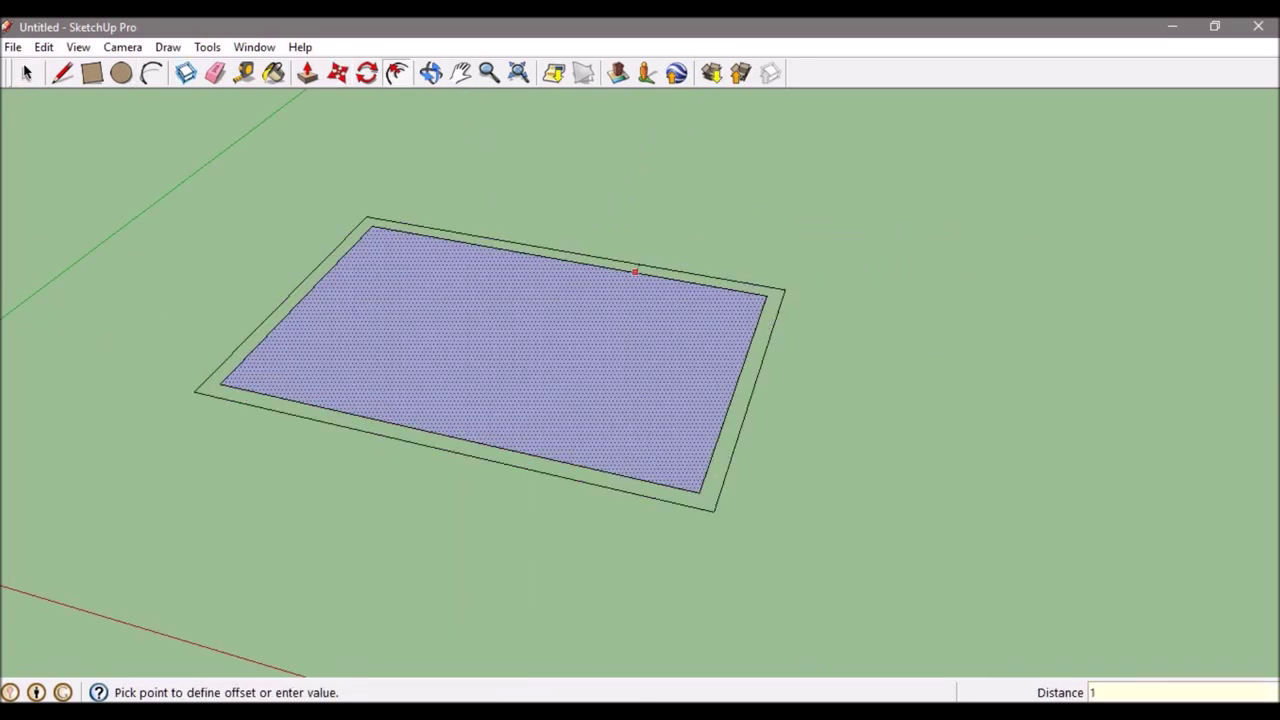
pyautogui.press('Return')
pyautogui.scroll(2, 480, 400)
# Bulge the pitch ends into arcs and erase the straight edges behind them.
pyautogui.press('a')
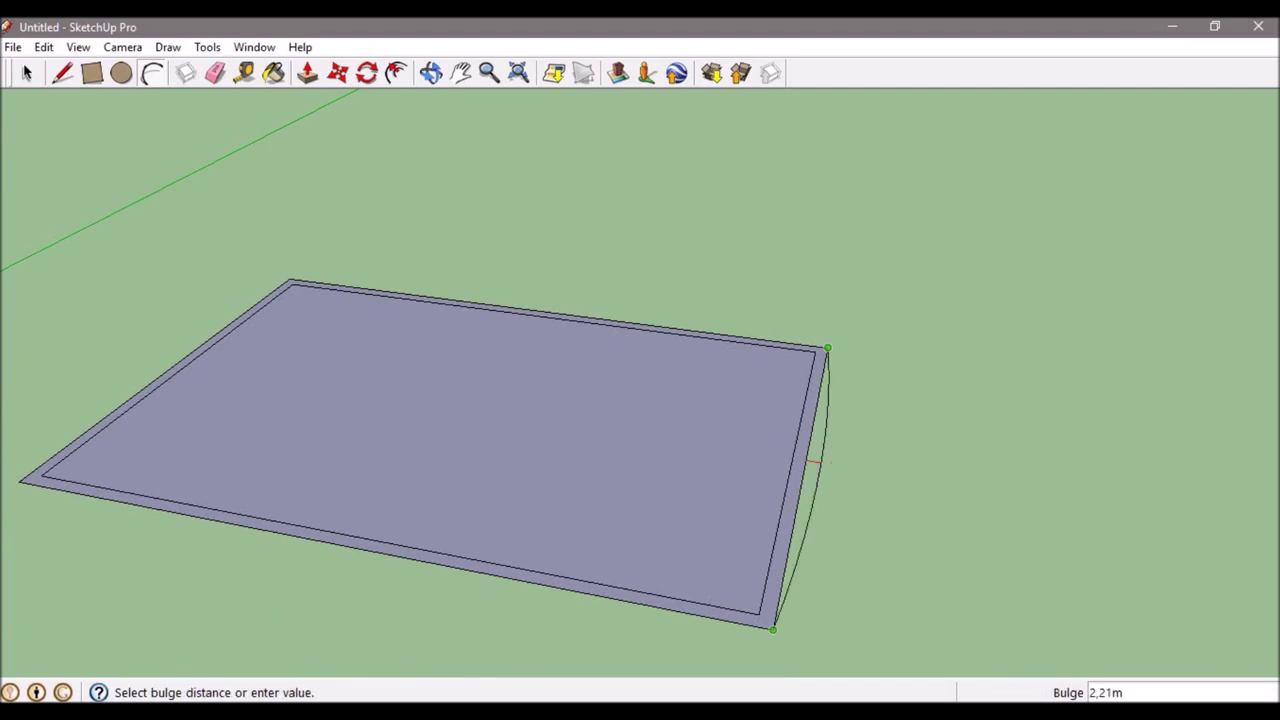
pyautogui.click(176, 364)
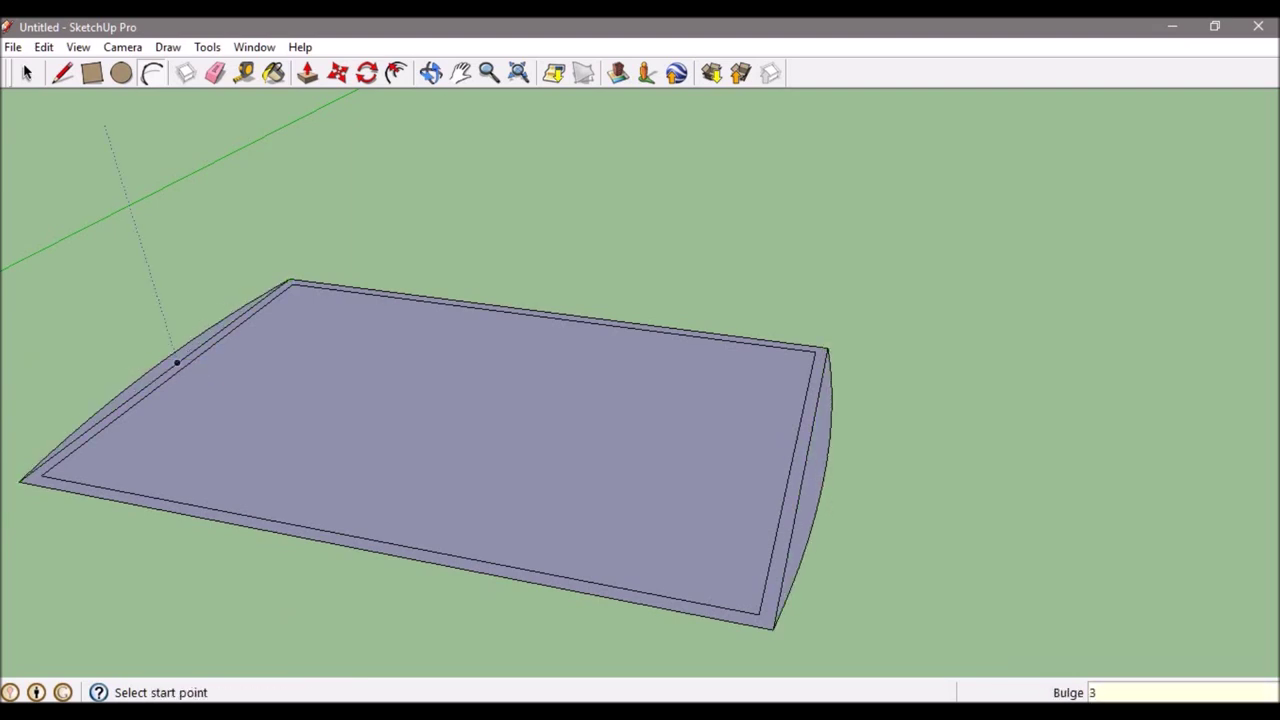
pyautogui.press('e')
pyautogui.moveTo(500, 450); pyautogui.dragTo(500, 350, button='middle')
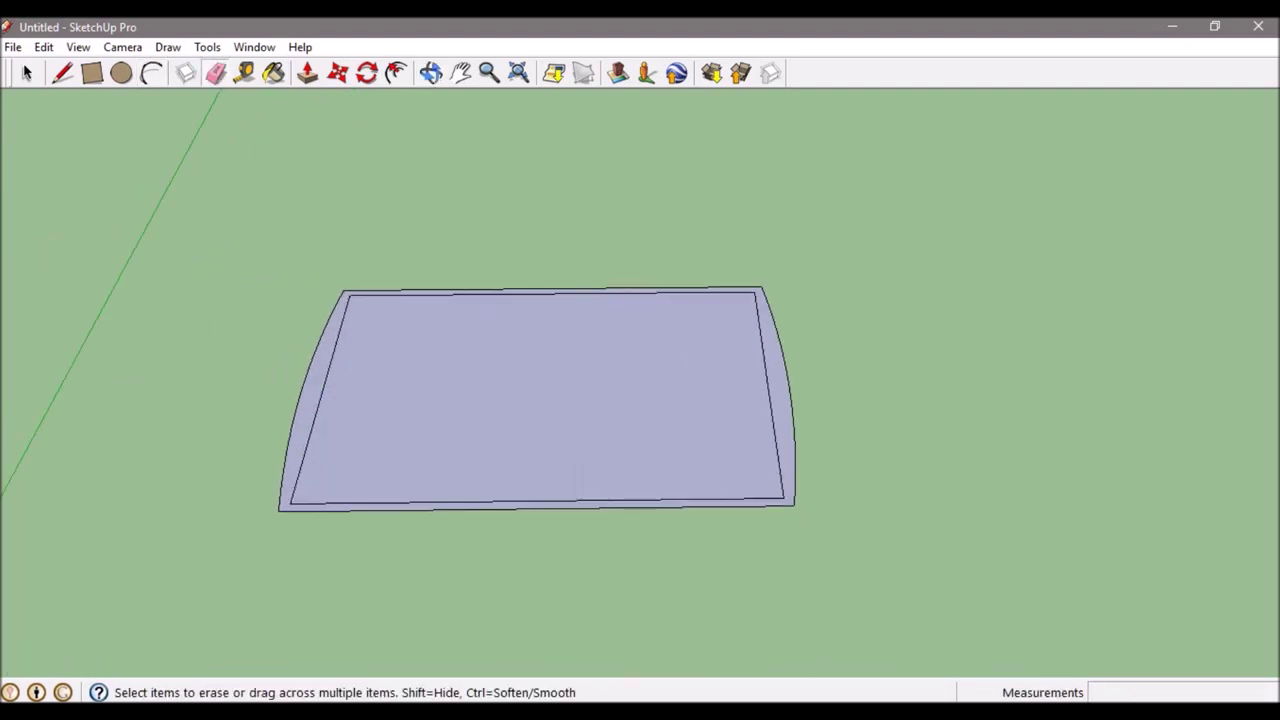
# Add a 4 m outward offset ring and bring up the material library.
pyautogui.write('f4')
pyautogui.press('Return')
pyautogui.scroll(2, 208, 370)
pyautogui.press('b')
pyautogui.click(1240, 243)
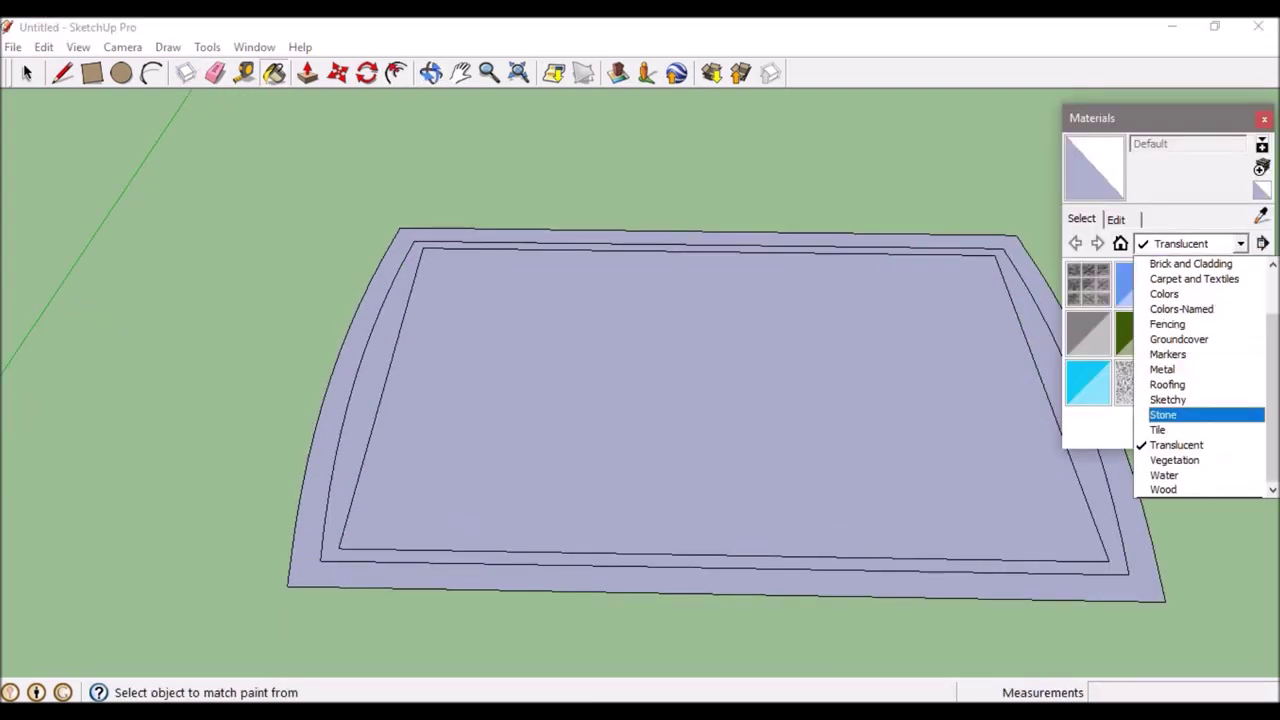
# Pick the Vegetation grass material and create a new material from its texture.
pyautogui.click(1171, 460)
pyautogui.click(1186, 333)
pyautogui.click(1262, 167)
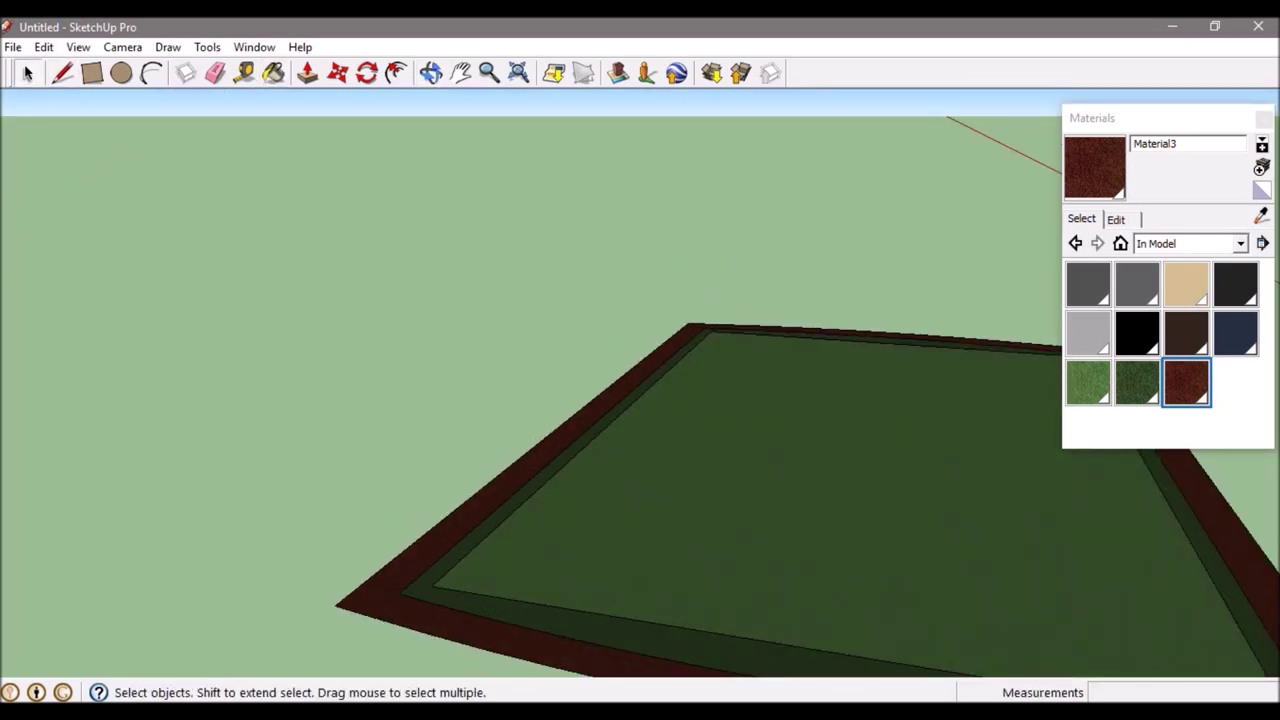
# Divide the pitch's left edge into equal segments and make it a component.
pyautogui.rightClick(451, 513)
pyautogui.click(486, 634)
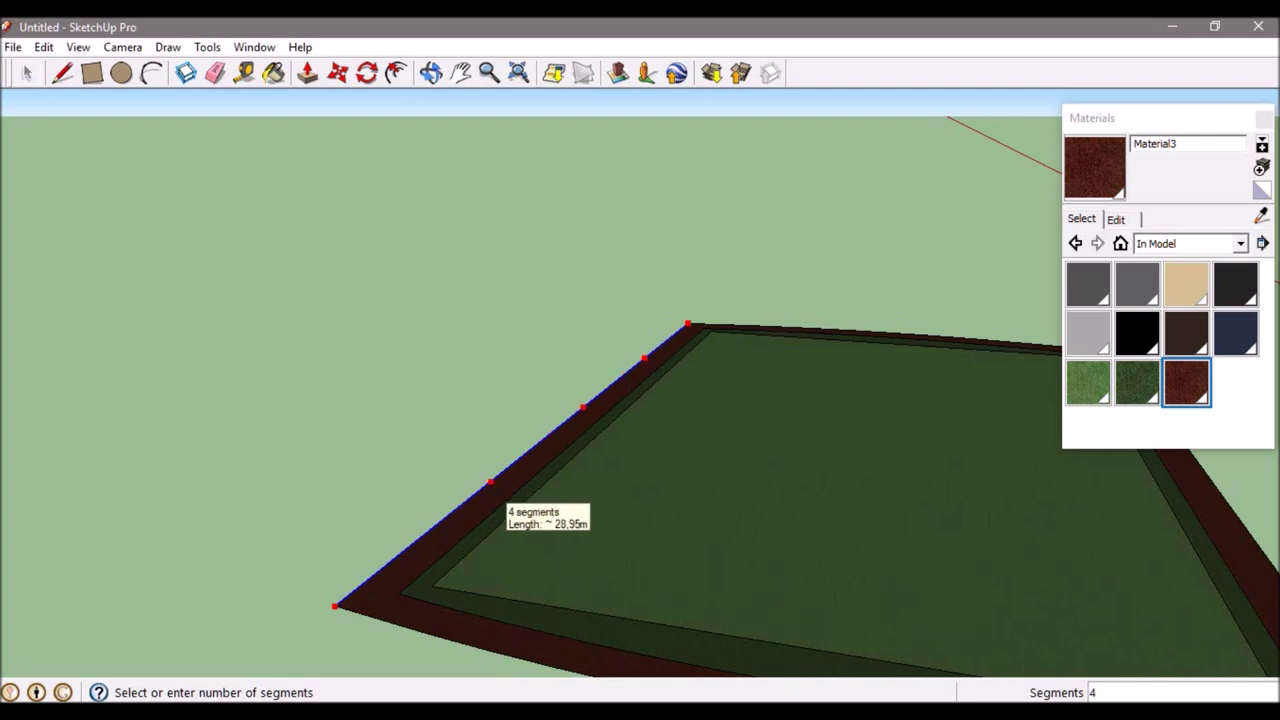
pyautogui.click(503, 505)
pyautogui.moveTo(503, 505); pyautogui.dragTo(537, 496, button='middle')
pyautogui.rightClick(537, 496)
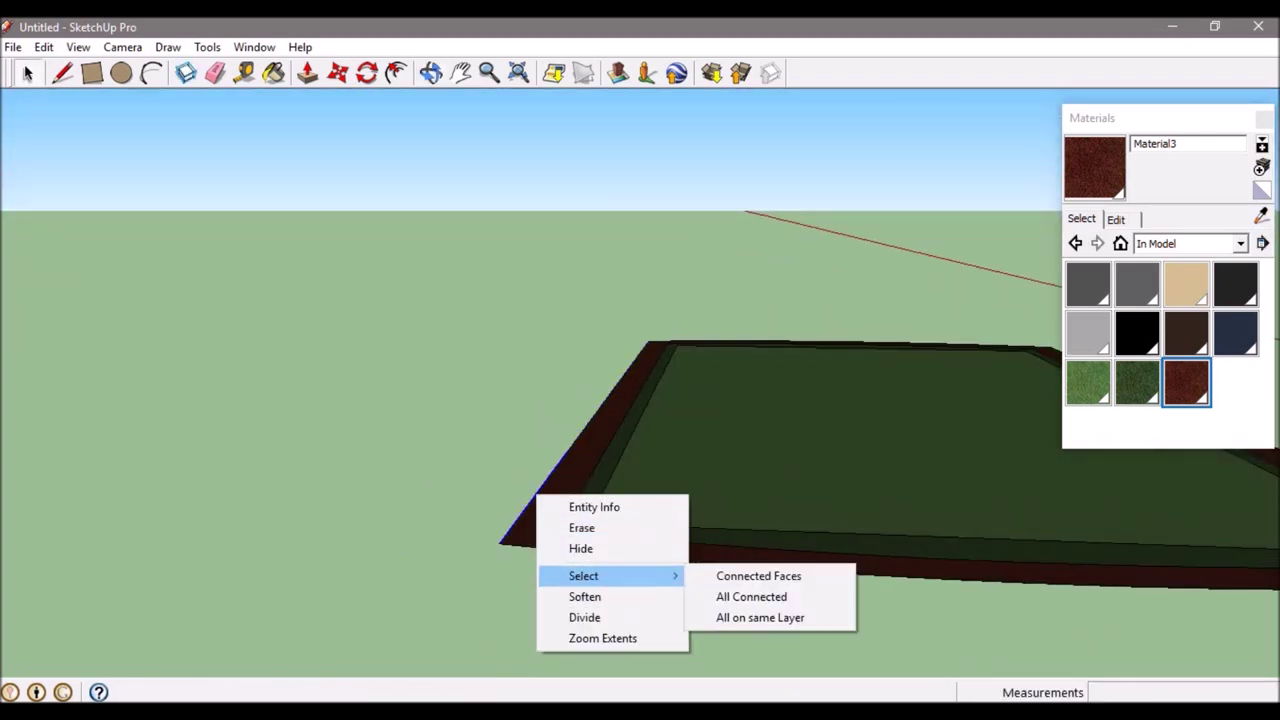
pyautogui.click(44, 47)
pyautogui.click(100, 395)
# Place Component#1 from the In Model components at the pitch corner.
pyautogui.click(740, 483)
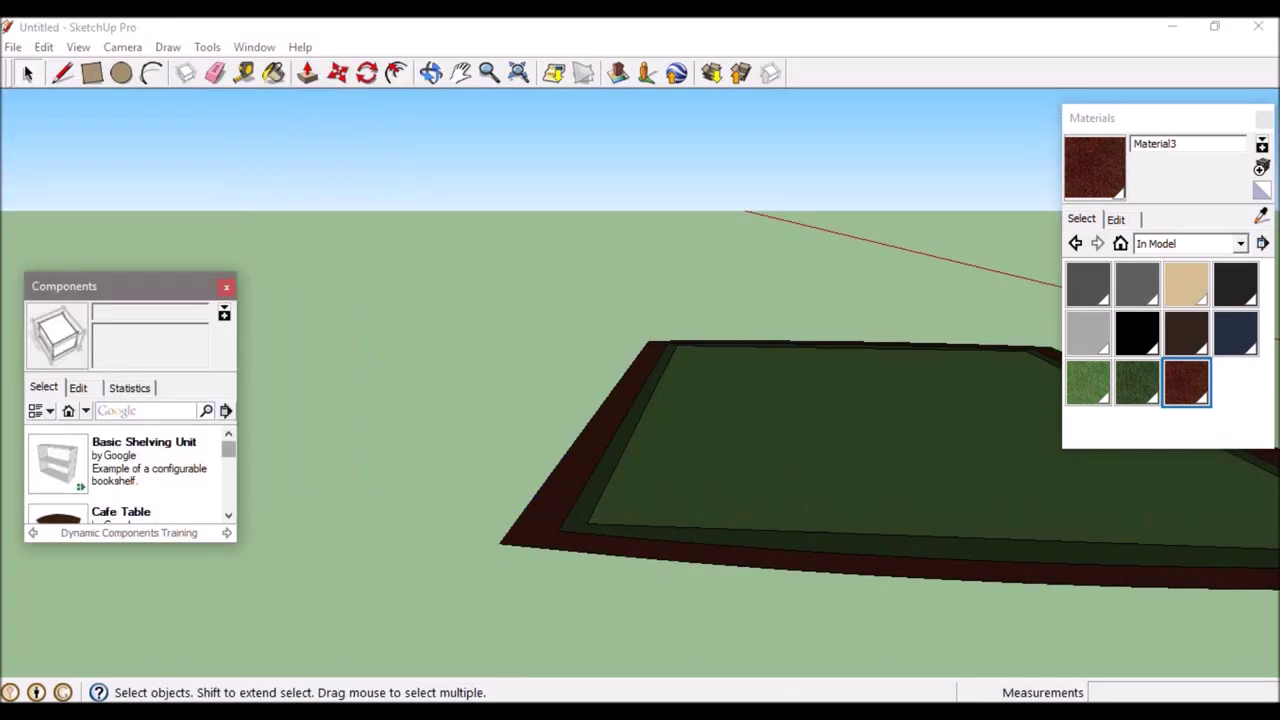
pyautogui.click(86, 410)
pyautogui.click(107, 100)
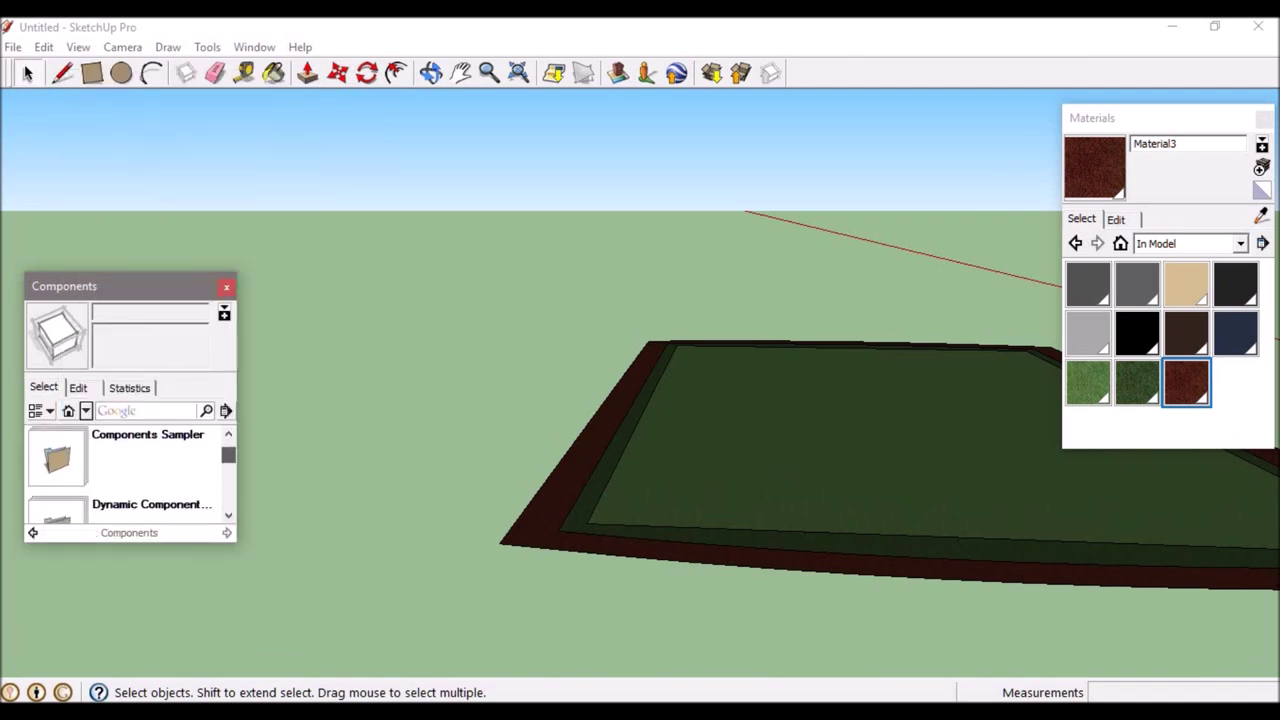
pyautogui.click(68, 410)
pyautogui.click(122, 462)
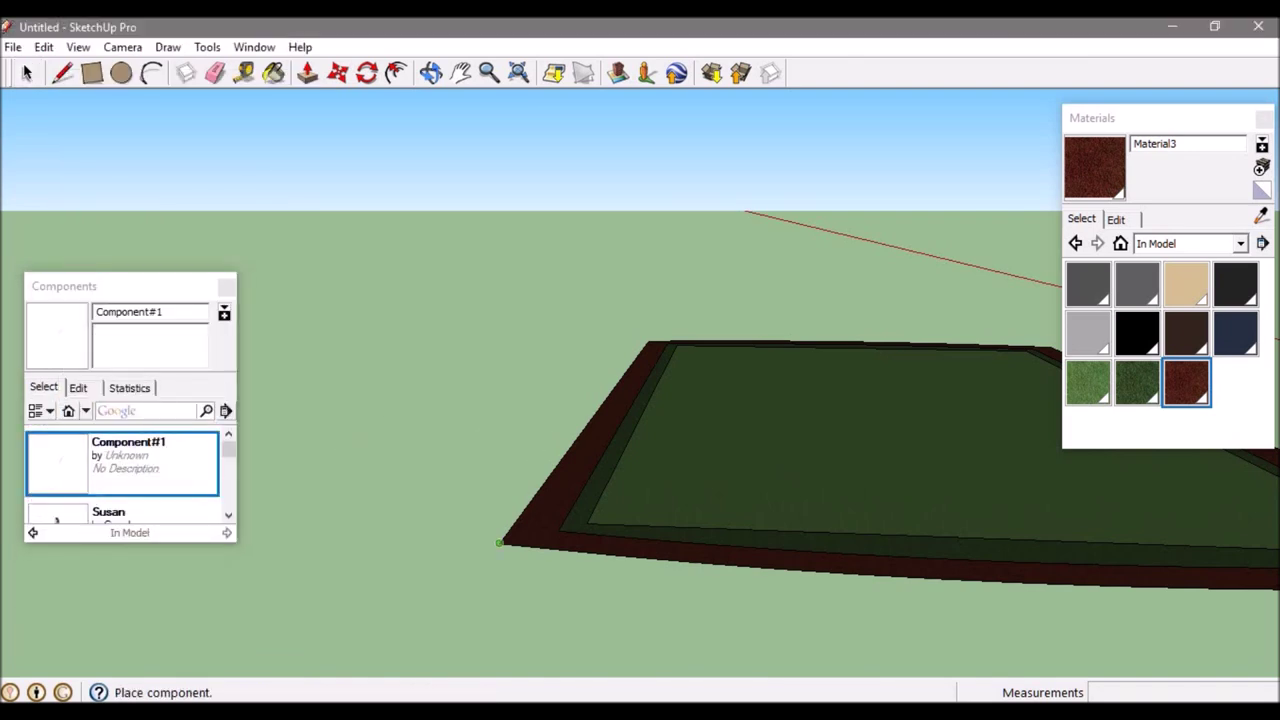
pyautogui.click(567, 450)
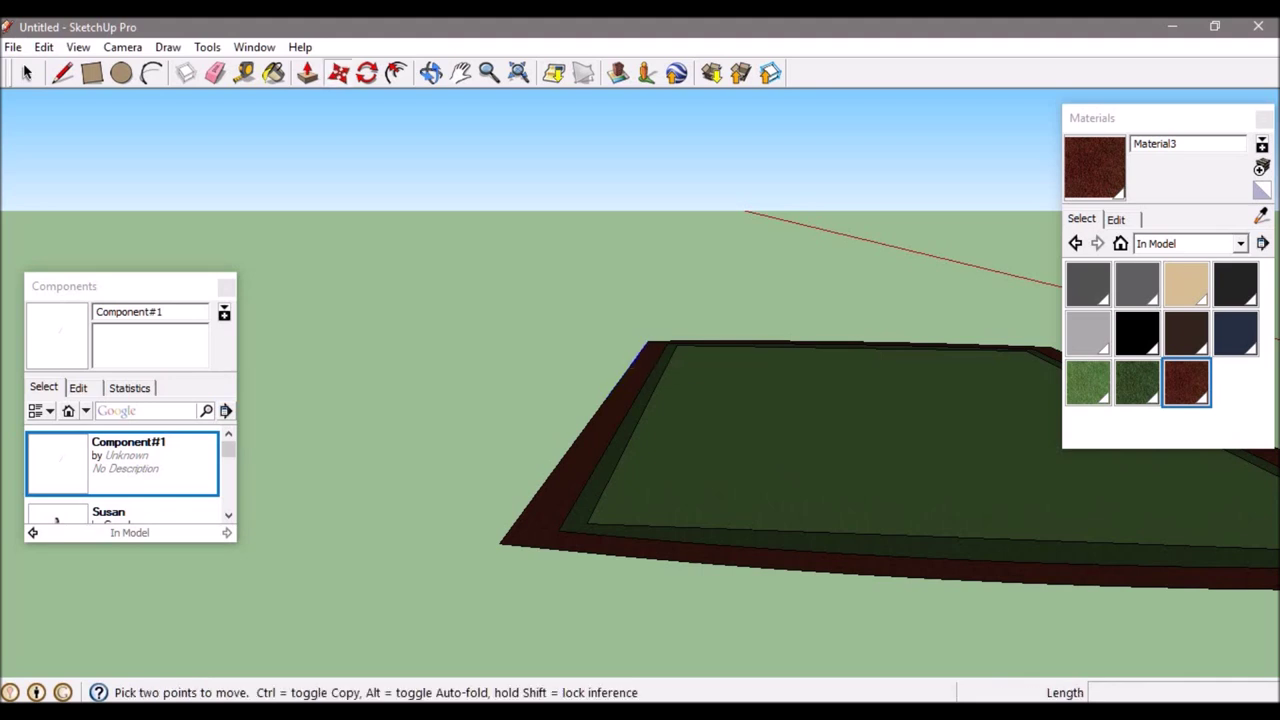
pyautogui.press('space')
pyautogui.moveTo(560, 470); pyautogui.dragTo(596, 508, button='middle')
pyautogui.press('l')
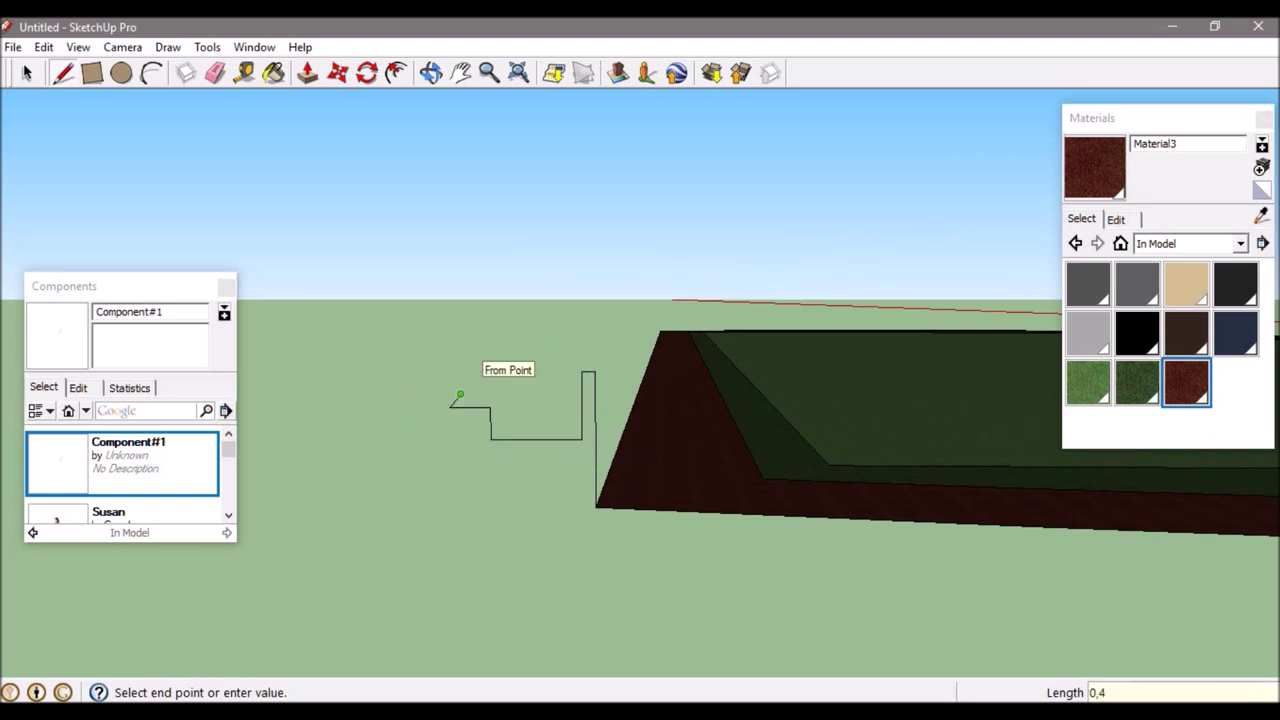
# Draw the remaining step segments and place the pasted copy of the steps.
pyautogui.scroll(3, 459, 397)
pyautogui.click(27, 73)
pyautogui.press('l')
pyautogui.click(695, 507)
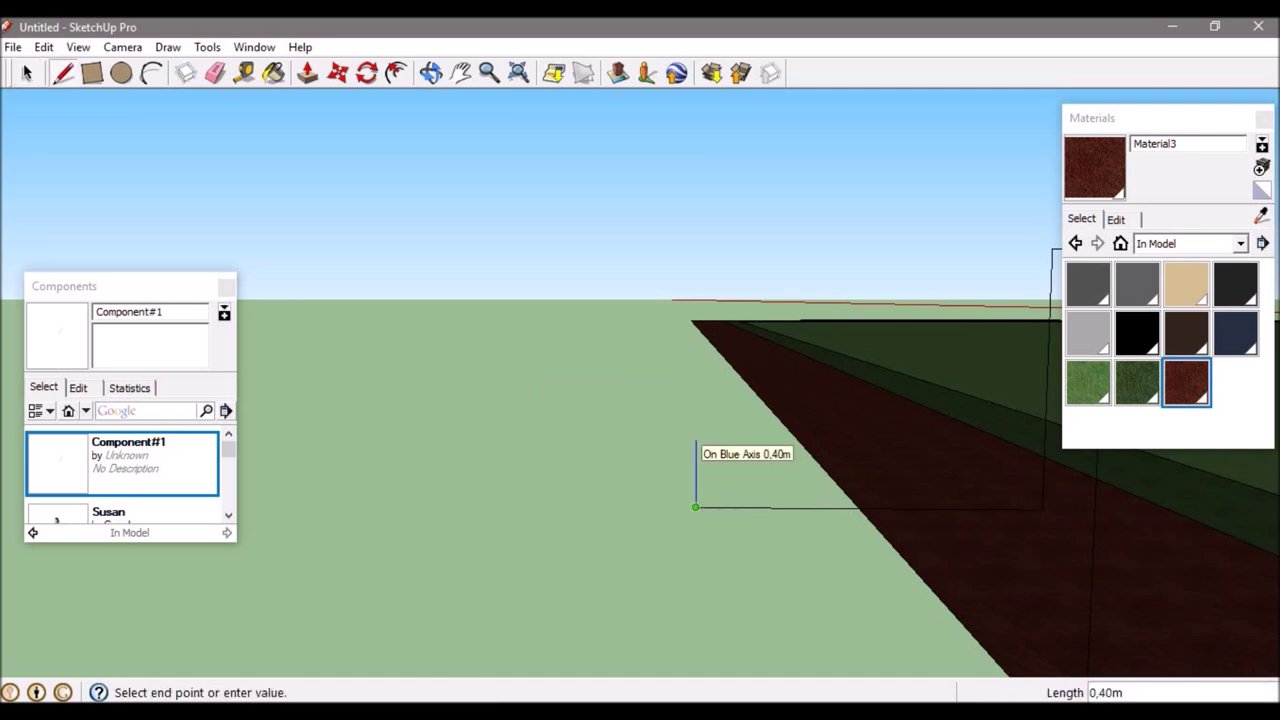
pyautogui.click(543, 440)
pyautogui.scroll(-2, 543, 440)
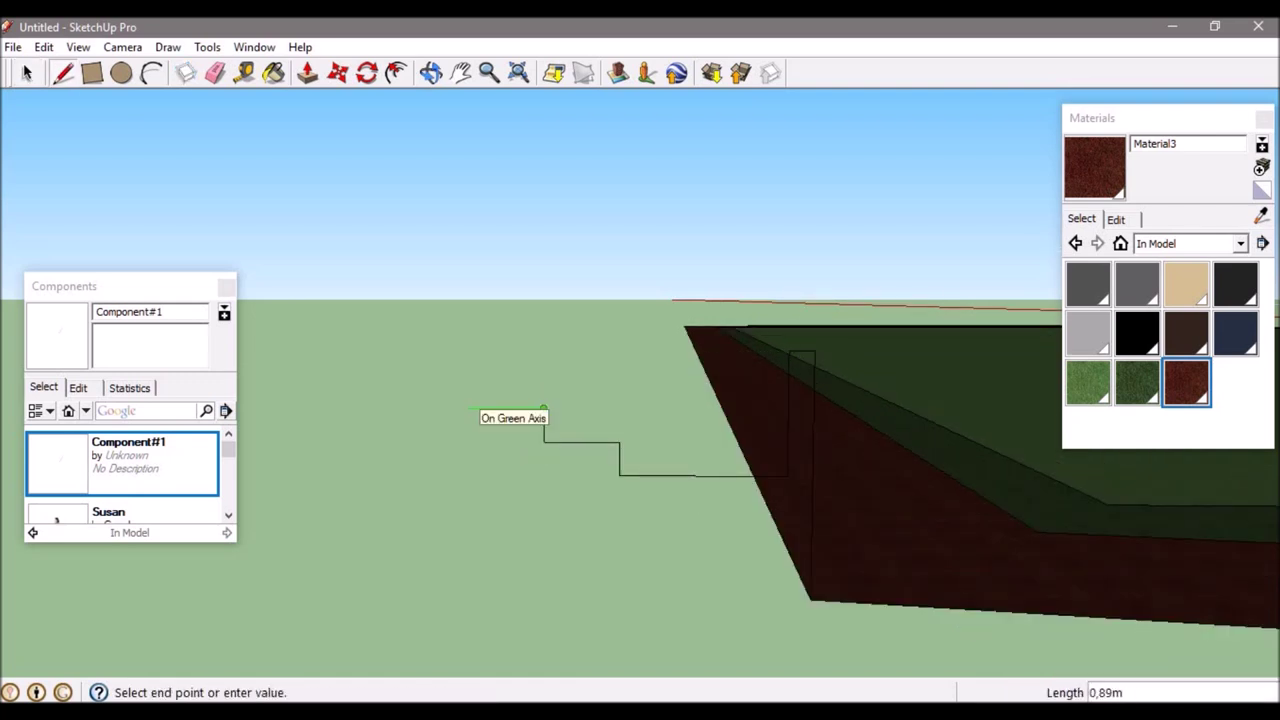
pyautogui.click(470, 409)
pyautogui.press('space')
pyautogui.click(318, 341)
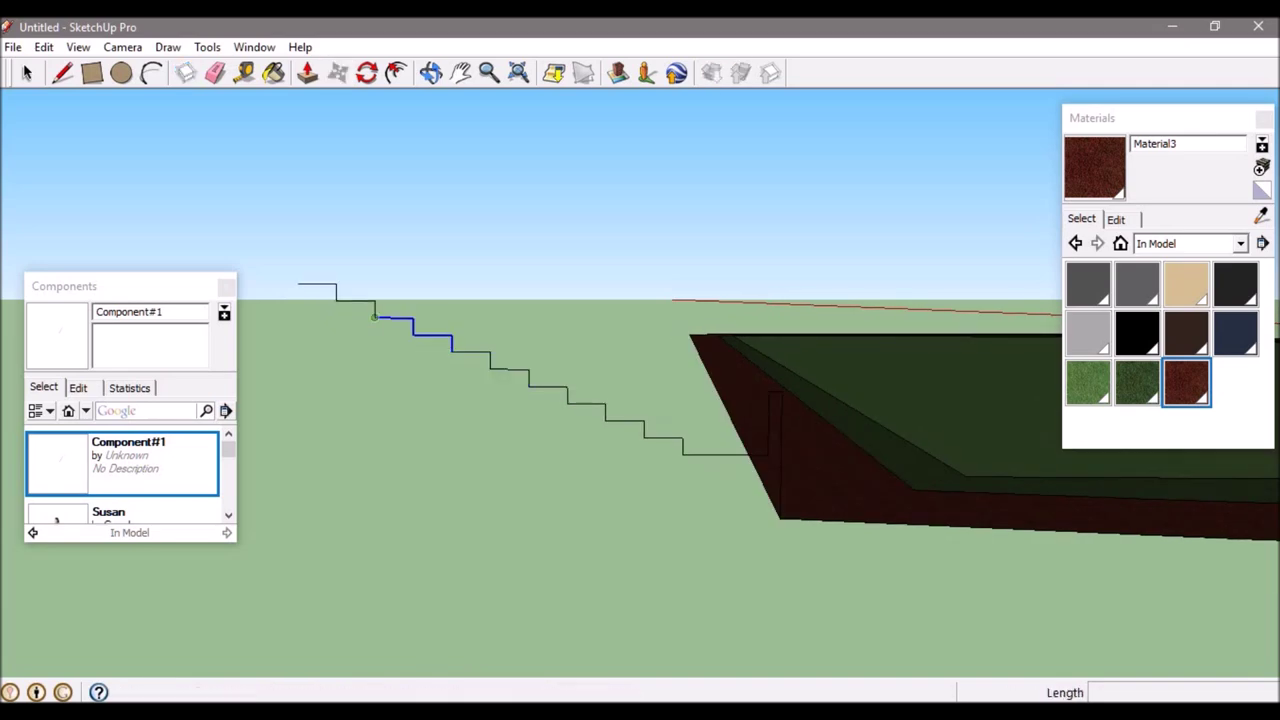
pyautogui.press('m')
pyautogui.press('space')
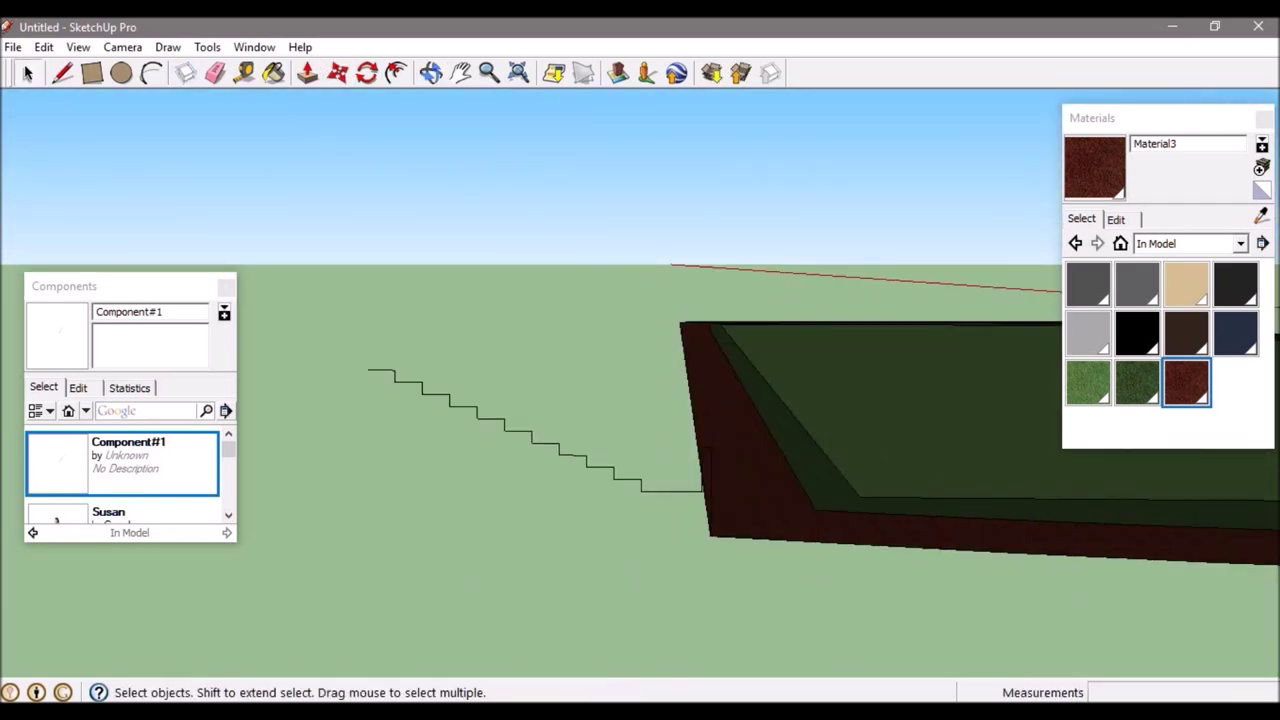
pyautogui.moveTo(760, 450); pyautogui.dragTo(864, 501, button='middle')
# Close the stair profile with a vertical line and make it the saa component.
pyautogui.press('l')
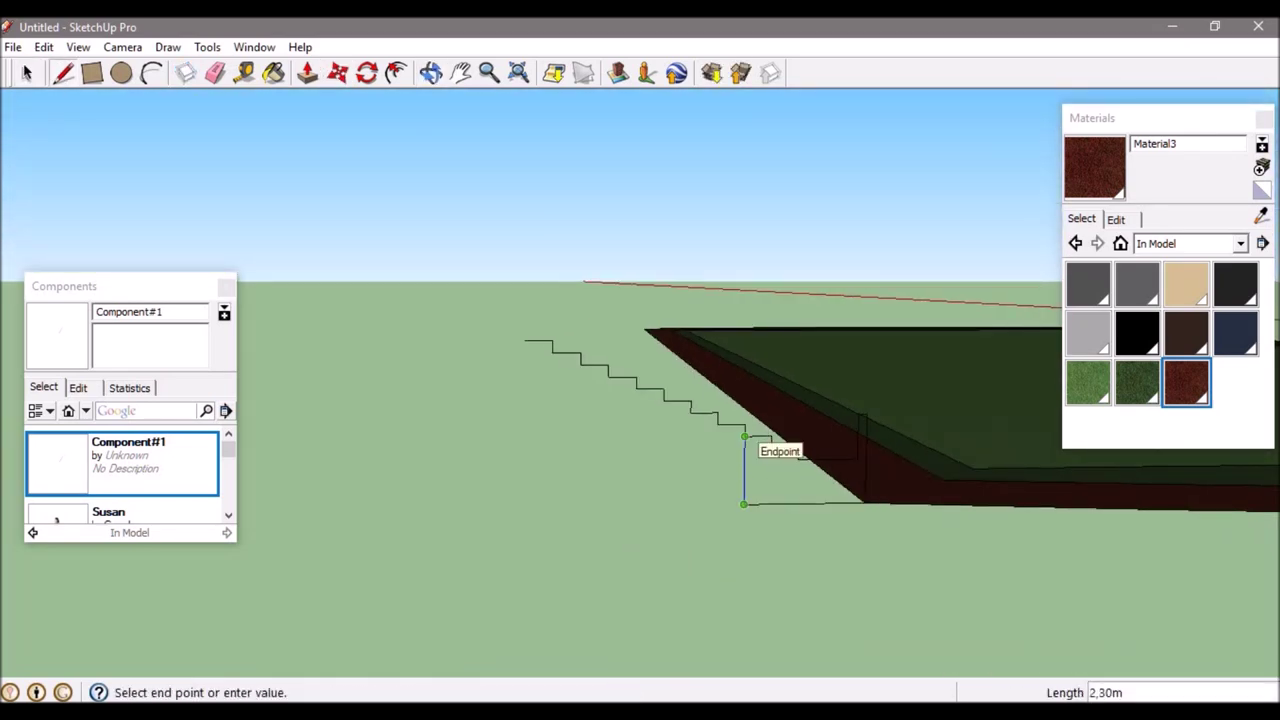
pyautogui.click(716, 504)
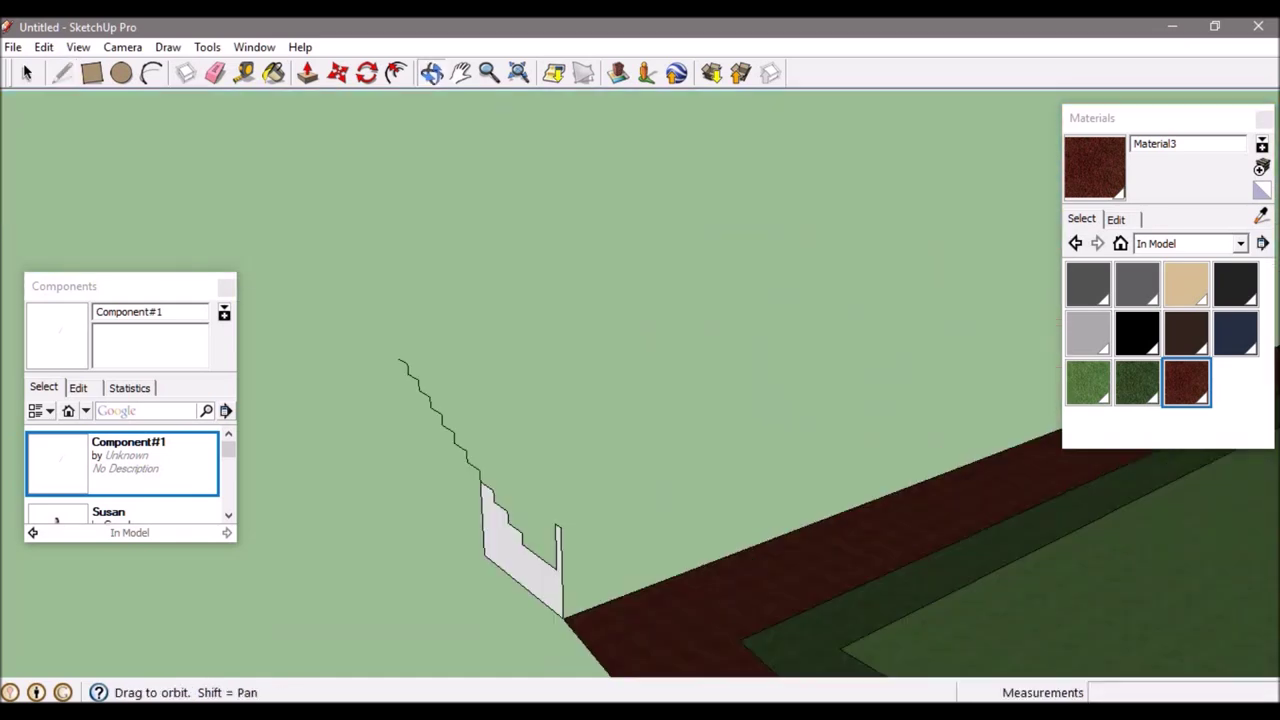
pyautogui.moveTo(716, 504); pyautogui.dragTo(600, 470, button='middle')
pyautogui.press('p')
pyautogui.press('space')
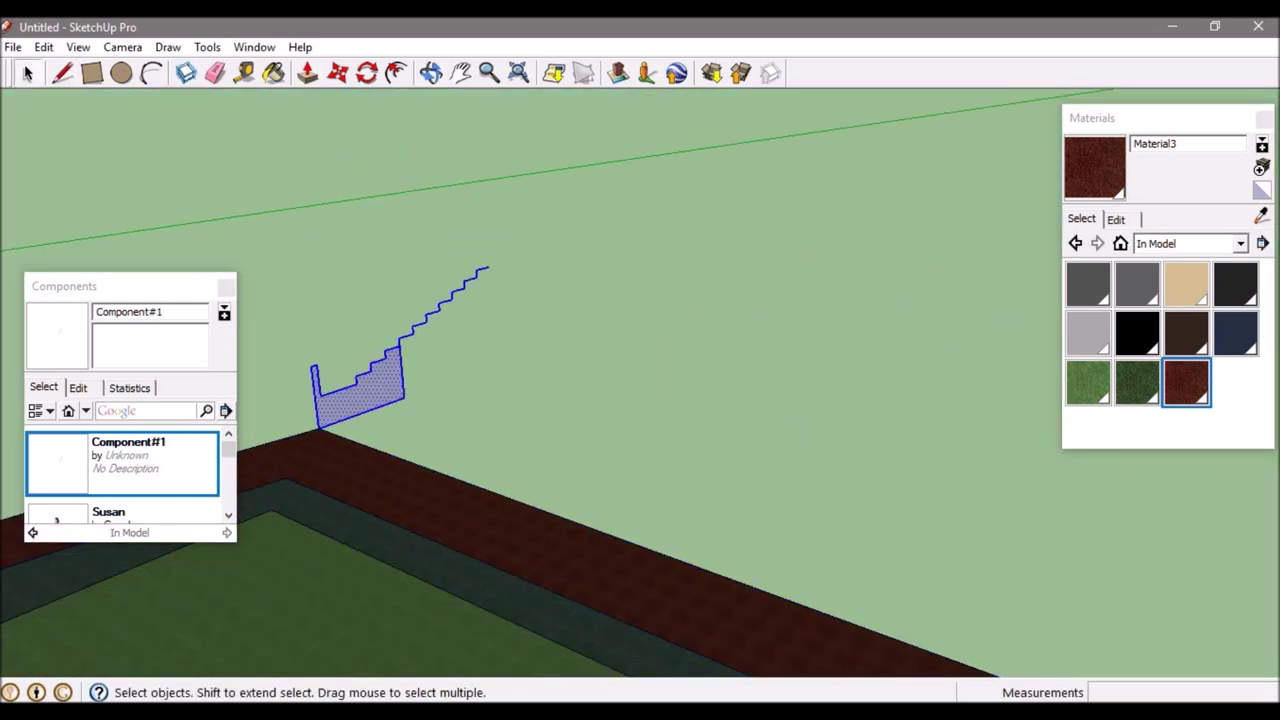
pyautogui.moveTo(640, 400); pyautogui.dragTo(600, 400, button='middle')
pyautogui.press('g')
pyautogui.press('Return')
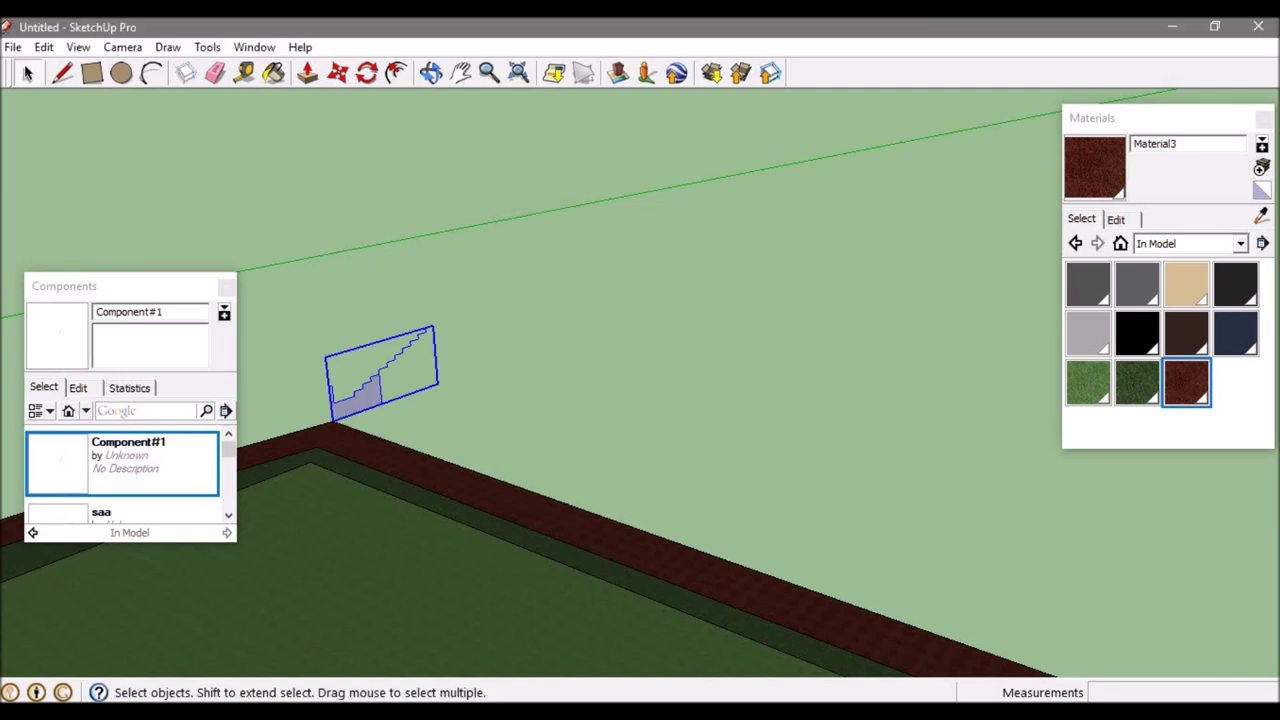
# Place copies of the saa stair profile along the pitch edge.
pyautogui.rightClick(147, 475)
pyautogui.click(100, 512)
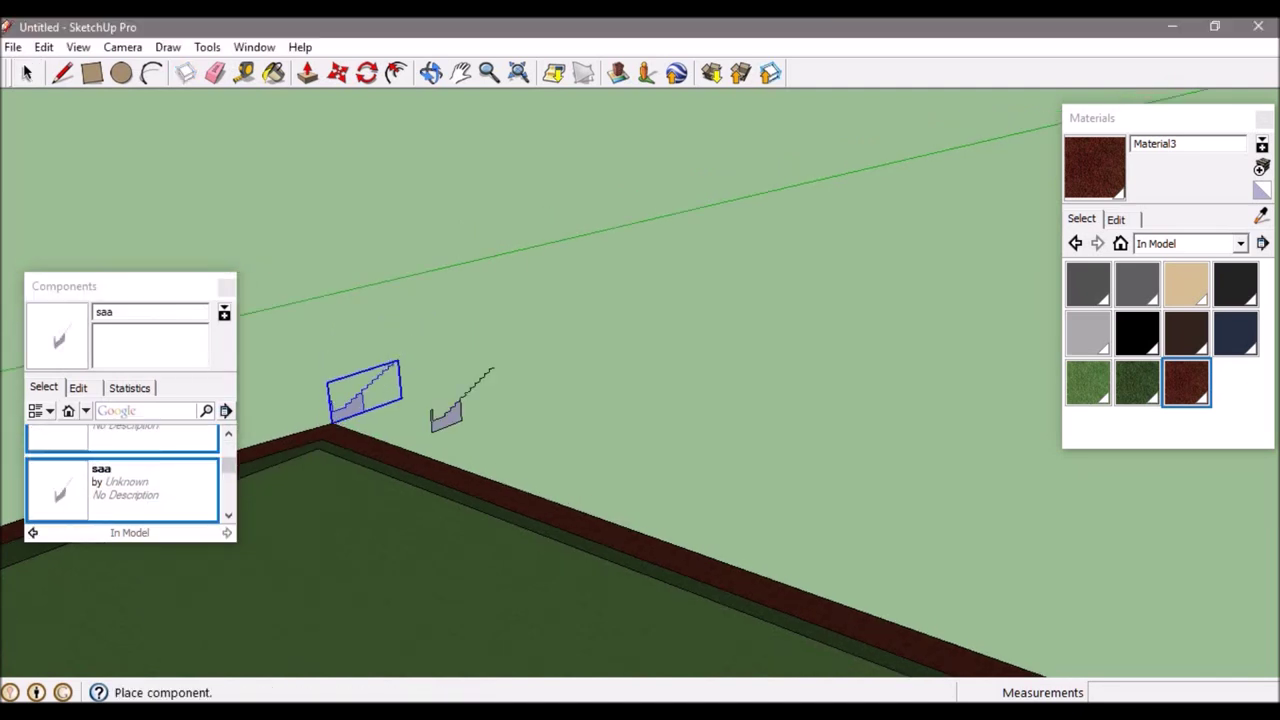
pyautogui.click(492, 482)
pyautogui.scroll(-1, 540, 495)
pyautogui.click(568, 503)
pyautogui.scroll(-1, 568, 503)
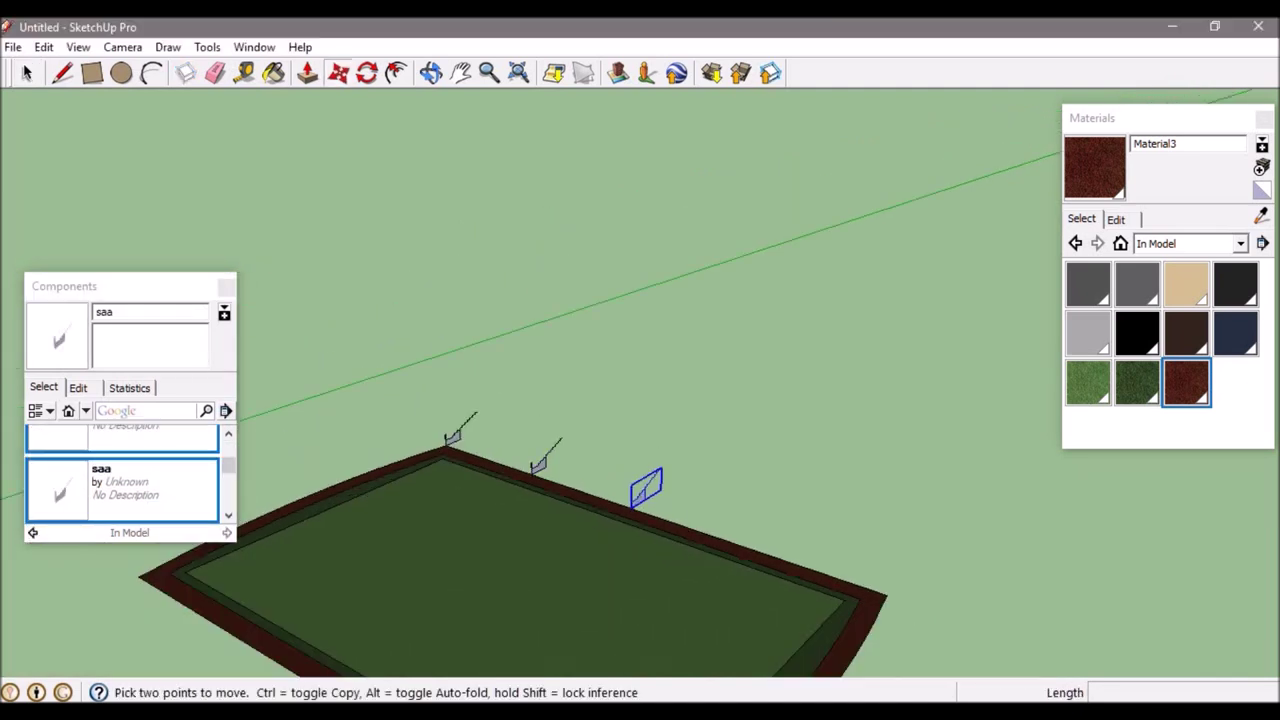
# Place a stair copy at the edge's end and push the profile along the pitch edge.
pyautogui.click(747, 549)
pyautogui.moveTo(760, 523); pyautogui.dragTo(640, 400, button='middle')
pyautogui.moveTo(857, 600); pyautogui.dragTo(857, 623)
pyautogui.moveTo(640, 400)
pyautogui.mouseDown(button='middle')
pyautogui.moveTo(560, 360)
pyautogui.moveTo(600, 330)
pyautogui.mouseUp(button='middle')
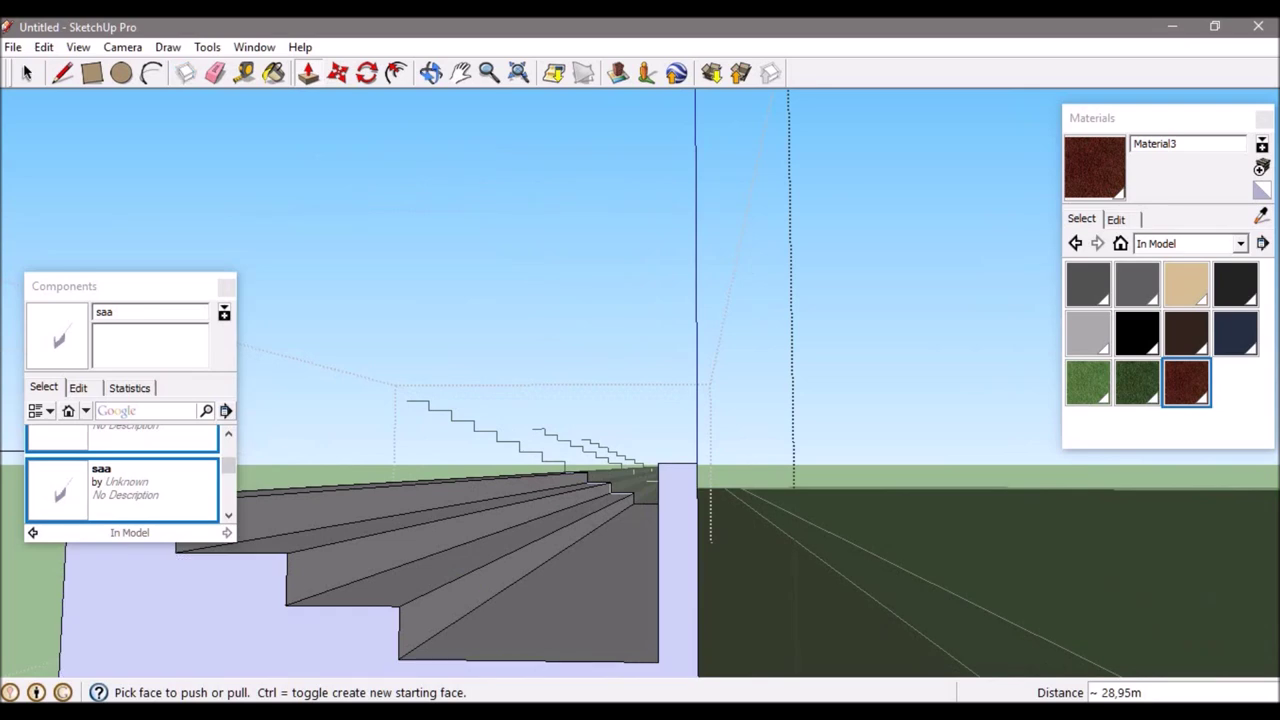
# Draw rectangles and diagonal edges on the end wall and erase the extra edges.
pyautogui.press('r')
pyautogui.scroll(-5, 592, 455)
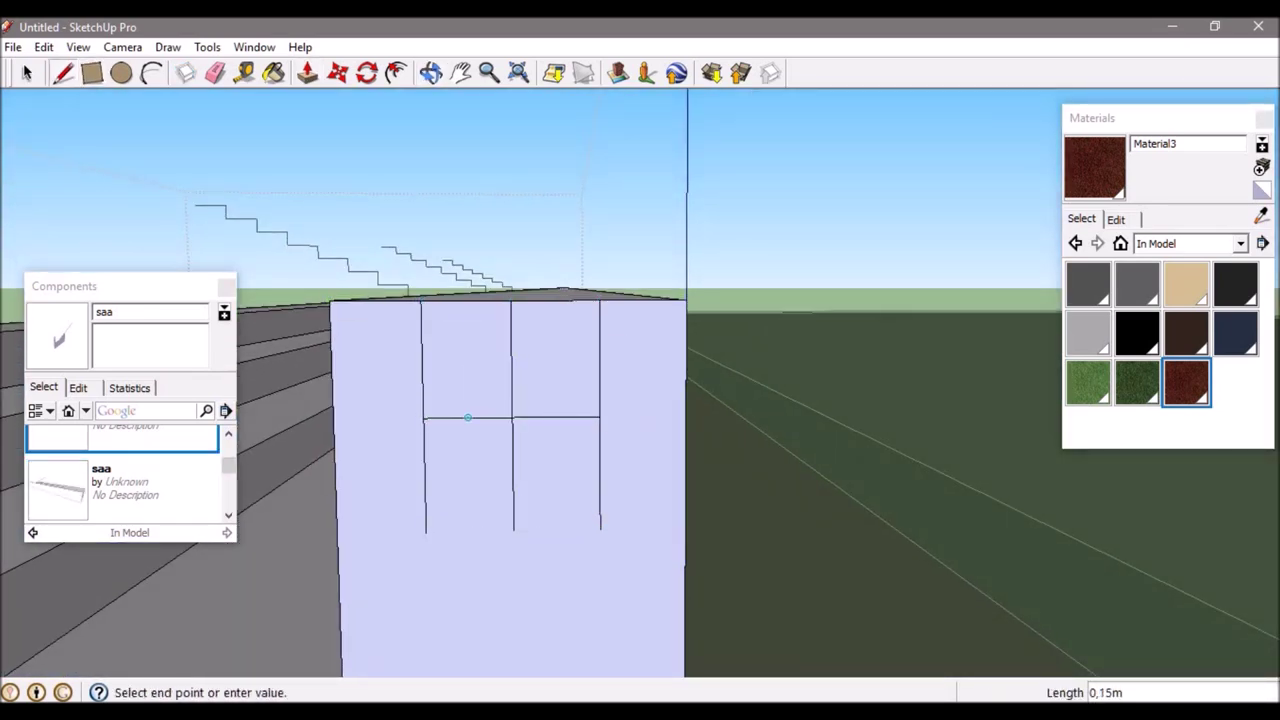
pyautogui.moveTo(536, 484); pyautogui.dragTo(598, 460, button='middle')
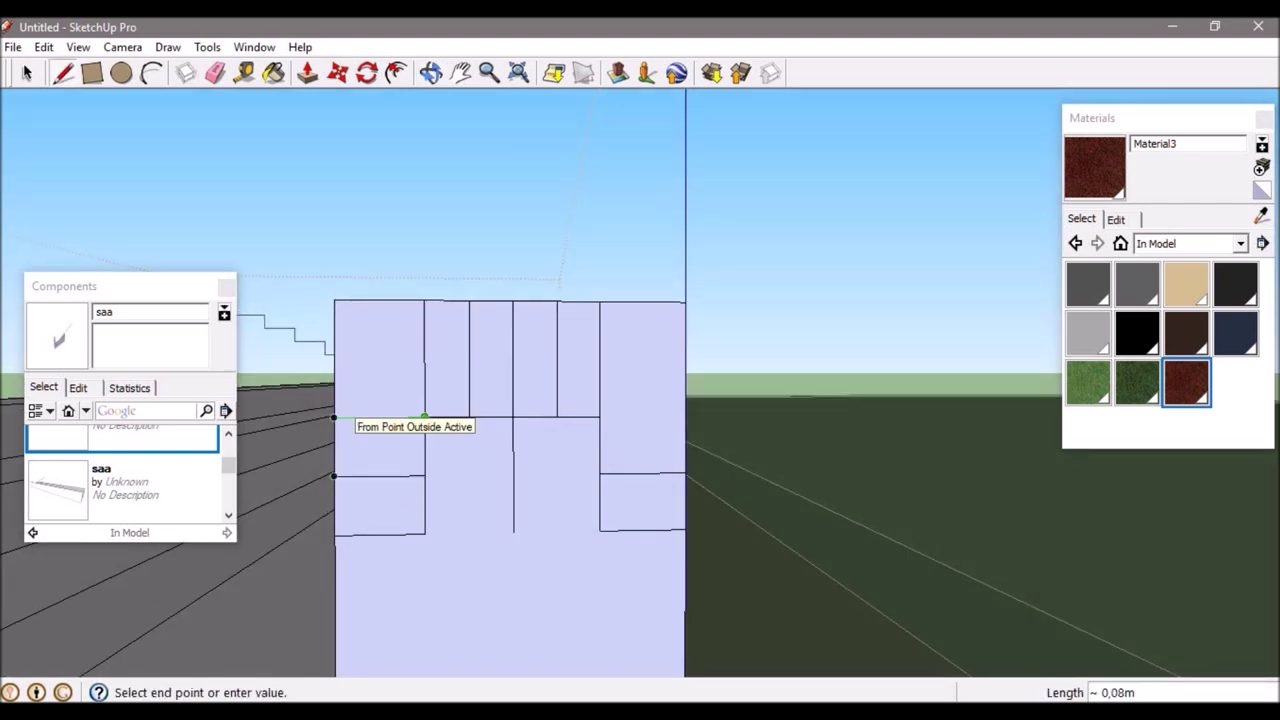
pyautogui.click(335, 534)
pyautogui.moveTo(335, 534); pyautogui.dragTo(420, 520, button='middle')
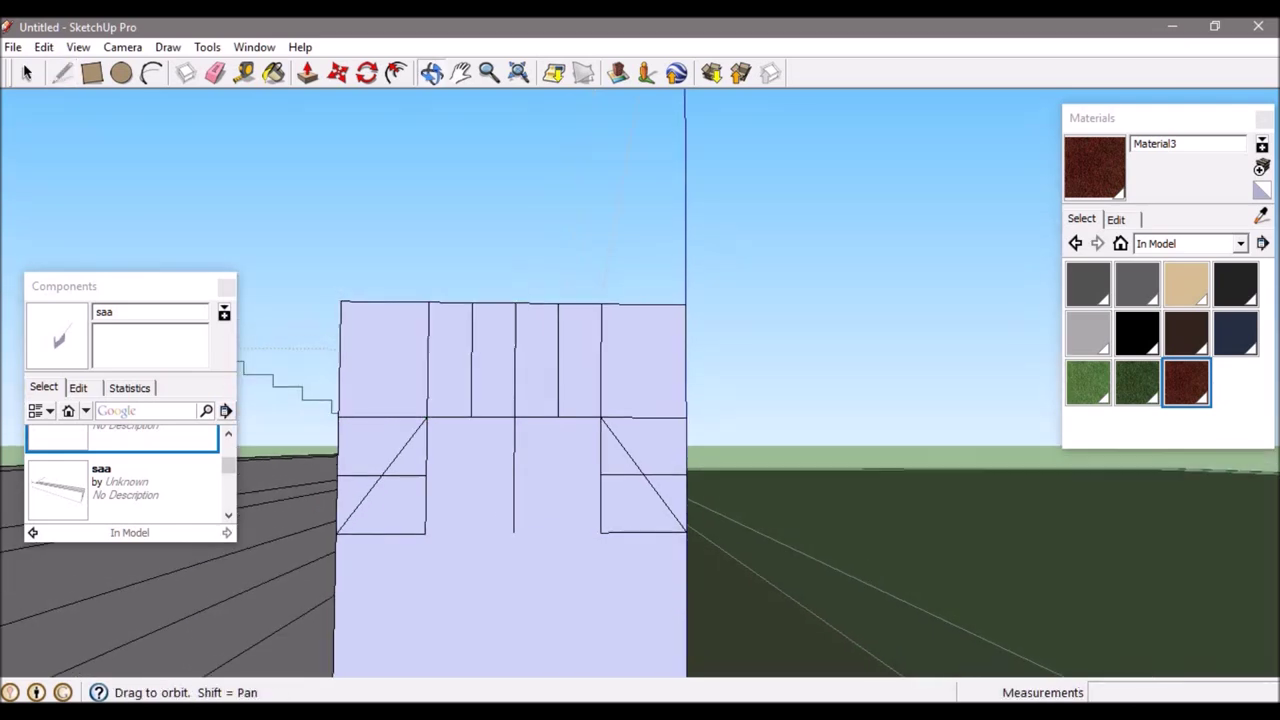
pyautogui.press('e')
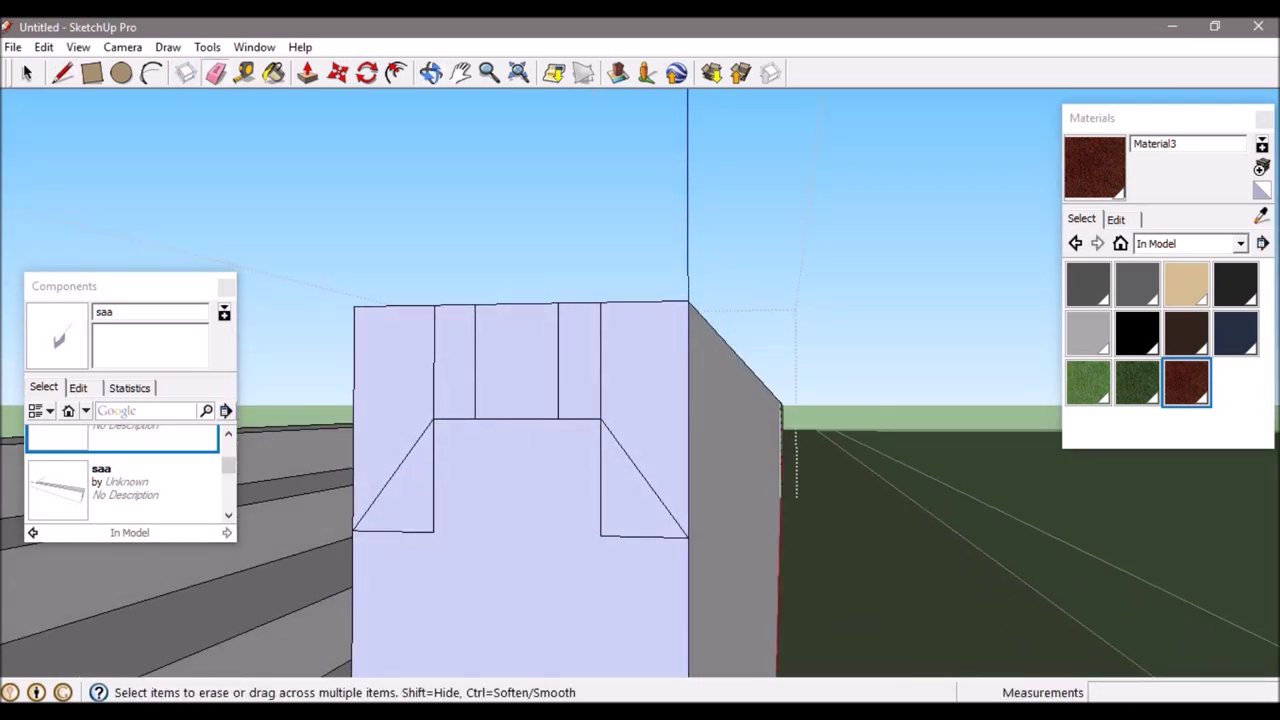
pyautogui.moveTo(560, 450)
pyautogui.mouseDown(button='middle')
pyautogui.moveTo(640, 430)
pyautogui.moveTo(640, 390)
pyautogui.moveTo(680, 380)
pyautogui.mouseUp(button='middle')
# Push the end wall face far back to form the tapered block.
pyautogui.press('p')
pyautogui.click(450, 360)
pyautogui.click(450, 520)
pyautogui.press('p')
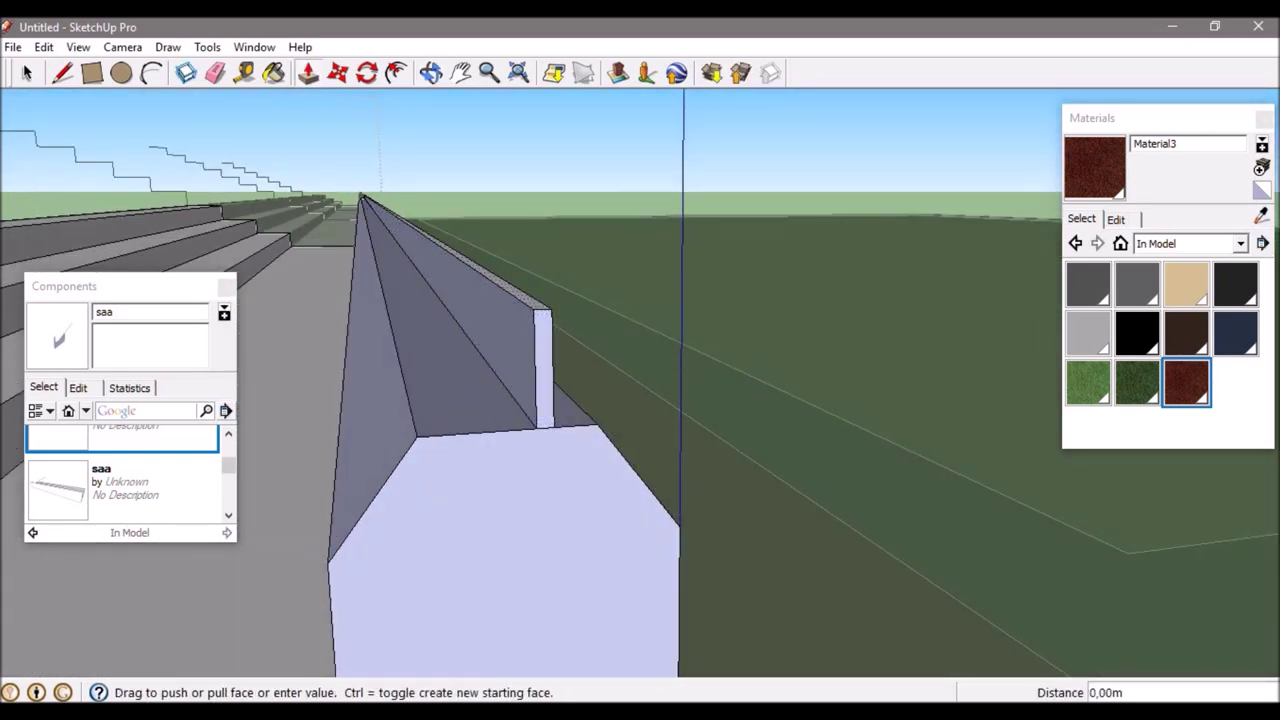
pyautogui.moveTo(680, 500)
pyautogui.mouseDown(button='middle')
pyautogui.moveTo(657, 538)
pyautogui.moveTo(620, 470)
pyautogui.moveTo(660, 400)
pyautogui.moveTo(930, 250)
pyautogui.mouseUp(button='middle')
# Apply Translucent_Glass_Gray to the sloped wall-top panel.
pyautogui.moveTo(640, 400)
pyautogui.mouseDown(button='middle')
pyautogui.moveTo(620, 336)
pyautogui.moveTo(580, 350)
pyautogui.moveTo(700, 450)
pyautogui.moveTo(850, 500)
pyautogui.mouseUp(button='middle')
pyautogui.press('e')
pyautogui.press('l')
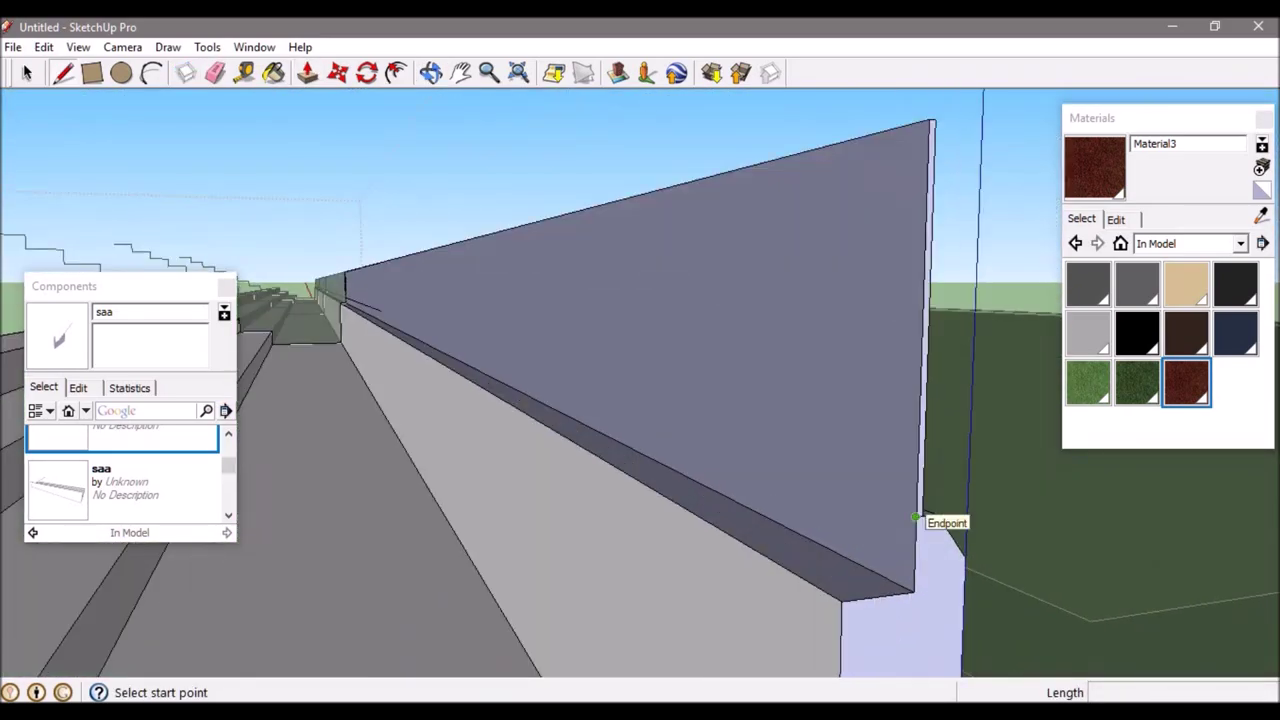
pyautogui.moveTo(503, 358)
pyautogui.mouseDown(button='middle')
pyautogui.moveTo(620, 400)
pyautogui.moveTo(500, 380)
pyautogui.moveTo(314, 220)
pyautogui.moveTo(470, 280)
pyautogui.moveTo(700, 250)
pyautogui.moveTo(957, 186)
pyautogui.moveTo(909, 304)
pyautogui.mouseUp(button='middle')
pyautogui.click(1240, 243)
pyautogui.click(1160, 443)
pyautogui.click(1088, 333)
# Start a line on the wall top and erase the stray line.
pyautogui.press('l')
pyautogui.scroll(3, 957, 186)
pyautogui.scroll(3, 957, 186)
pyautogui.click(957, 186)
pyautogui.rightClick(352, 335)
pyautogui.click(400, 366)
pyautogui.press('Escape')
pyautogui.moveTo(400, 366)
pyautogui.mouseDown(button='middle')
pyautogui.moveTo(496, 307)
pyautogui.moveTo(480, 323)
pyautogui.moveTo(513, 404)
pyautogui.moveTo(466, 423)
pyautogui.moveTo(719, 261)
pyautogui.moveTo(686, 443)
pyautogui.moveTo(863, 451)
pyautogui.moveTo(820, 300)
pyautogui.moveTo(828, 185)
pyautogui.mouseUp(button='middle')
# Attempt several lines along the wall edge, cancelling each unfinished one.
pyautogui.click(480, 323)
pyautogui.press('Escape')
pyautogui.click(466, 423)
pyautogui.press('Escape')
pyautogui.press('Escape')
pyautogui.click(668, 467)
pyautogui.press('Escape')
pyautogui.moveTo(663, 337)
pyautogui.mouseDown(button='middle')
pyautogui.moveTo(600, 400)
pyautogui.moveTo(370, 441)
pyautogui.moveTo(460, 529)
pyautogui.moveTo(560, 420)
pyautogui.moveTo(660, 352)
pyautogui.moveTo(560, 400)
pyautogui.moveTo(480, 400)
pyautogui.moveTo(420, 380)
pyautogui.moveTo(500, 360)
pyautogui.moveTo(342, 287)
pyautogui.moveTo(329, 440)
pyautogui.mouseUp(button='middle')
pyautogui.press('r')
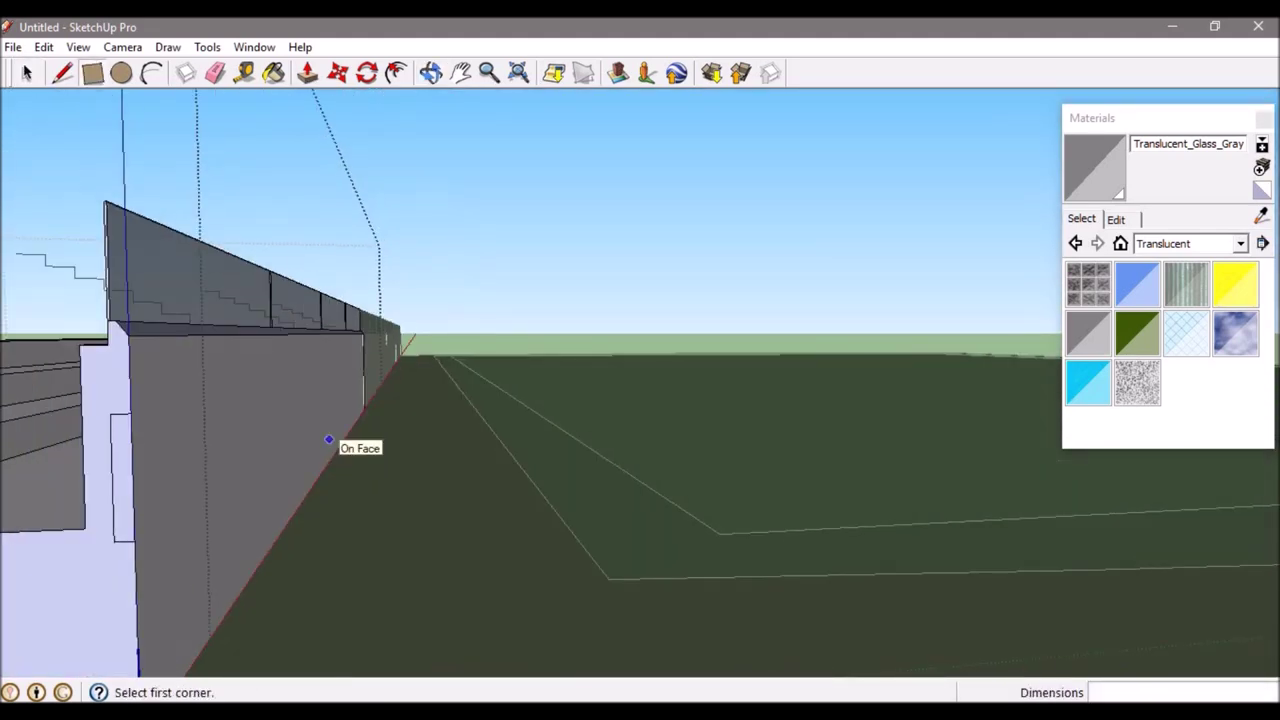
# Paint the projecting wall band dark red from the Colors collection.
pyautogui.moveTo(400, 400)
pyautogui.mouseDown(button='middle')
pyautogui.moveTo(330, 380)
pyautogui.moveTo(380, 400)
pyautogui.moveTo(440, 390)
pyautogui.moveTo(460, 370)
pyautogui.moveTo(400, 380)
pyautogui.moveTo(470, 360)
pyautogui.mouseUp(button='middle')
pyautogui.click(1240, 243)
pyautogui.click(1164, 294)
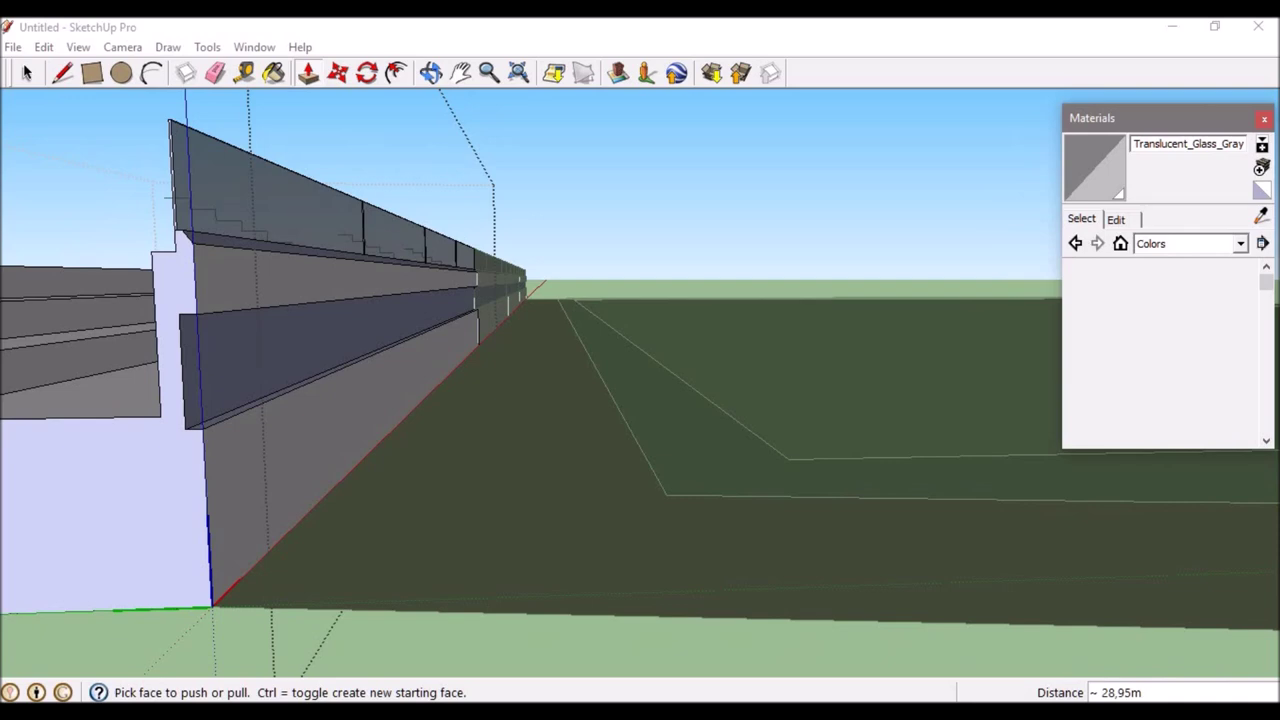
pyautogui.click(1186, 333)
pyautogui.moveTo(600, 400)
pyautogui.mouseDown(button='middle')
pyautogui.moveTo(500, 440)
pyautogui.moveTo(700, 380)
pyautogui.mouseUp(button='middle')
pyautogui.scroll(-3, 1236, 298)
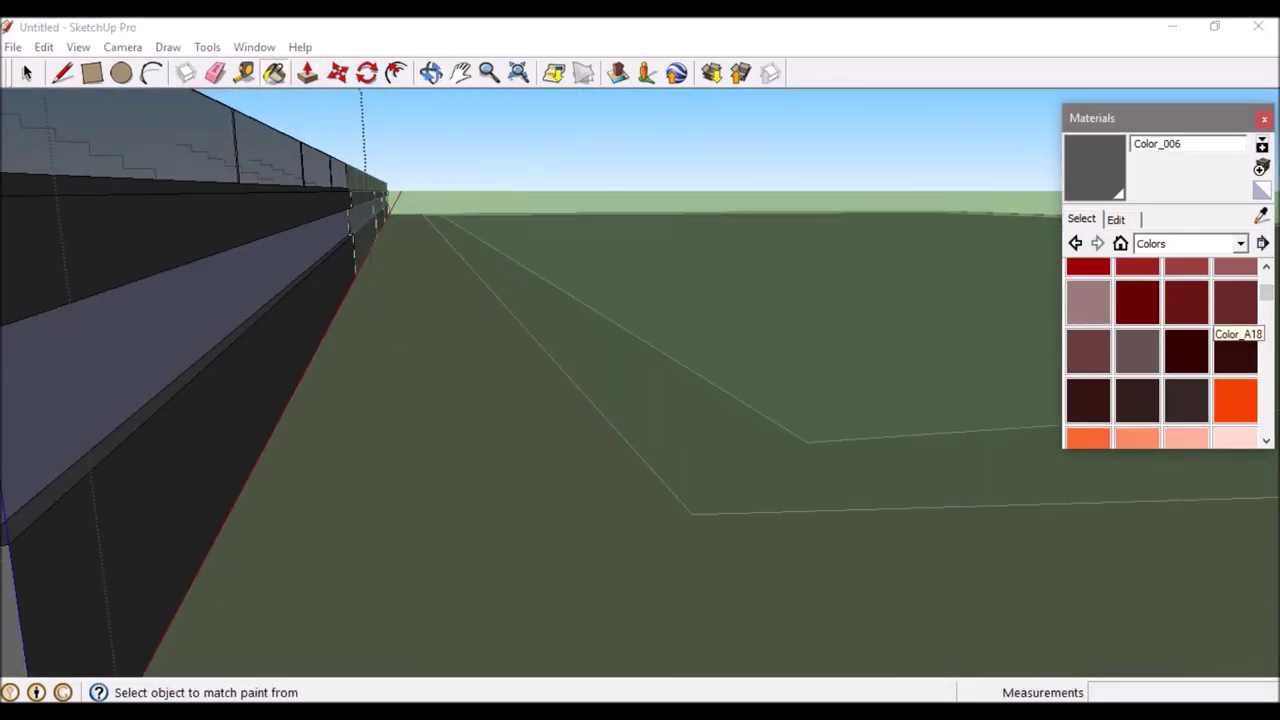
pyautogui.click(1137, 302)
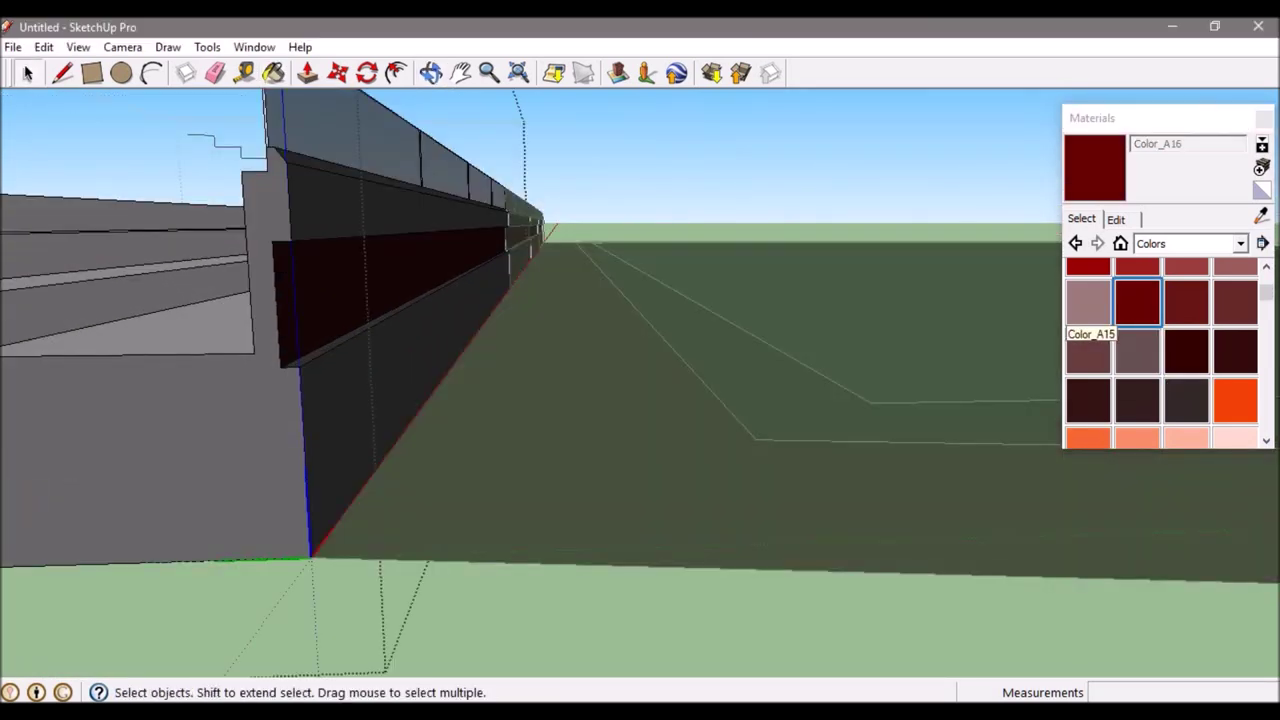
pyautogui.moveTo(640, 400); pyautogui.dragTo(600, 380, button='middle')
# Draw the thin strip rectangle on the wall face above the red band.
pyautogui.press('r')
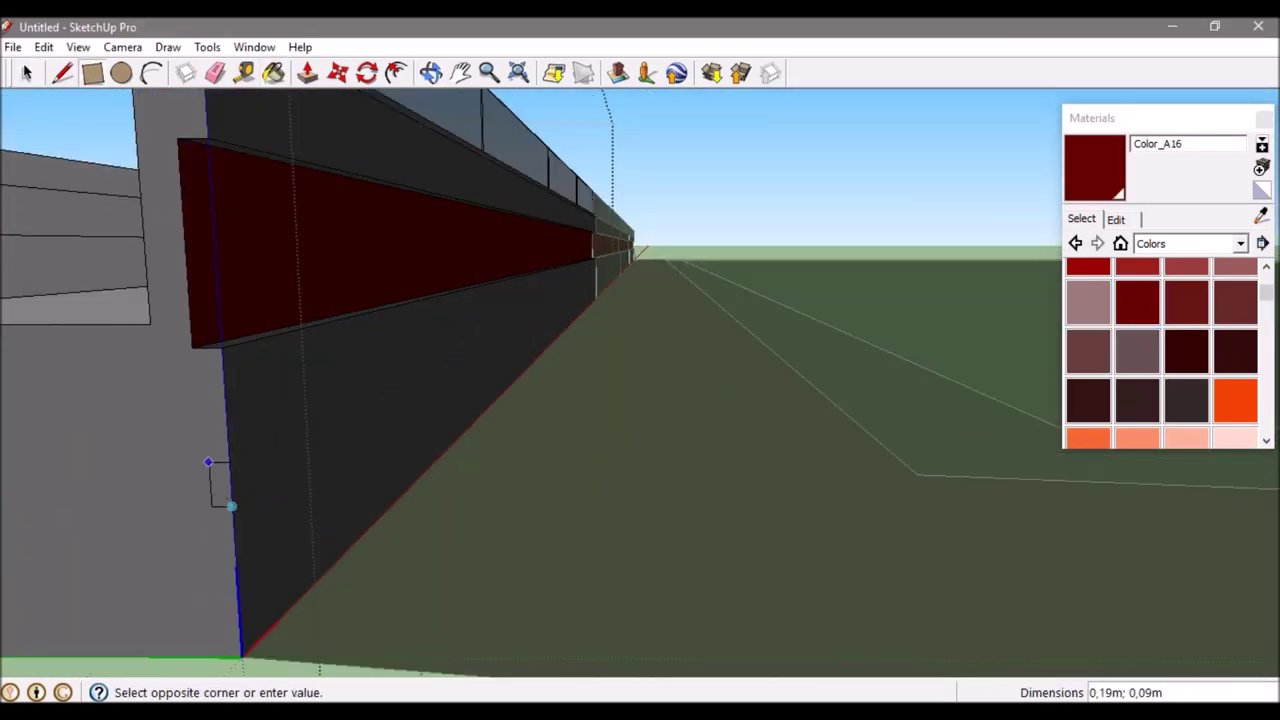
pyautogui.moveTo(400, 450); pyautogui.dragTo(390, 440, button='middle')
pyautogui.click(241, 650)
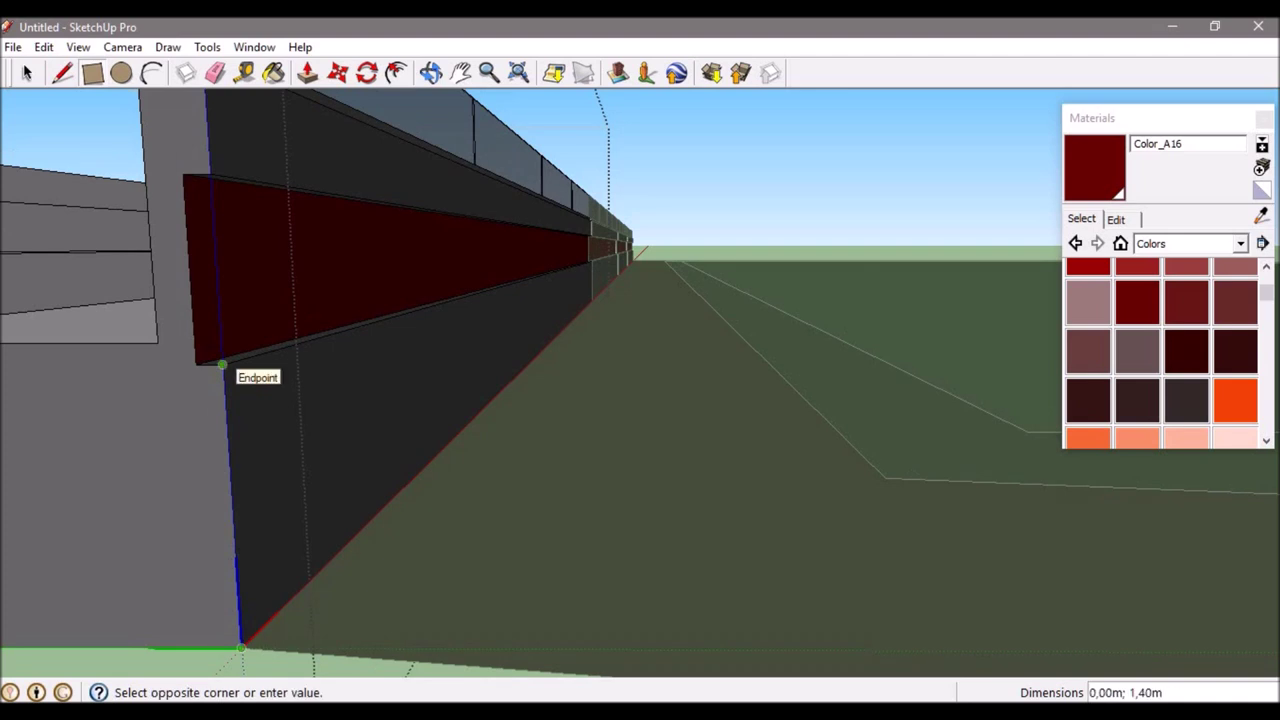
pyautogui.press('Escape')
pyautogui.moveTo(222, 364)
pyautogui.mouseDown(button='middle')
pyautogui.moveTo(215, 185)
pyautogui.moveTo(220, 235)
pyautogui.mouseUp(button='middle')
pyautogui.click(220, 235)
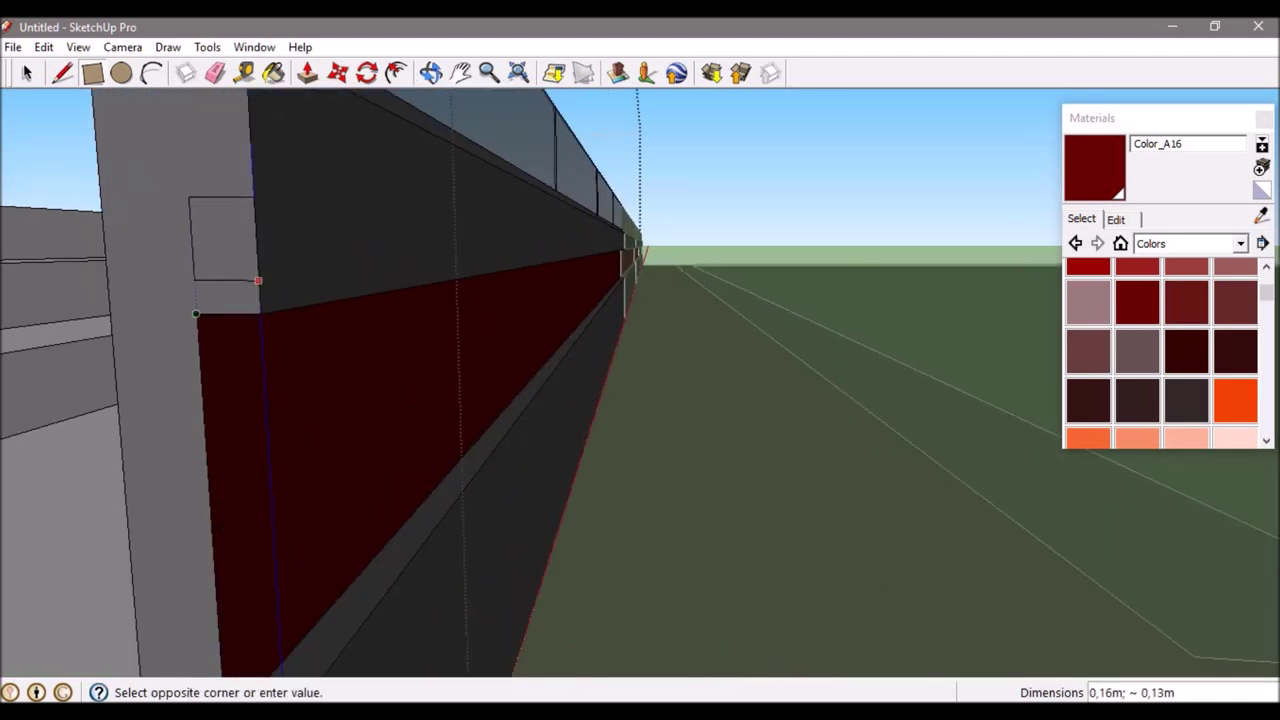
pyautogui.click(259, 314)
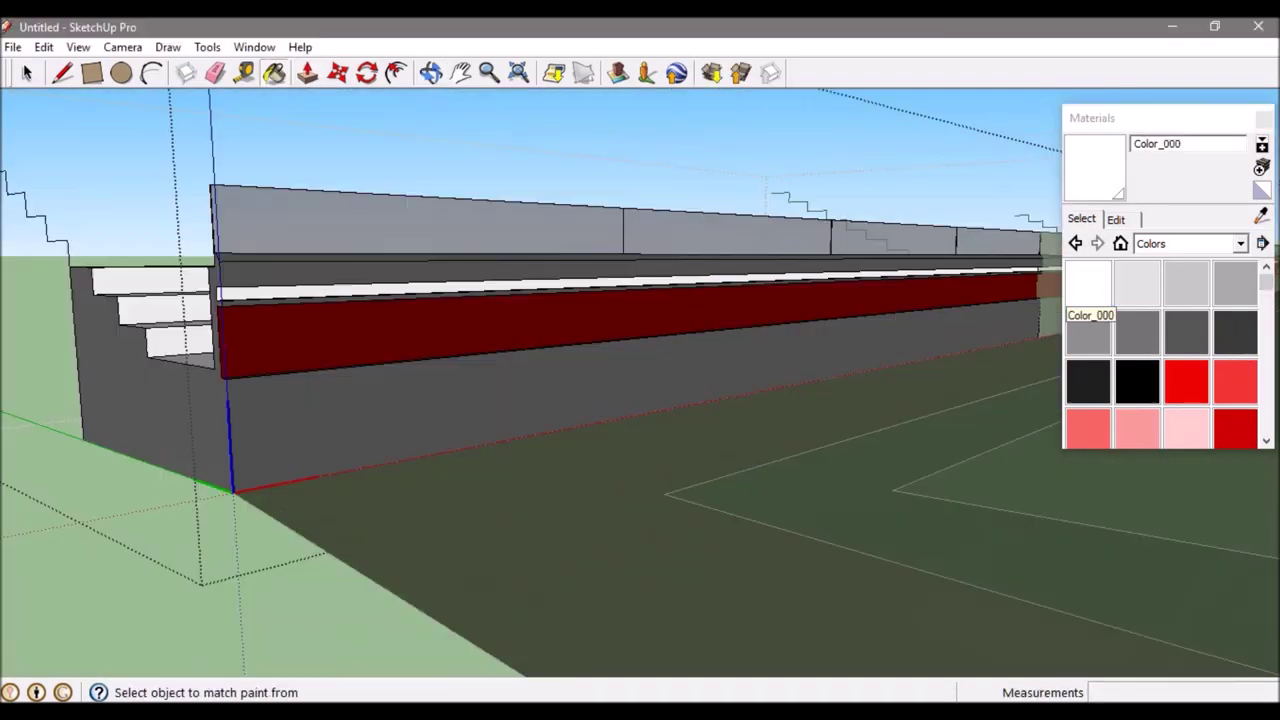
pyautogui.moveTo(640, 400); pyautogui.dragTo(560, 400, button='middle')
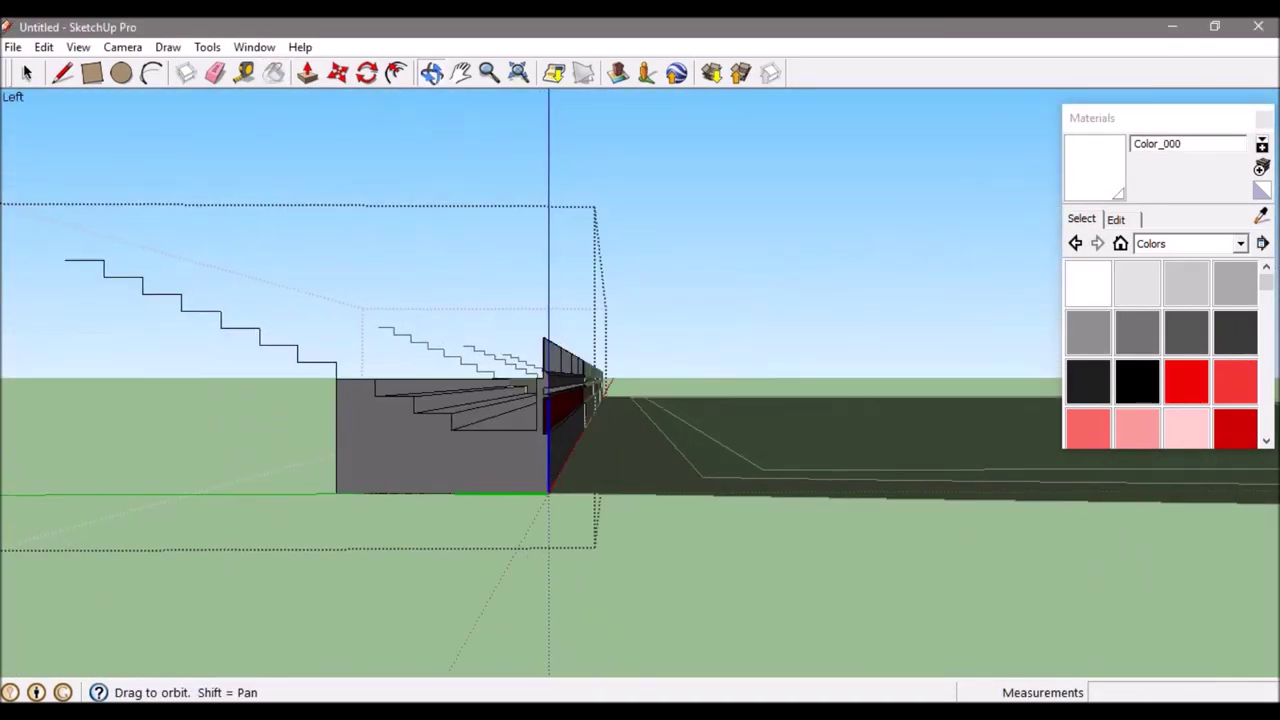
pyautogui.moveTo(640, 400); pyautogui.dragTo(700, 450, button='middle')
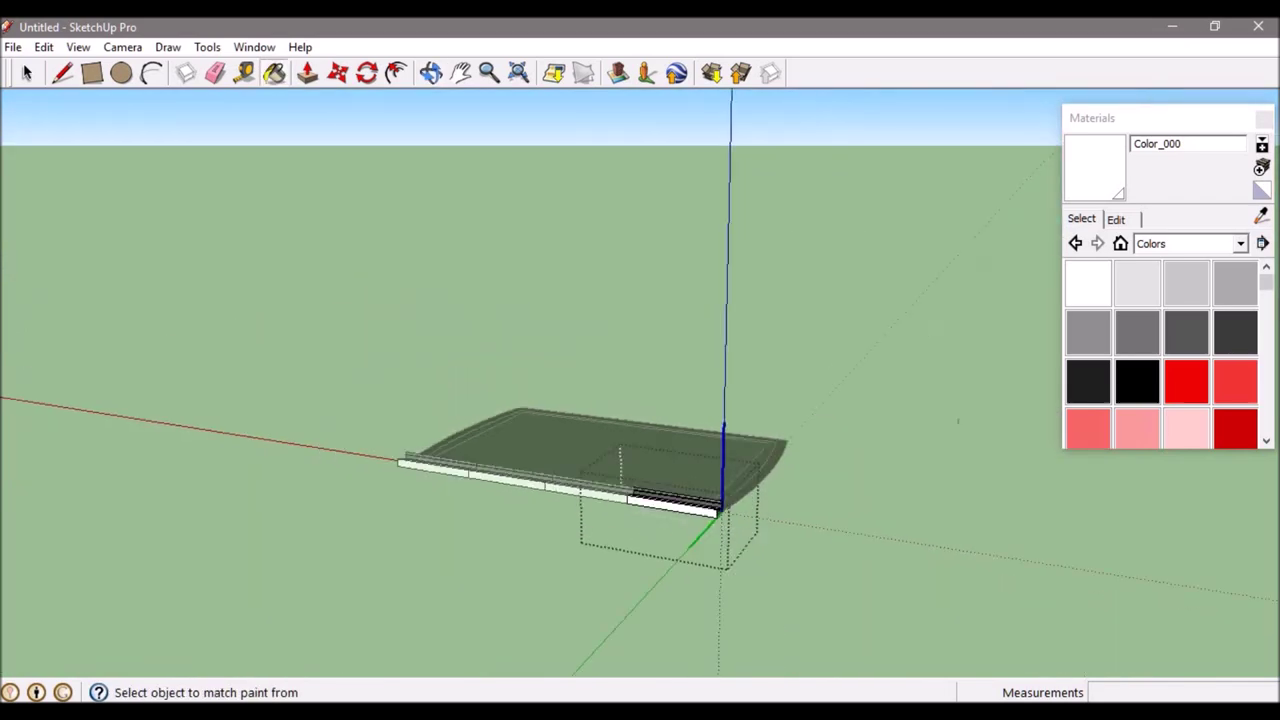
# Draw the floor slab rectangle on the ground, starting at the wall end.
pyautogui.scroll(5, 665, 500)
pyautogui.press('r')
pyautogui.click(430, 393)
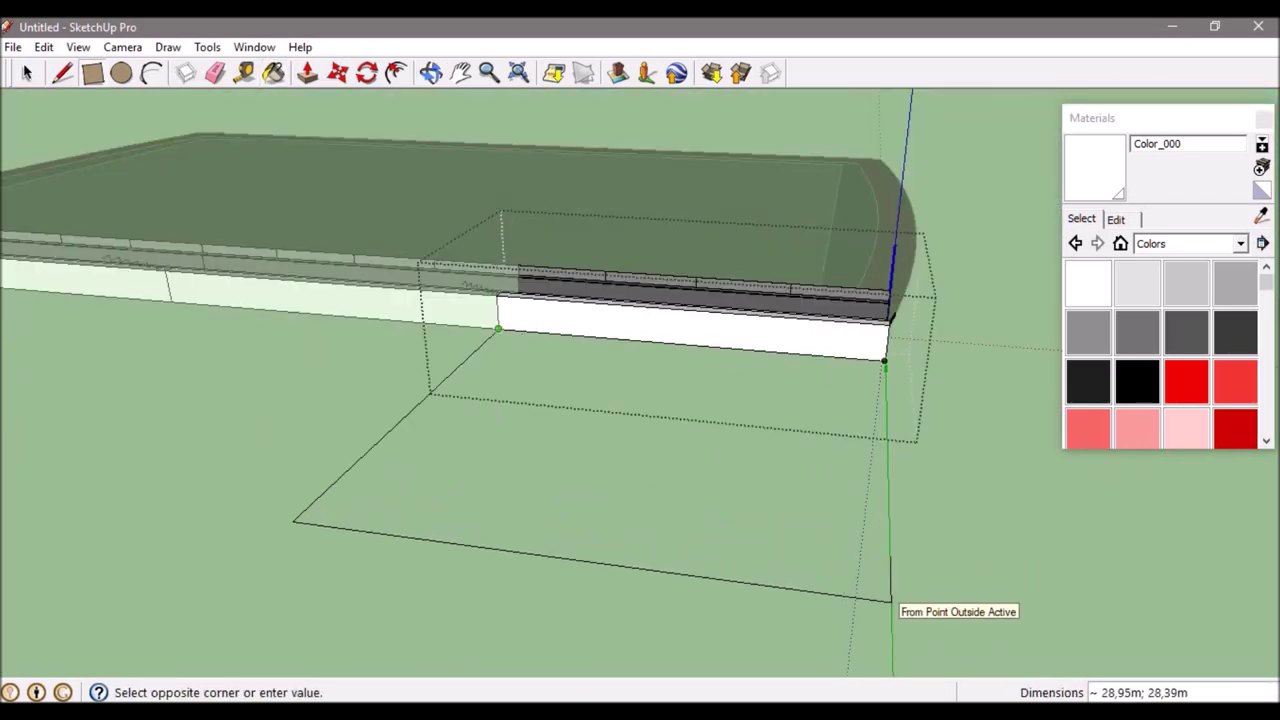
pyautogui.moveTo(890, 600)
pyautogui.mouseDown(button='middle')
pyautogui.moveTo(700, 600)
pyautogui.moveTo(660, 560)
pyautogui.moveTo(711, 484)
pyautogui.mouseUp(button='middle')
# Draw a partition line starting from the wall corner across the slab.
pyautogui.press('l')
pyautogui.scroll(3, 711, 484)
pyautogui.scroll(-2, 936, 381)
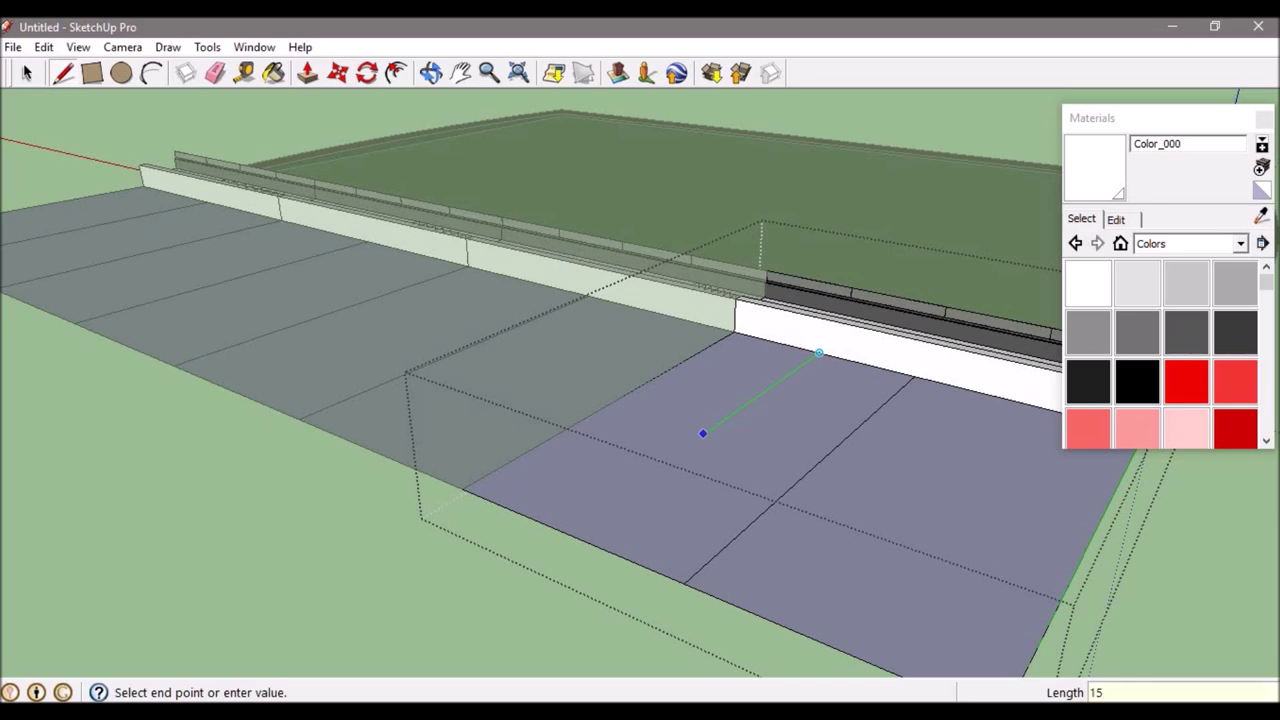
pyautogui.scroll(-2, 710, 428)
pyautogui.press('Escape')
pyautogui.scroll(2, 640, 380)
pyautogui.scroll(1, 600, 340)
pyautogui.click(592, 322)
pyautogui.scroll(-1, 600, 360)
# Offset the slab face's border to form an inset outline.
pyautogui.click(686, 400)
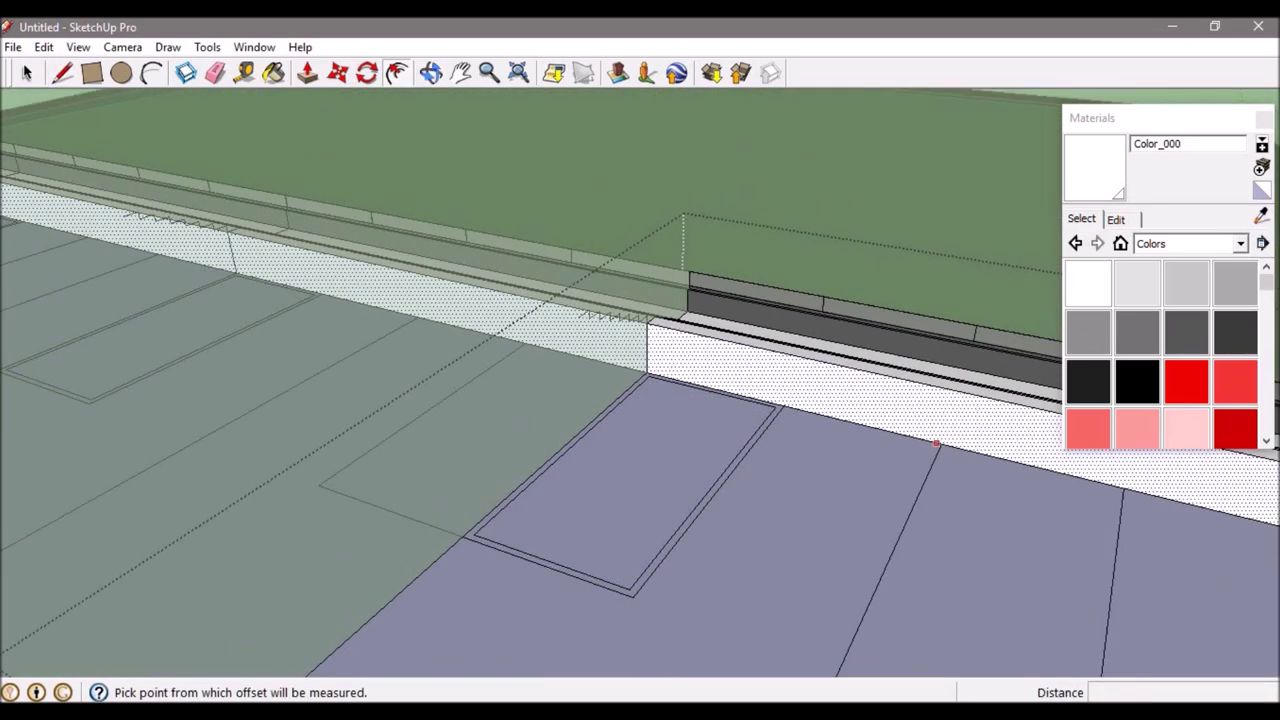
pyautogui.scroll(-3, 686, 400)
pyautogui.scroll(3, 810, 453)
pyautogui.scroll(-3, 810, 453)
pyautogui.scroll(3, 600, 450)
# Place a partition rectangle on the slab and erase unneeded edges.
pyautogui.press('r')
pyautogui.click(443, 449)
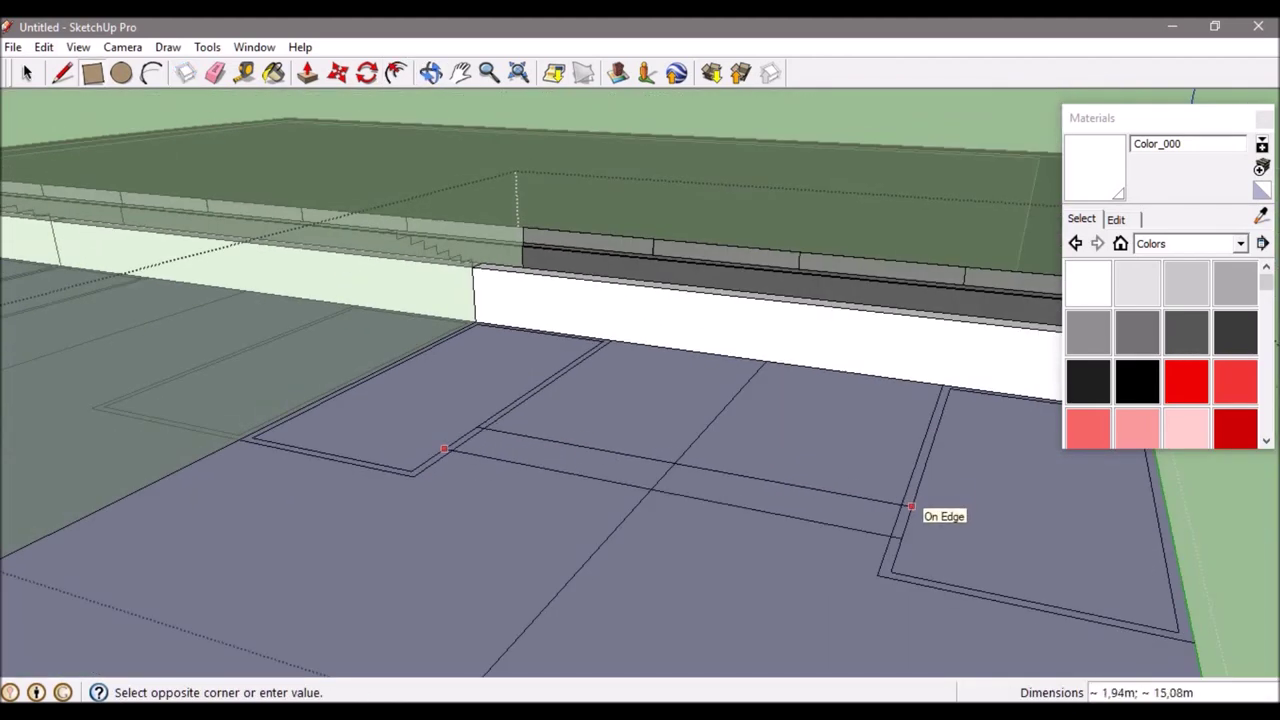
pyautogui.press('e')
pyautogui.press('l')
pyautogui.scroll(2, 494, 515)
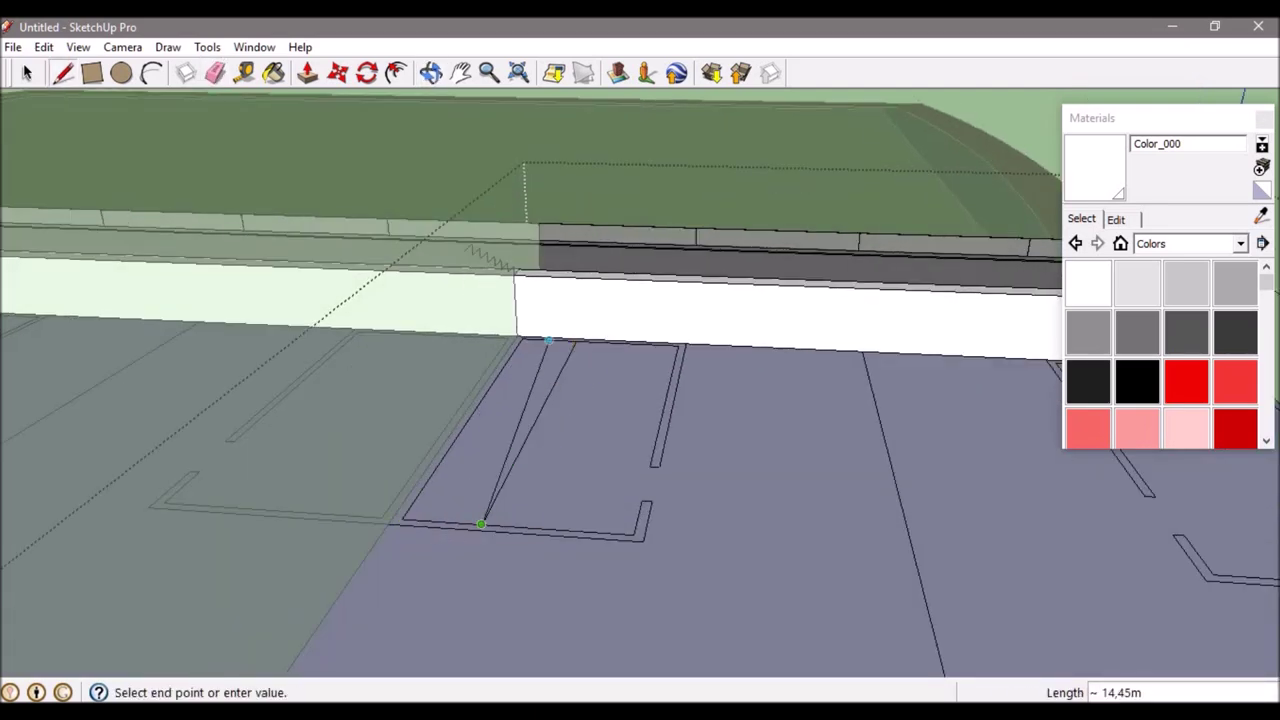
pyautogui.press('Escape')
# Add more dividing lines on the slab, opening outlines into narrow strips.
pyautogui.moveTo(545, 401); pyautogui.dragTo(968, 452, button='middle')
pyautogui.scroll(2, 895, 464)
pyautogui.scroll(-2, 895, 464)
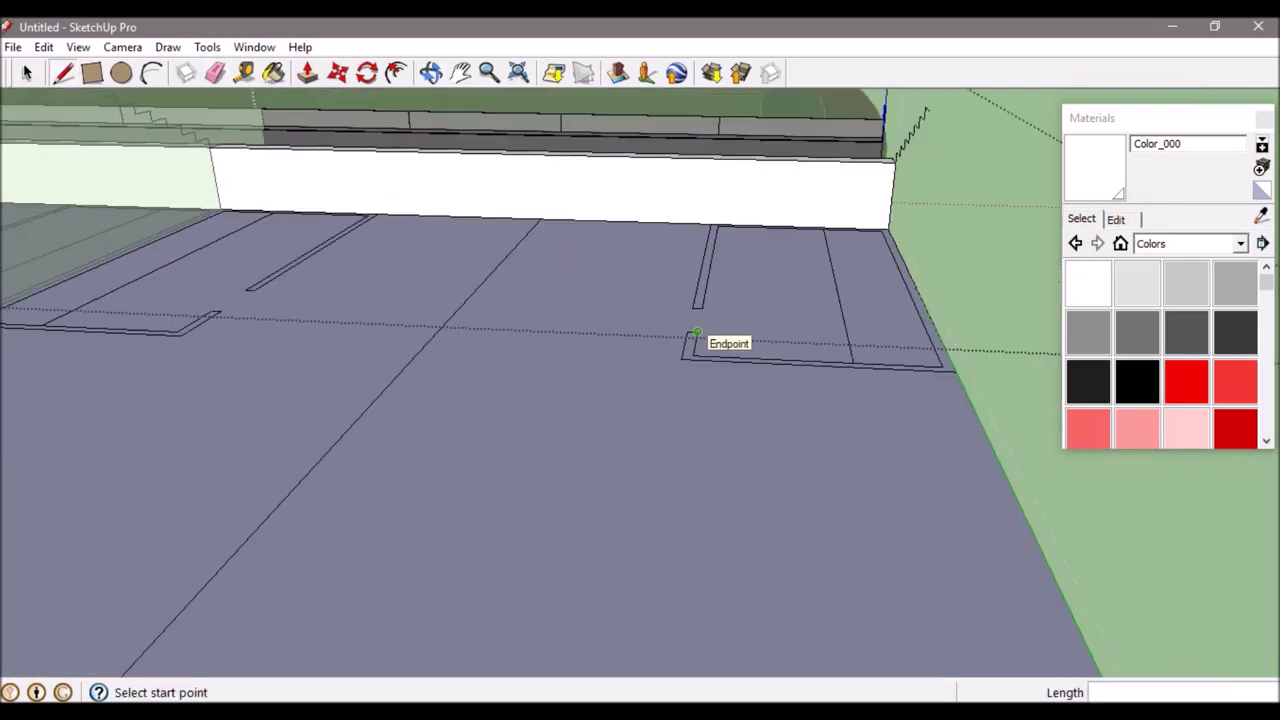
pyautogui.scroll(2, 850, 400)
pyautogui.click(838, 390)
pyautogui.press('Escape')
pyautogui.scroll(-3, 280, 394)
pyautogui.click(300, 451)
pyautogui.scroll(3, 300, 451)
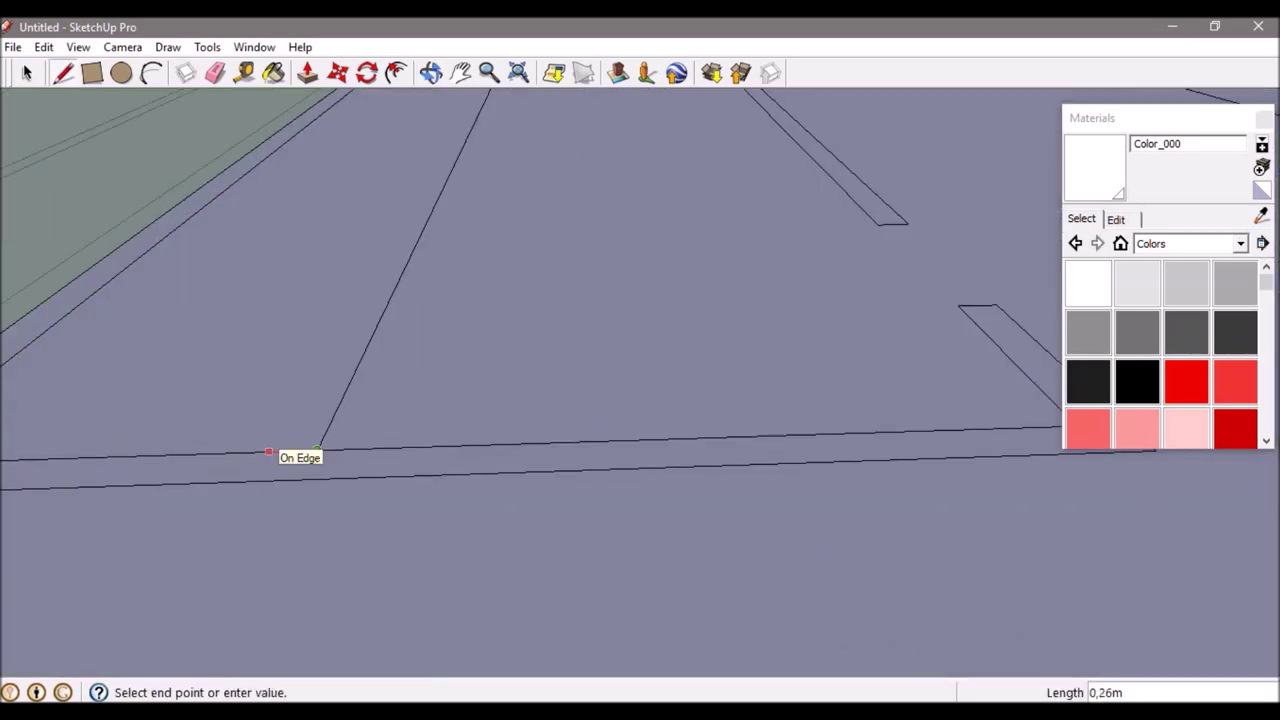
# Erase the stray grid lines in the upper floor area.
pyautogui.press('Escape')
pyautogui.scroll(-3, 431, 163)
pyautogui.press('l')
pyautogui.scroll(2, 630, 320)
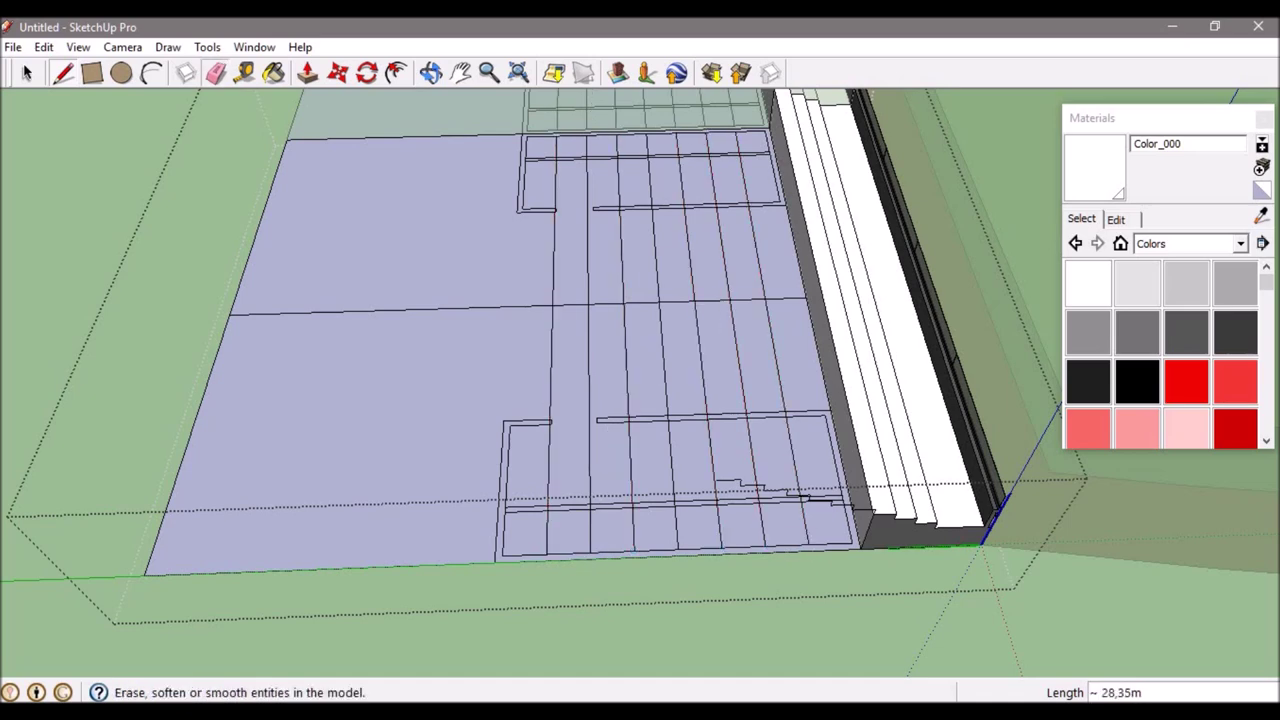
pyautogui.click(215, 72)
pyautogui.moveTo(600, 185); pyautogui.dragTo(765, 255)
# Offset the first stall faces inward by about 0,05m.
pyautogui.moveTo(600, 400); pyautogui.dragTo(760, 400, button='middle')
pyautogui.scroll(3, 600, 400)
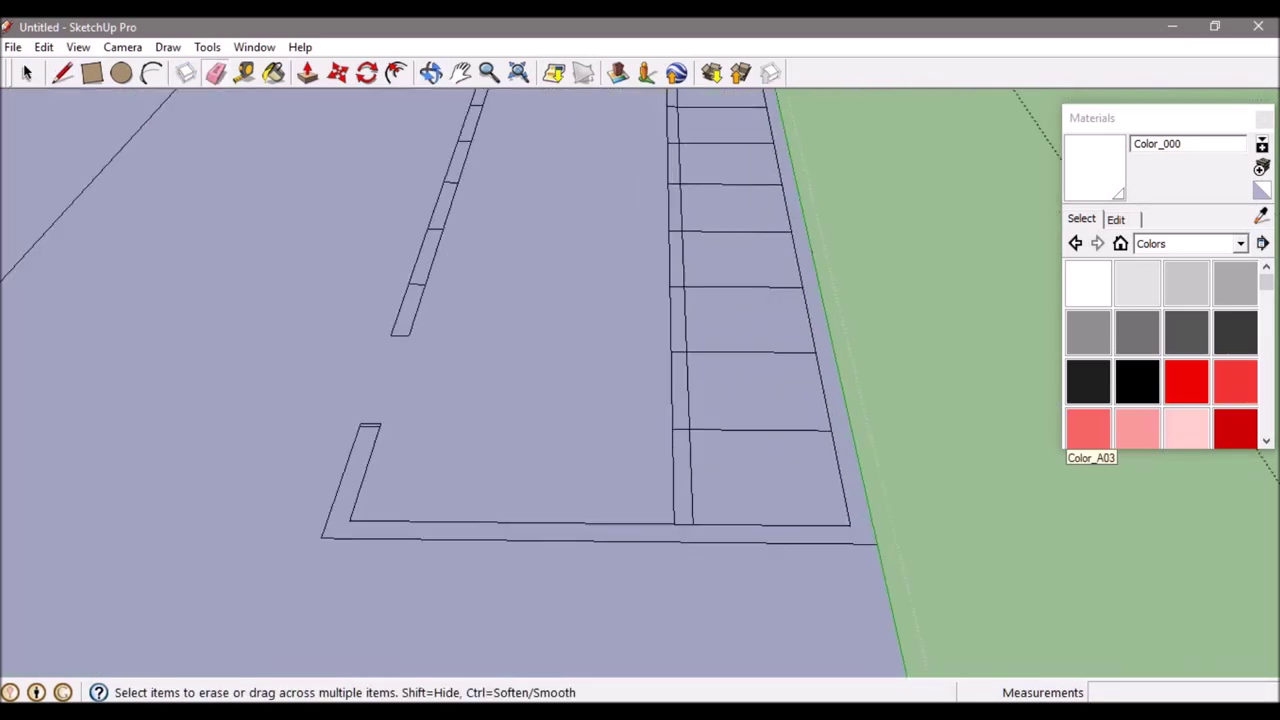
pyautogui.scroll(2, 600, 400)
pyautogui.scroll(-2, 540, 380)
pyautogui.scroll(2, 540, 380)
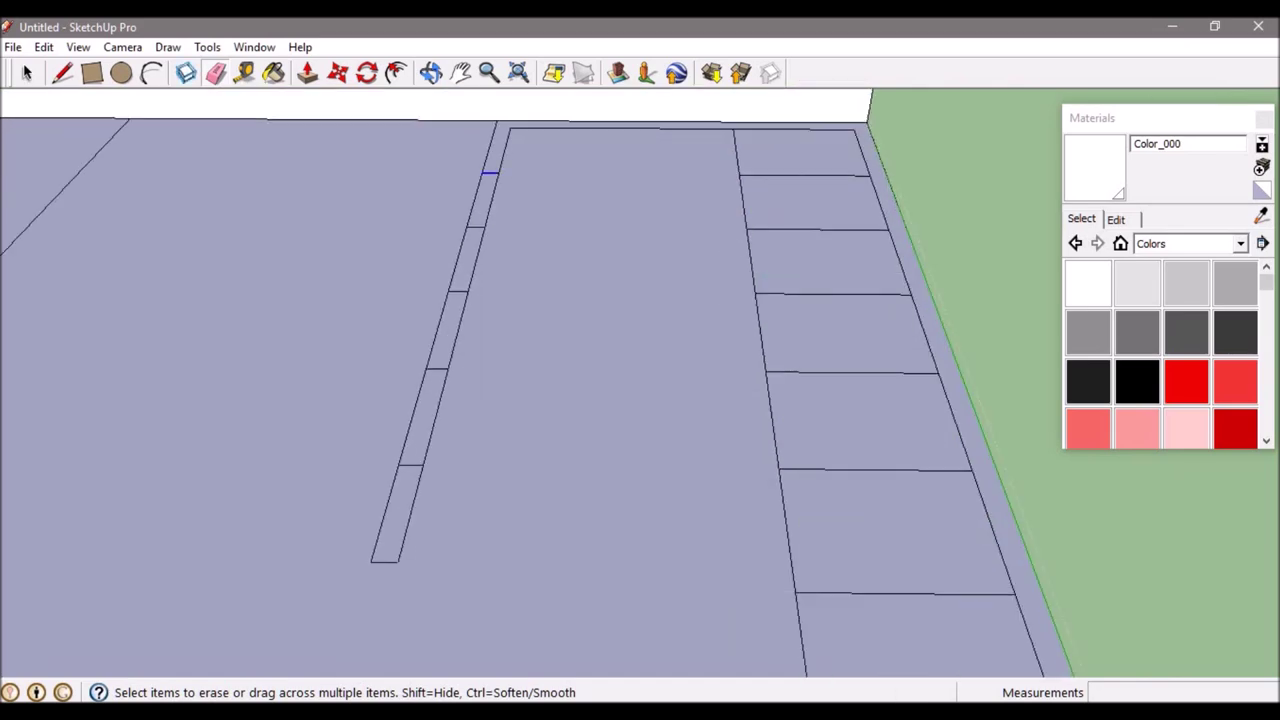
pyautogui.scroll(-3, 540, 380)
pyautogui.scroll(2, 540, 380)
pyautogui.scroll(2, 545, 315)
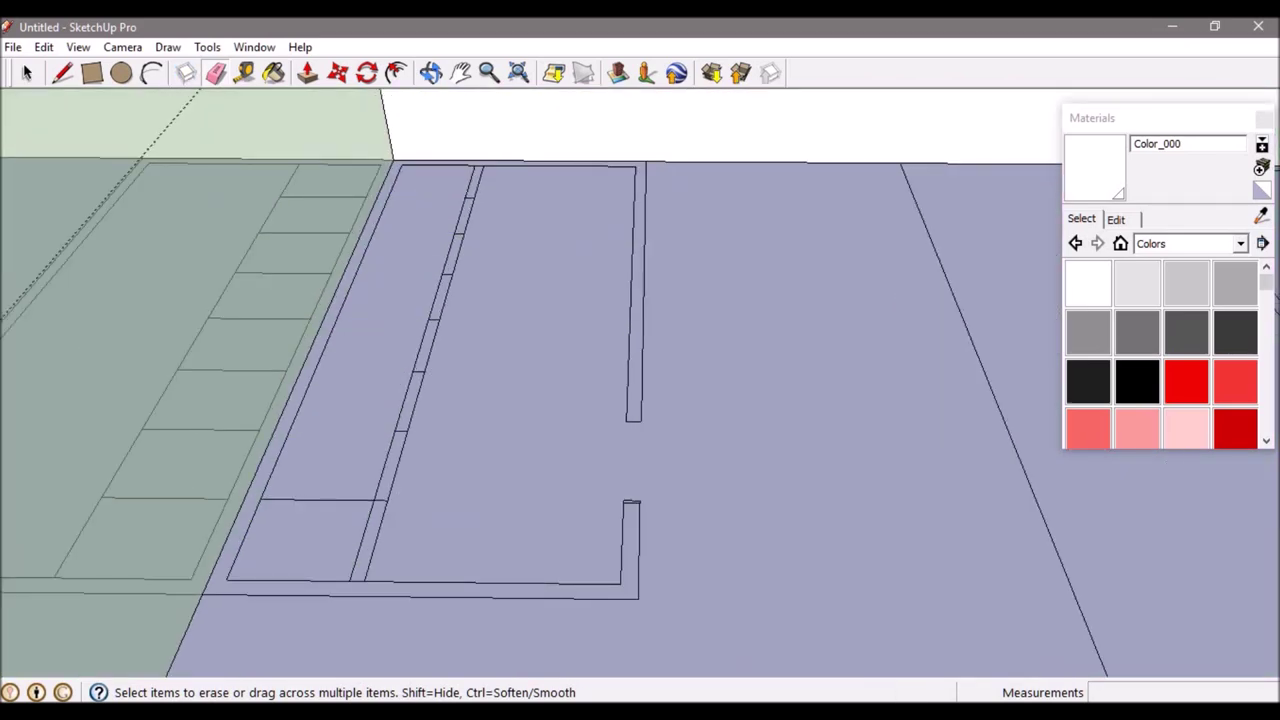
pyautogui.scroll(-2, 680, 320)
pyautogui.press('f')
pyautogui.scroll(2, 362, 394)
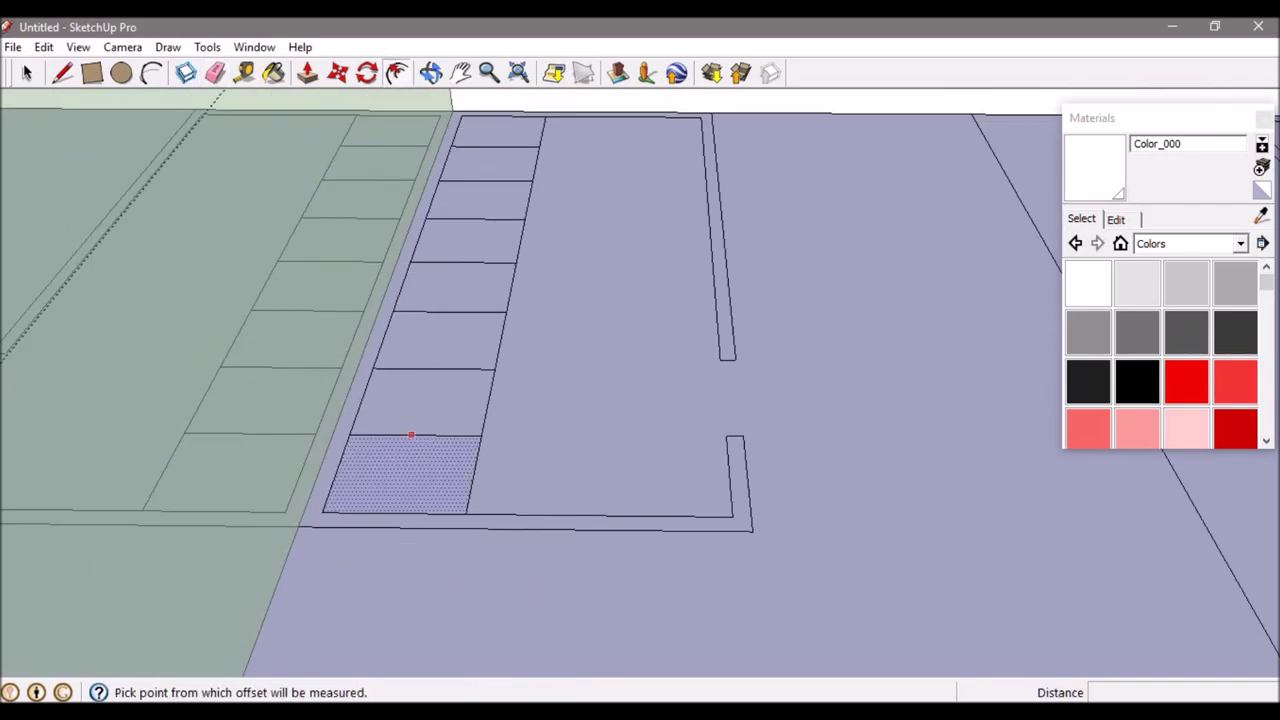
pyautogui.write('0,5')
pyautogui.press('Return')
pyautogui.click(420, 437)
pyautogui.scroll(2, 500, 390)
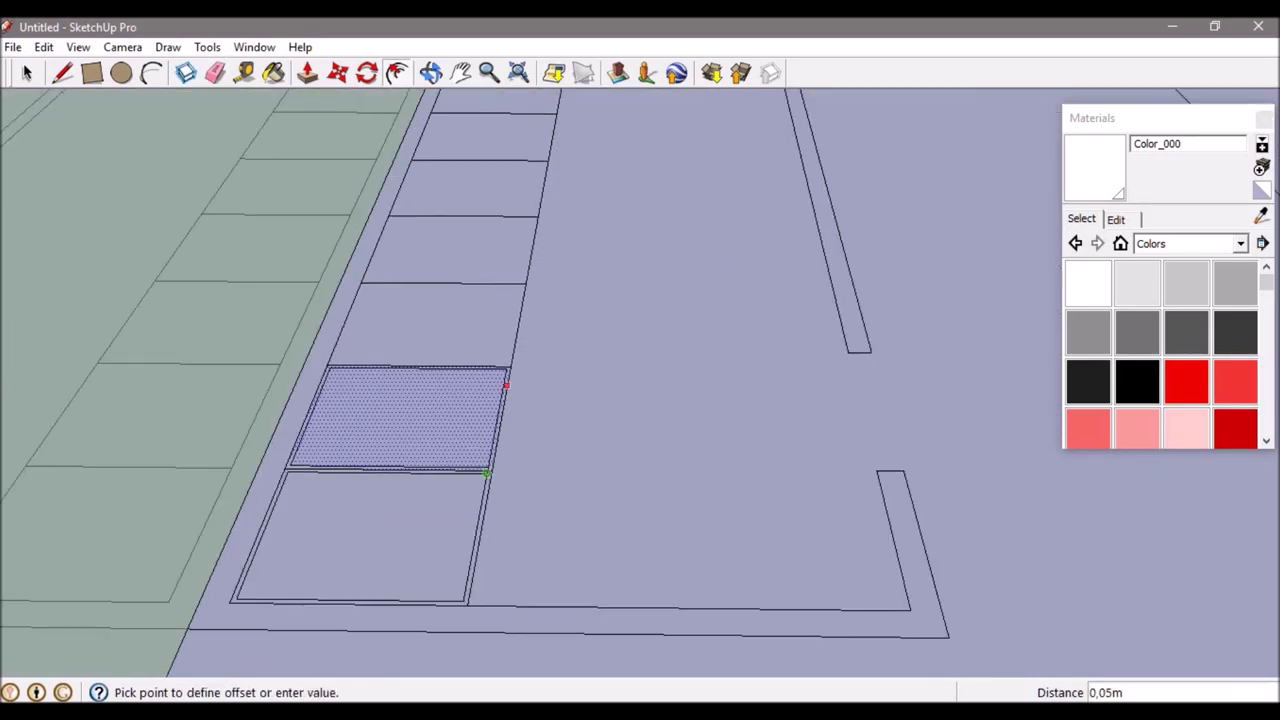
pyautogui.click(533, 237)
# Offset the remaining stall faces with the same 0,05m inner border.
pyautogui.scroll(-3, 450, 300)
pyautogui.scroll(3, 385, 420)
pyautogui.click(385, 420)
pyautogui.moveTo(385, 420); pyautogui.dragTo(520, 560, button='middle')
pyautogui.click(515, 562)
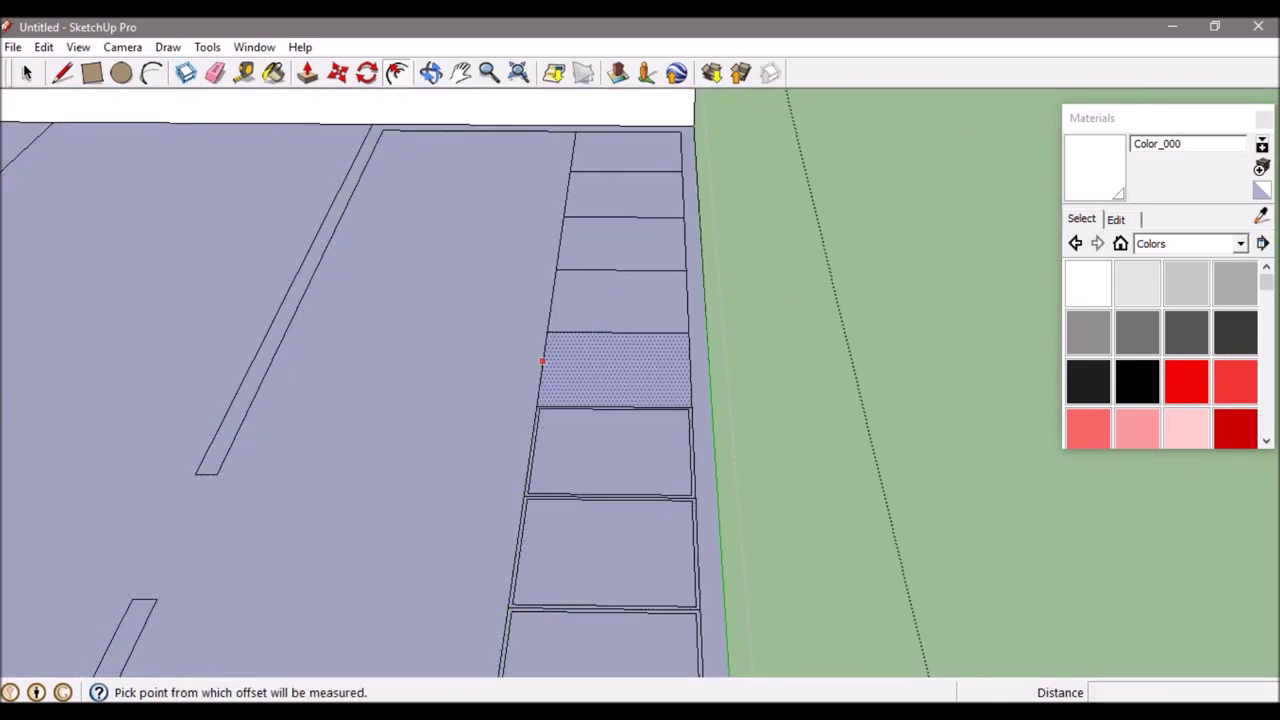
pyautogui.click(608, 289)
pyautogui.click(600, 295)
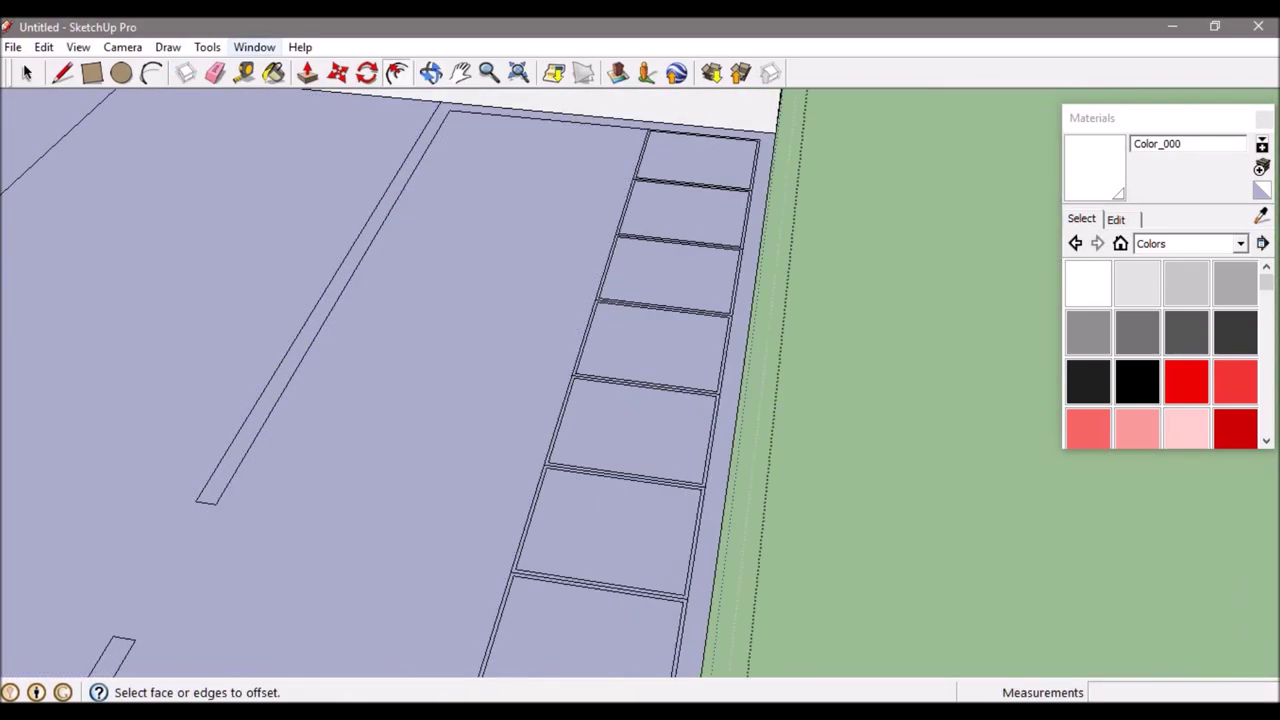
# Erase leftover edges among the stalls and inspect the stall rows.
pyautogui.press('e')
pyautogui.scroll(3, 450, 400)
pyautogui.scroll(-2, 450, 400)
pyautogui.scroll(-2, 450, 400)
pyautogui.scroll(4, 480, 470)
pyautogui.scroll(-3, 450, 400)
pyautogui.moveTo(450, 400); pyautogui.dragTo(500, 350, button='middle')
pyautogui.scroll(3, 640, 380)
pyautogui.scroll(2, 640, 380)
pyautogui.scroll(-2, 660, 240)
pyautogui.scroll(-2, 660, 240)
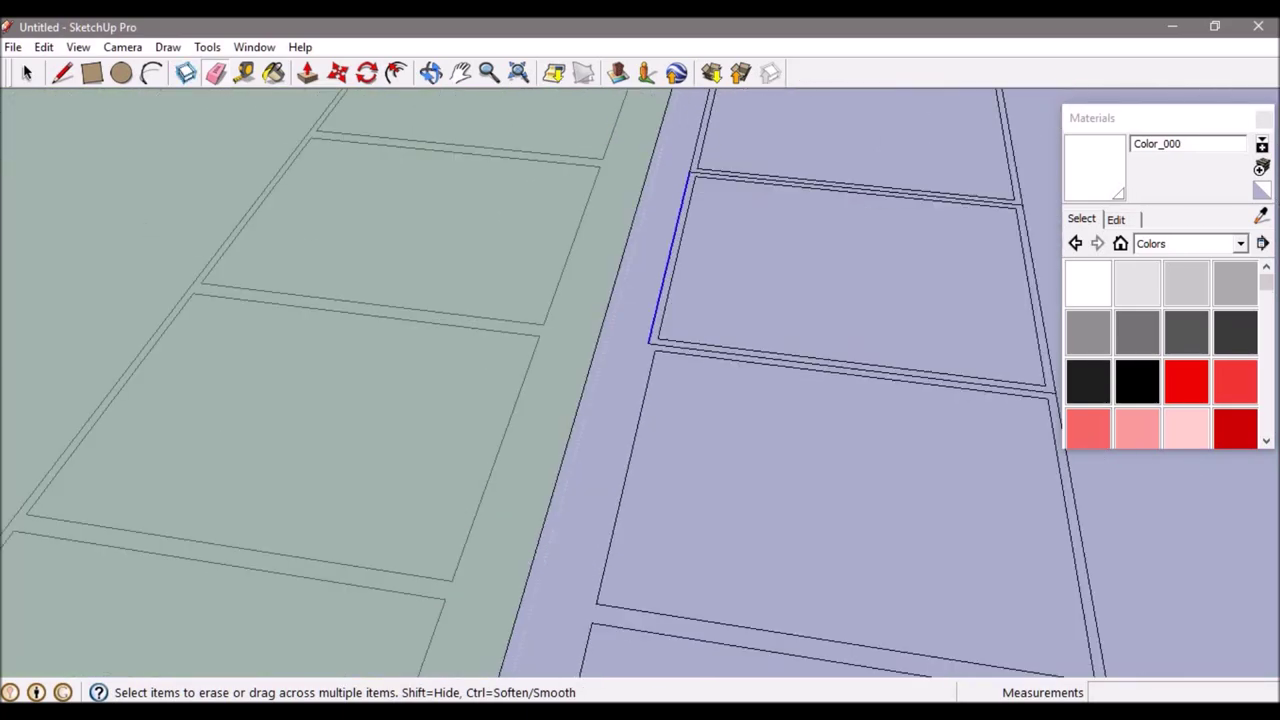
pyautogui.moveTo(660, 240); pyautogui.dragTo(660, 200, button='middle')
pyautogui.scroll(-2, 640, 380)
# Push/Pull the stall outlines up into dividing walls.
pyautogui.press('p')
pyautogui.moveTo(700, 400); pyautogui.dragTo(870, 245)
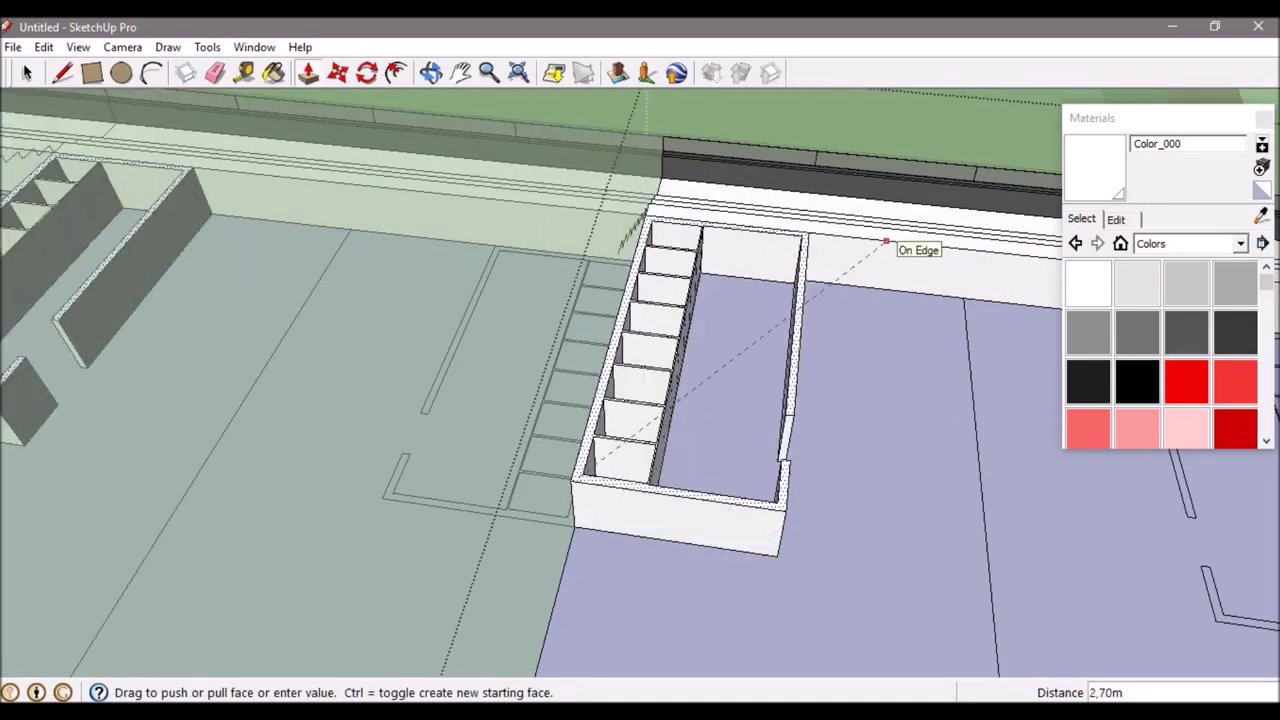
pyautogui.moveTo(870, 245); pyautogui.dragTo(900, 300, button='middle')
pyautogui.moveTo(978, 290); pyautogui.dragTo(870, 212, button='middle')
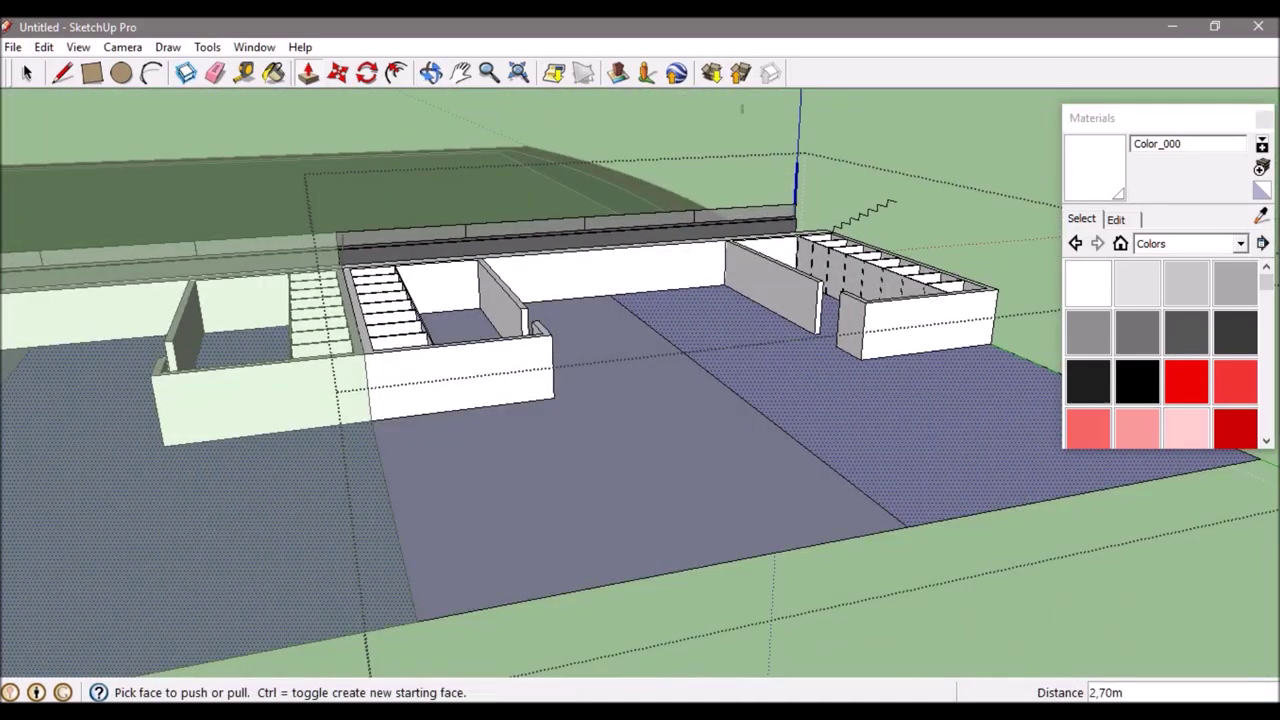
pyautogui.moveTo(870, 212); pyautogui.dragTo(367, 333, button='middle')
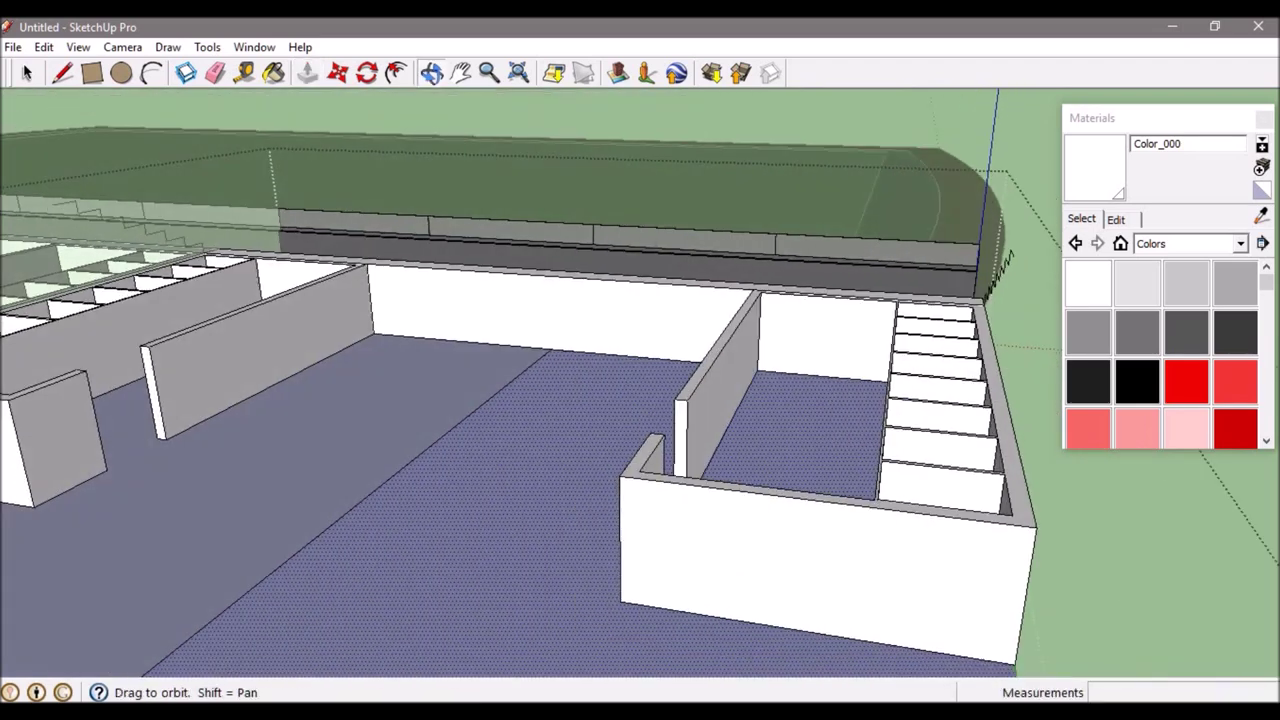
# Draw a rectangle at the bench edge as the base of the crossbeam.
pyautogui.press('r')
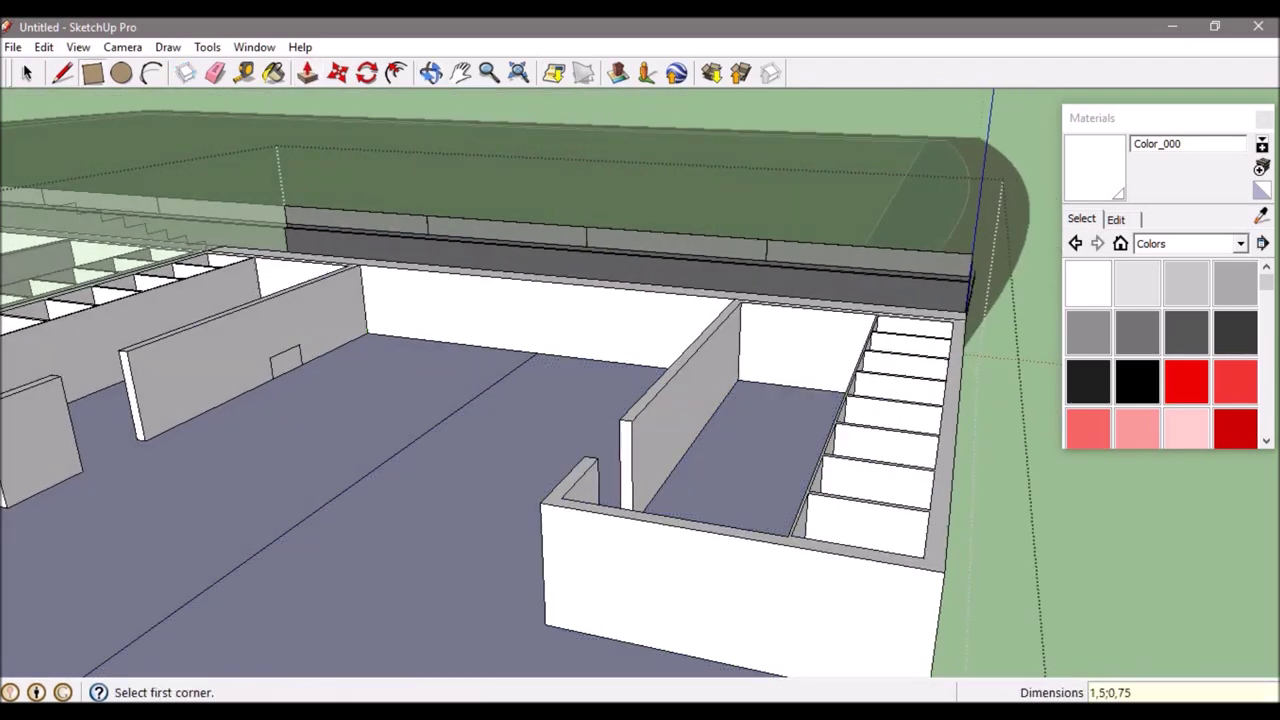
pyautogui.moveTo(367, 333); pyautogui.dragTo(600, 400, button='middle')
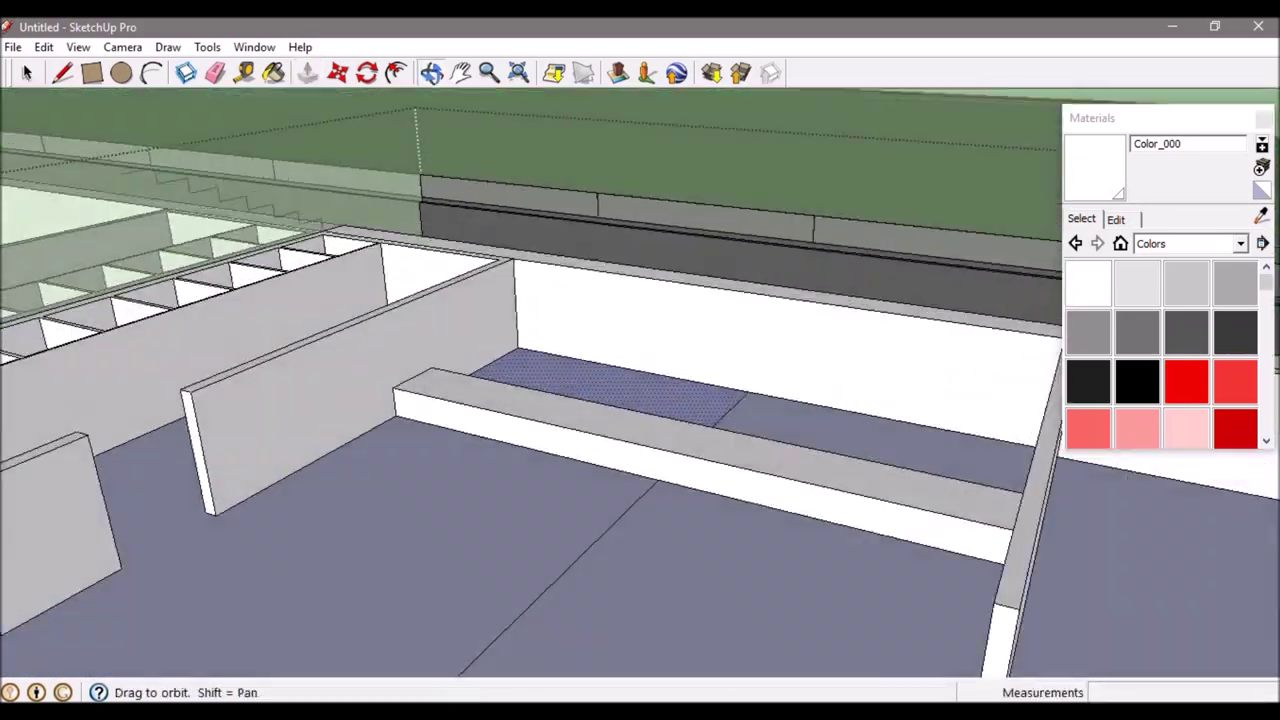
pyautogui.moveTo(600, 400); pyautogui.dragTo(480, 440, button='middle')
pyautogui.scroll(3, 470, 450)
pyautogui.click(459, 435)
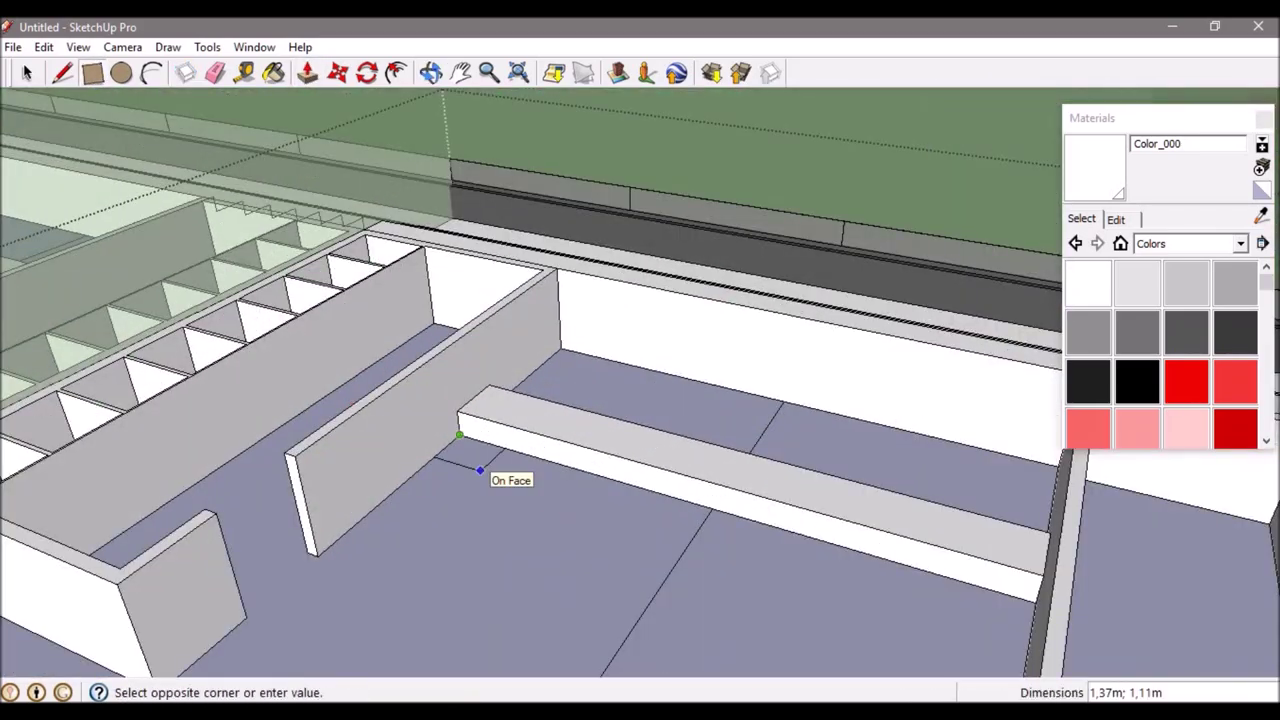
pyautogui.click(469, 463)
pyautogui.scroll(2, 469, 463)
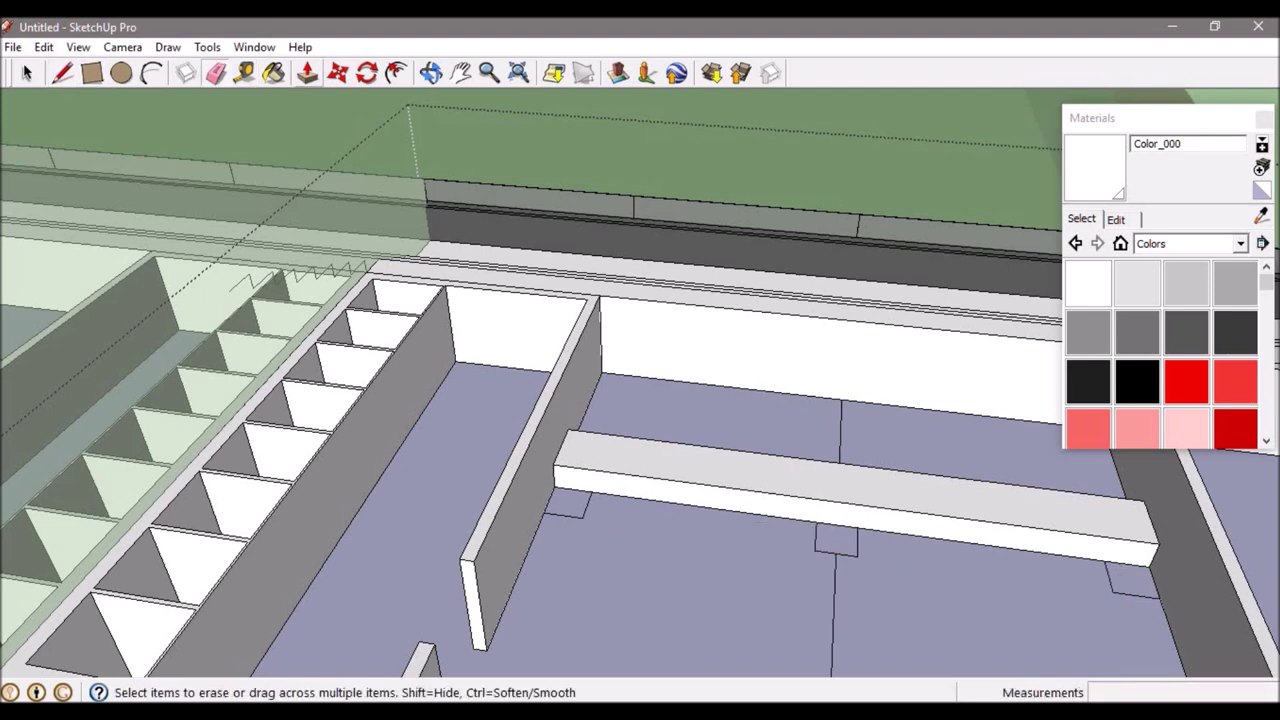
# Erase stray edges in the rooms and check the whole grandstand from above.
pyautogui.moveTo(640, 400); pyautogui.dragTo(500, 380, button='middle')
pyautogui.press('e')
pyautogui.scroll(-5, 640, 400)
pyautogui.moveTo(640, 400); pyautogui.dragTo(700, 420, button='middle')
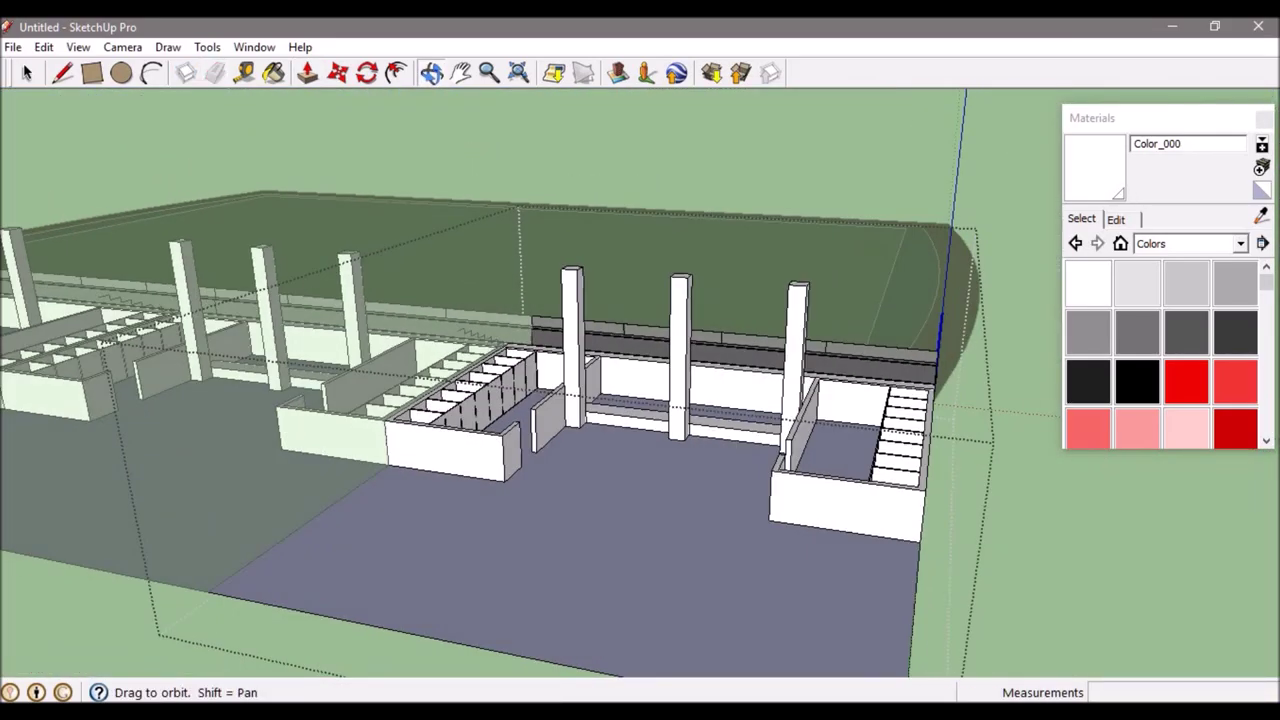
pyautogui.scroll(5, 553, 393)
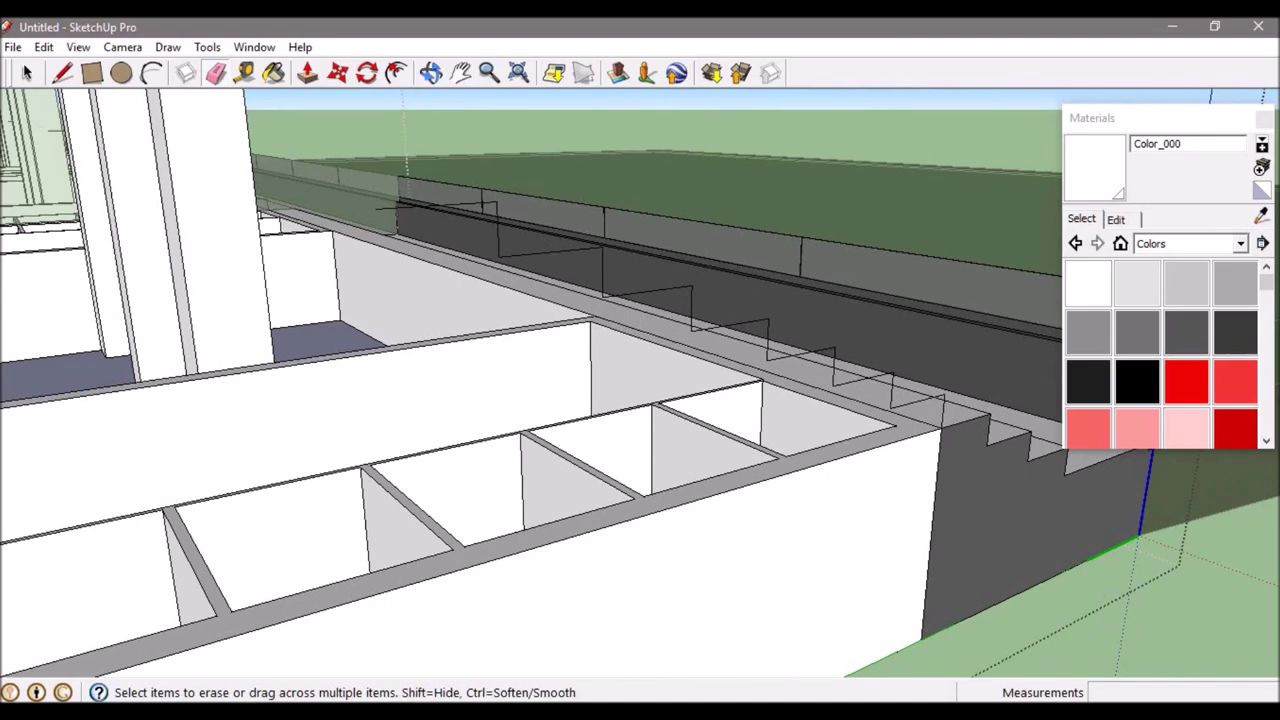
# Extrude a slab face and intersect it with the model.
pyautogui.click(521, 508)
pyautogui.moveTo(640, 400)
pyautogui.mouseDown(button='middle')
pyautogui.moveTo(521, 508)
pyautogui.moveTo(617, 277)
pyautogui.mouseUp(button='middle')
pyautogui.rightClick(617, 277)
pyautogui.click(862, 399)
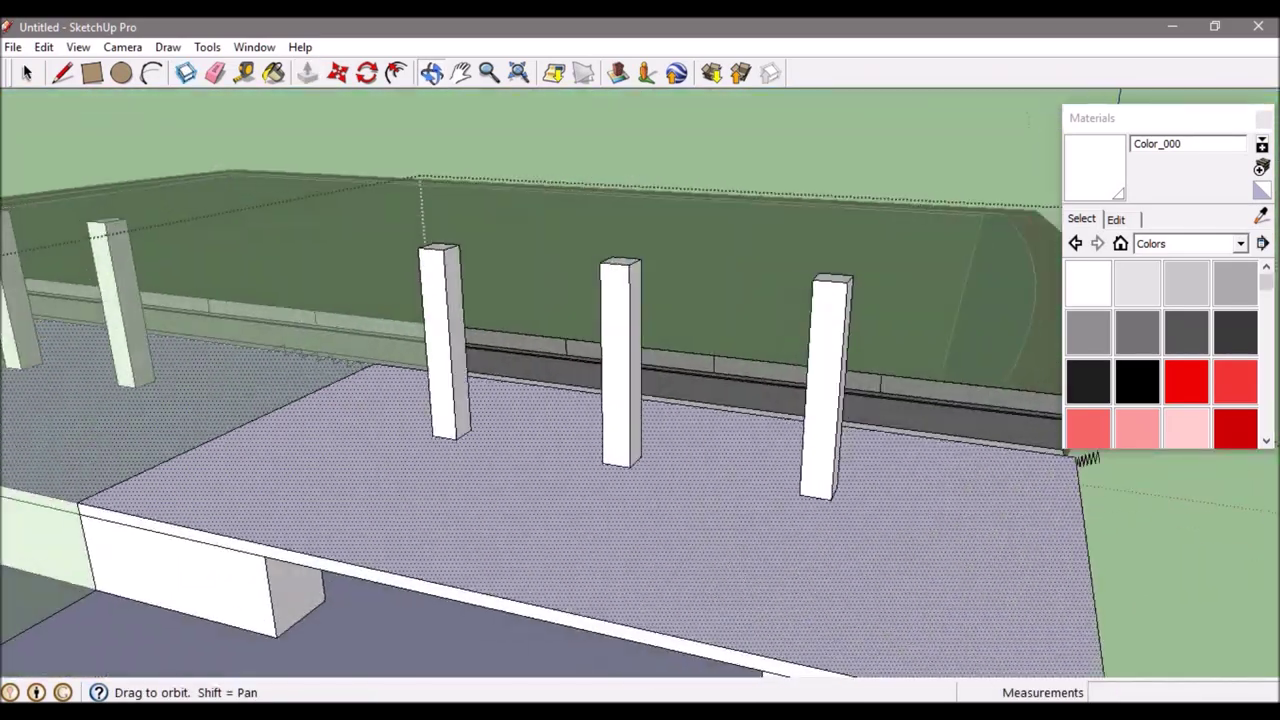
# Sink the outlined floor area 0.40 m into a recess between the columns.
pyautogui.moveTo(640, 420); pyautogui.dragTo(664, 462, button='middle')
pyautogui.press('r')
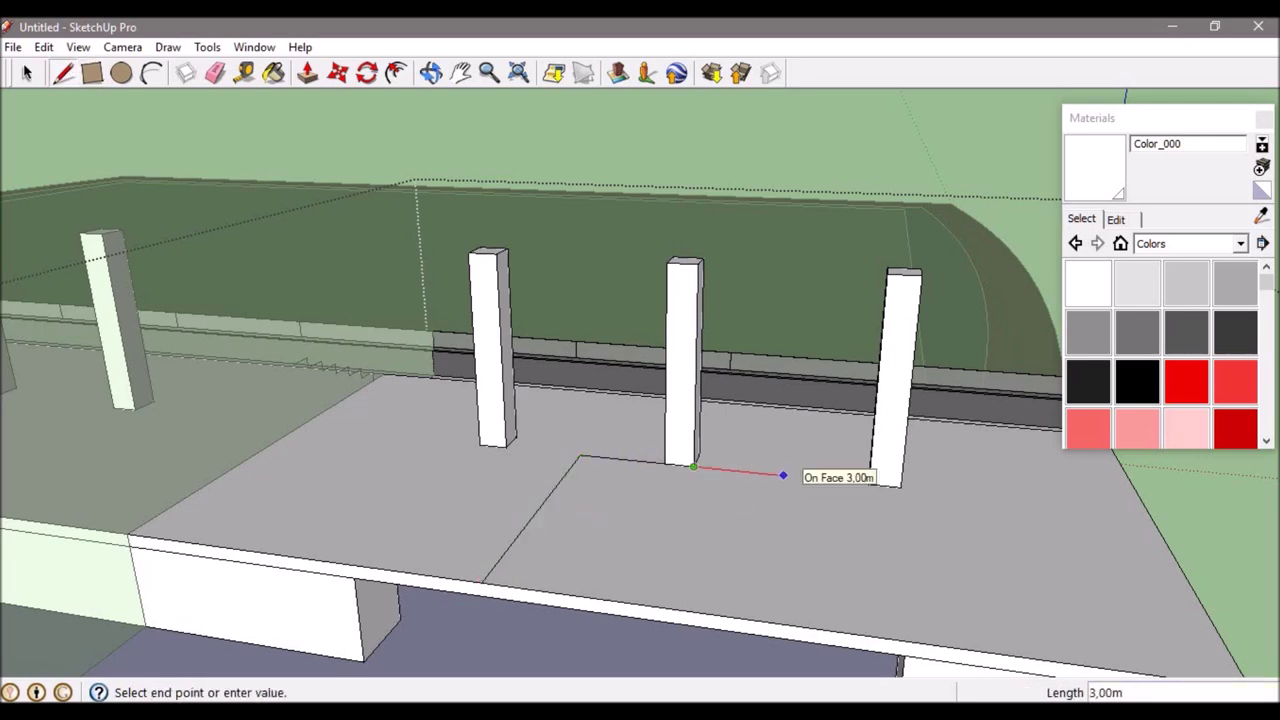
pyautogui.moveTo(630, 525); pyautogui.dragTo(630, 565)
pyautogui.moveTo(630, 565)
pyautogui.mouseDown(button='middle')
pyautogui.moveTo(640, 450)
pyautogui.moveTo(700, 412)
pyautogui.moveTo(340, 278)
pyautogui.mouseUp(button='middle')
pyautogui.press('p')
pyautogui.press('e')
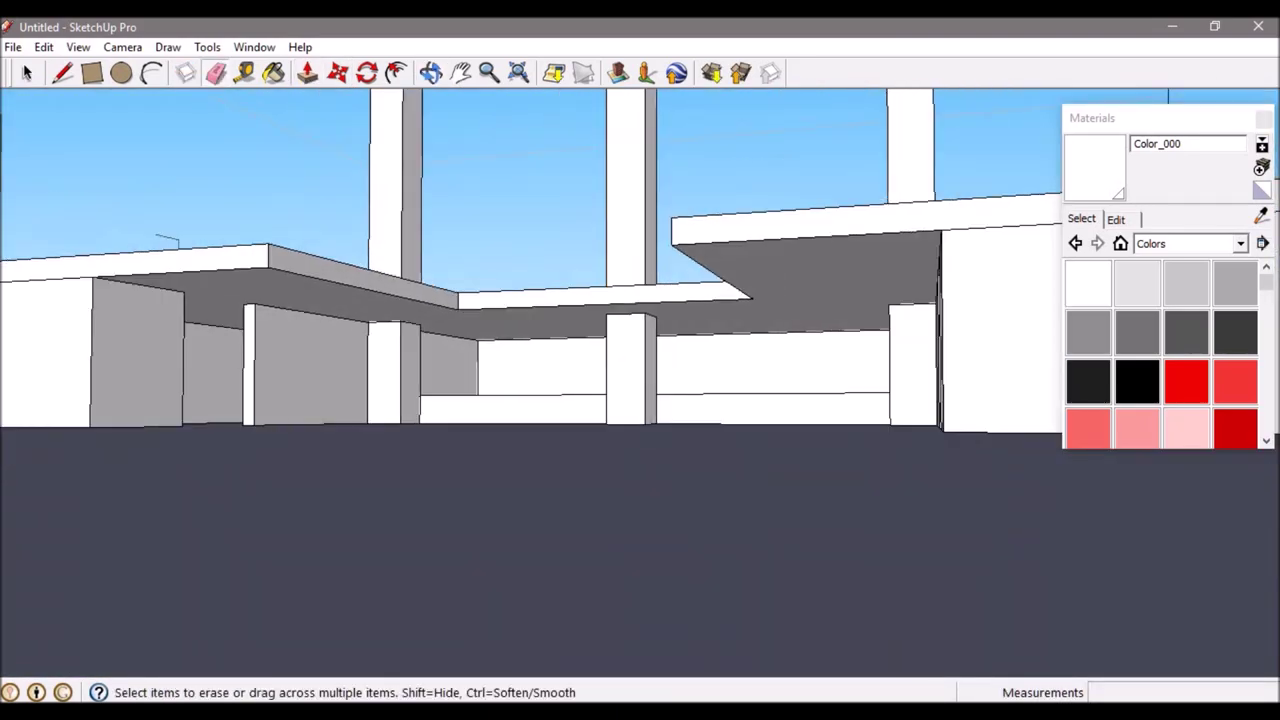
# Close the outline with a line down to form the wall below the slab.
pyautogui.moveTo(320, 270); pyautogui.dragTo(955, 273, button='middle')
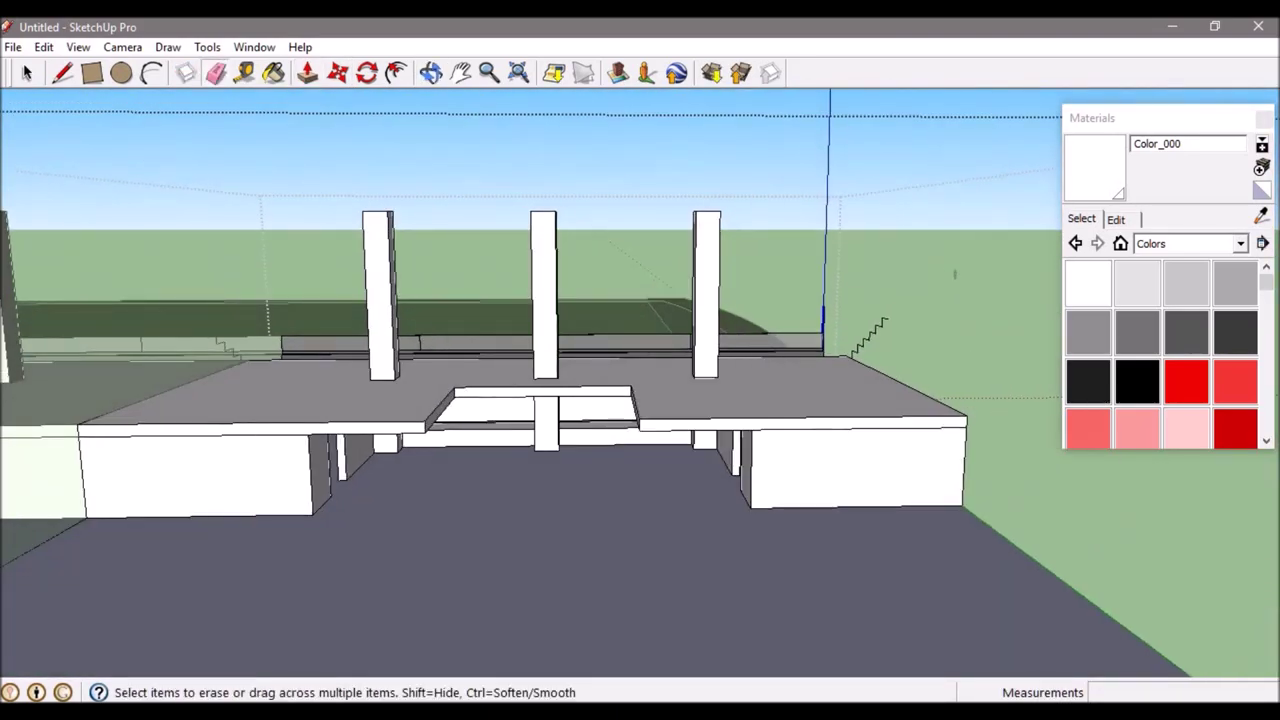
pyautogui.scroll(3, 480, 425)
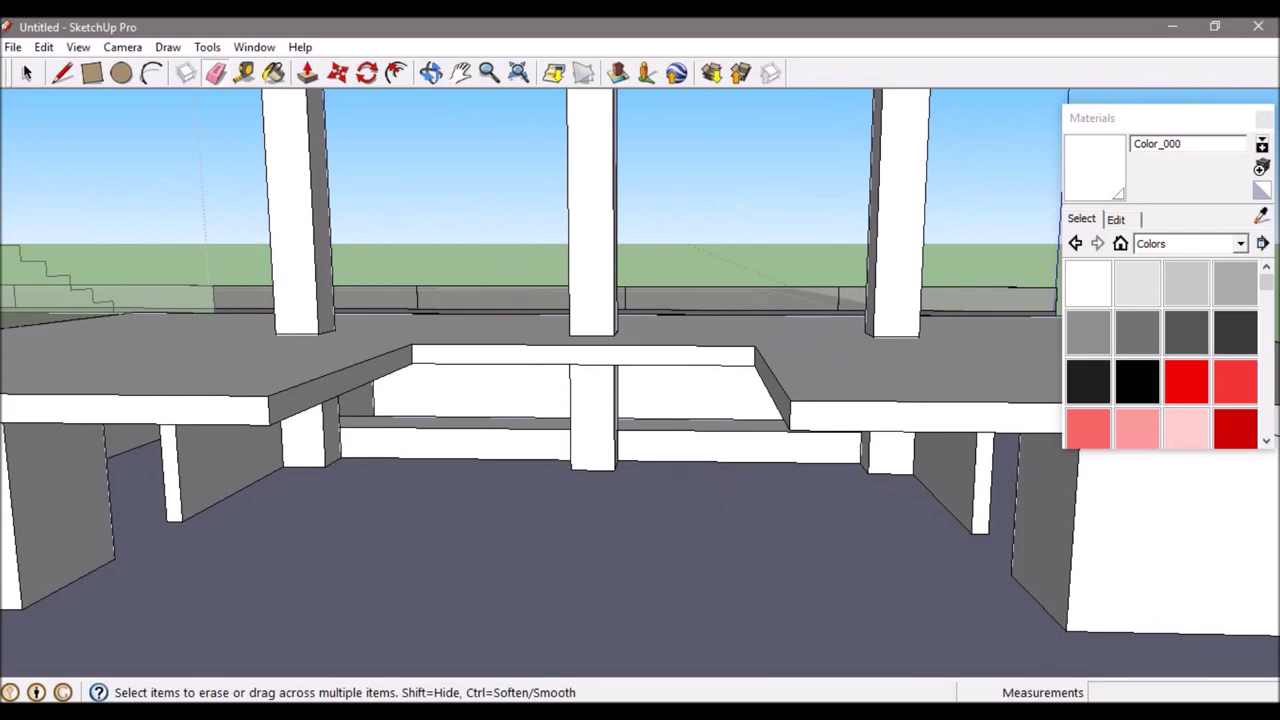
pyautogui.scroll(2, 517, 363)
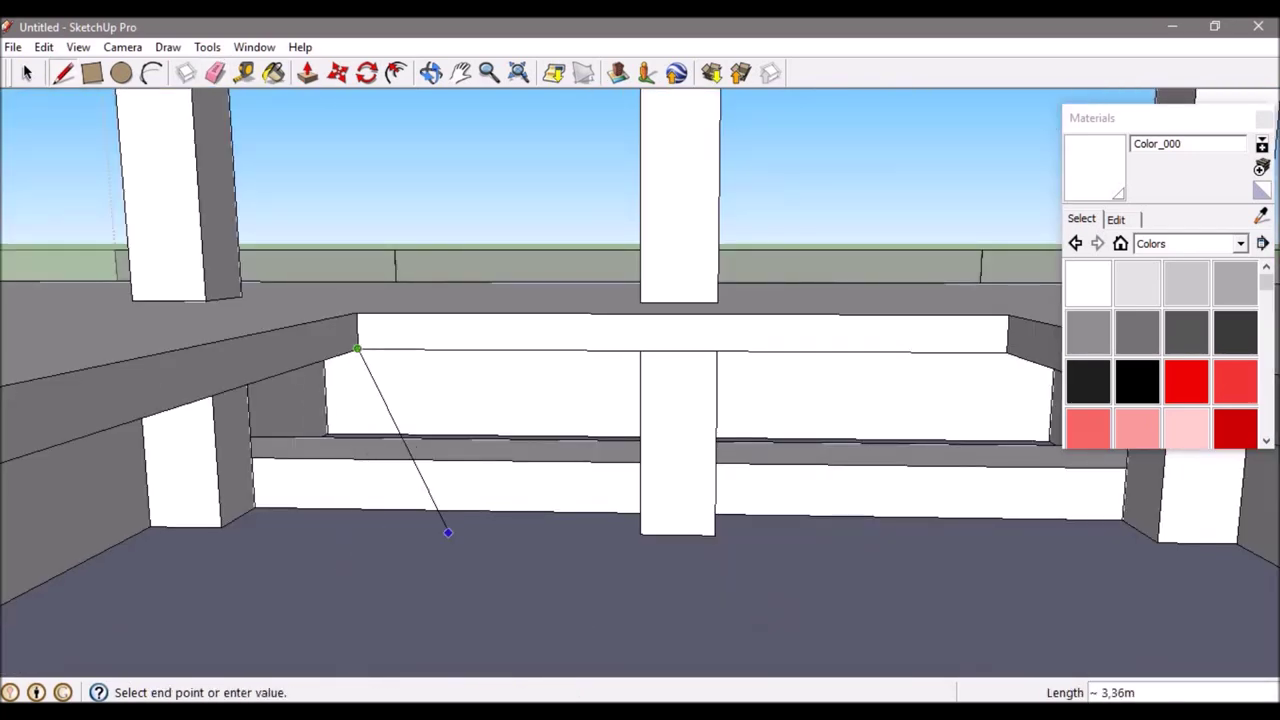
pyautogui.scroll(-3, 448, 532)
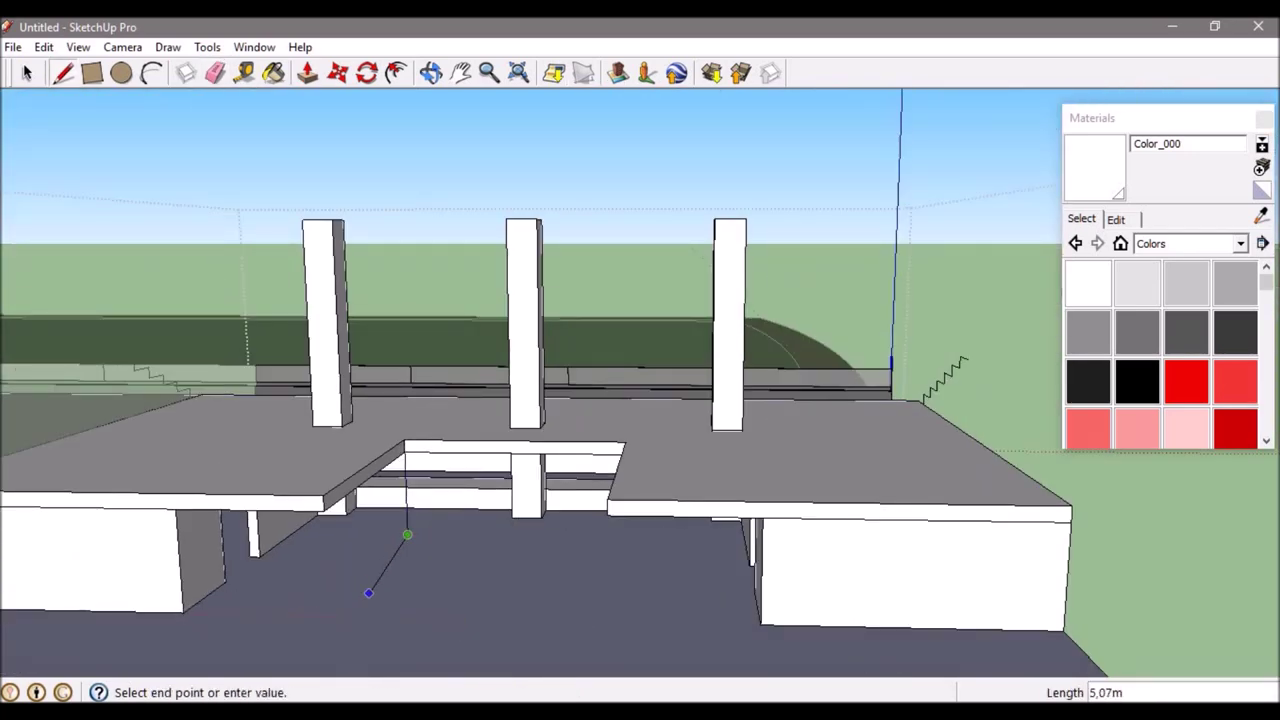
pyautogui.scroll(2, 369, 593)
pyautogui.click(313, 623)
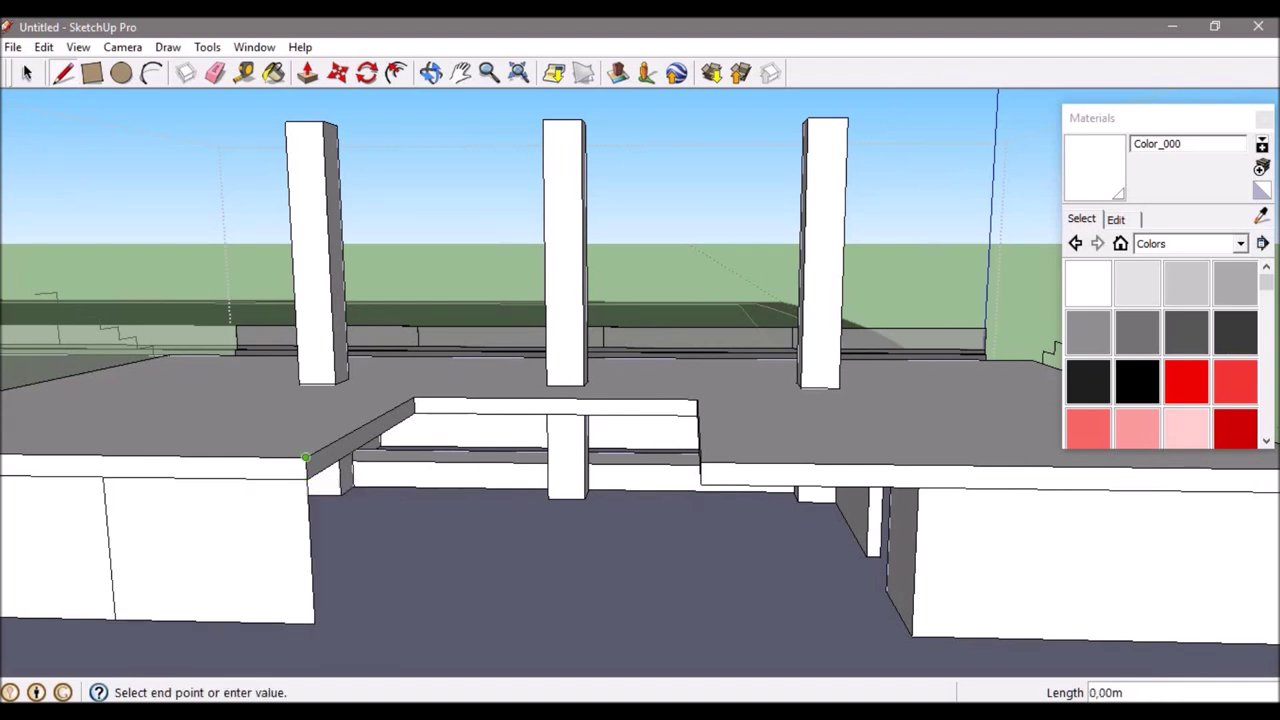
pyautogui.scroll(-1, 338, 525)
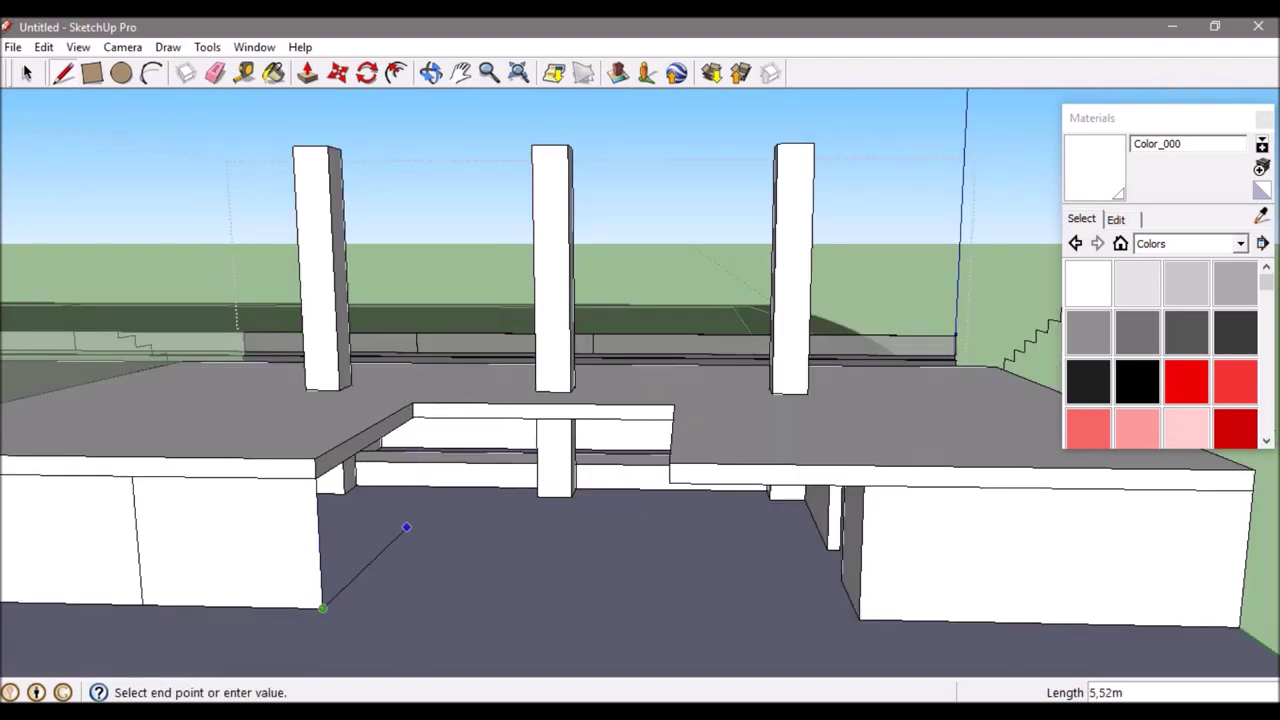
pyautogui.moveTo(436, 494); pyautogui.dragTo(314, 451, button='middle')
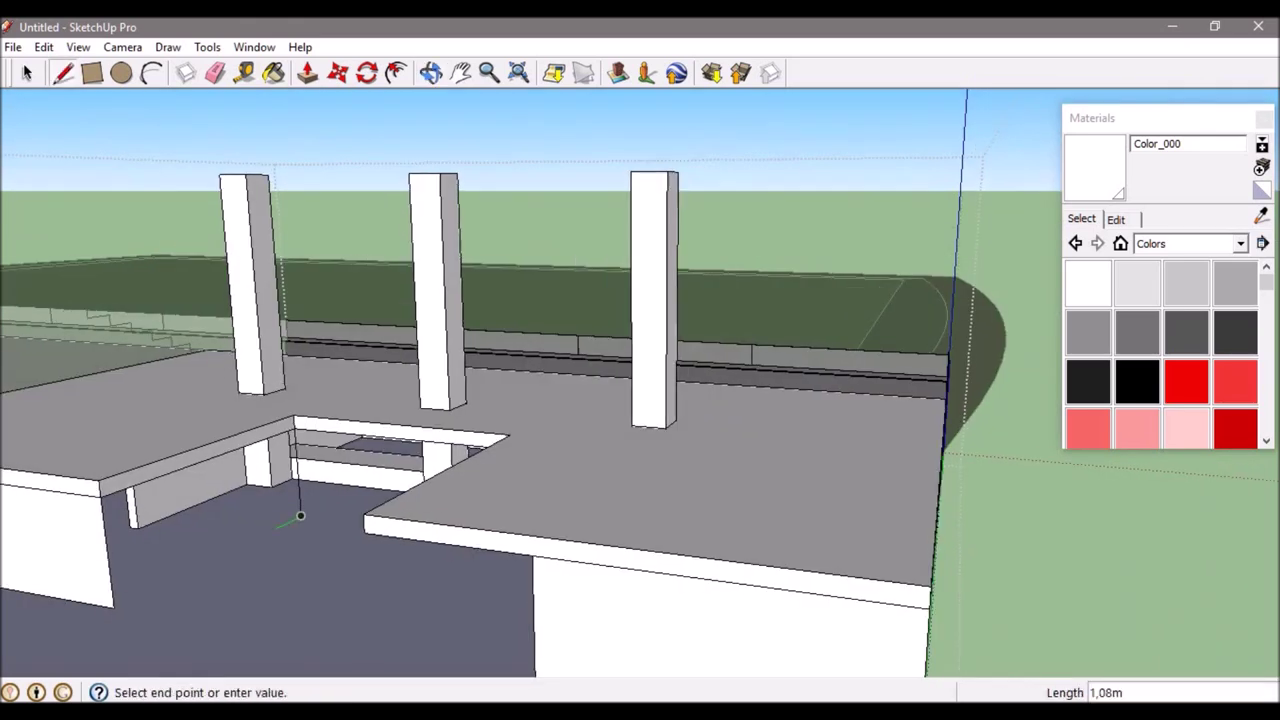
pyautogui.scroll(3, 314, 451)
# Erase the stray edge beneath the slab.
pyautogui.rightClick(598, 443)
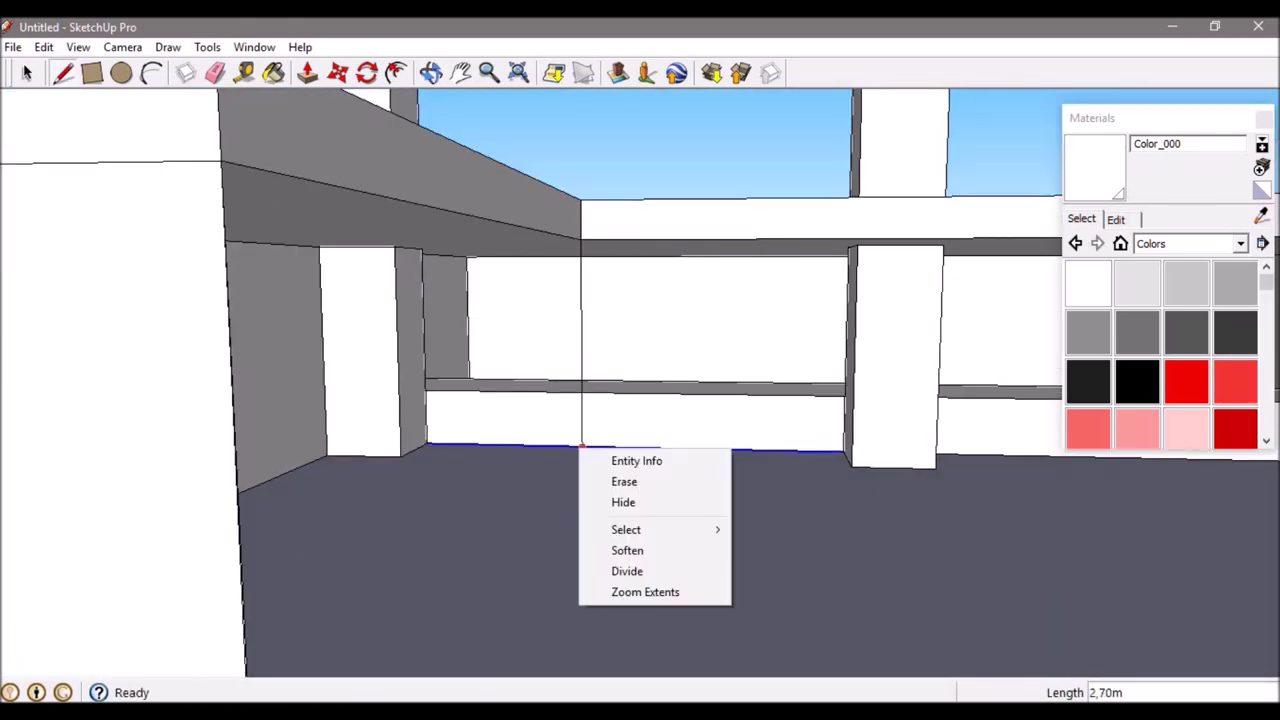
pyautogui.press('Escape')
pyautogui.press('e')
pyautogui.scroll(-3, 598, 443)
pyautogui.moveTo(598, 443)
pyautogui.mouseDown(button='middle')
pyautogui.moveTo(520, 430)
pyautogui.moveTo(560, 390)
pyautogui.mouseUp(button='middle')
pyautogui.scroll(-5, 540, 400)
pyautogui.scroll(5, 560, 390)
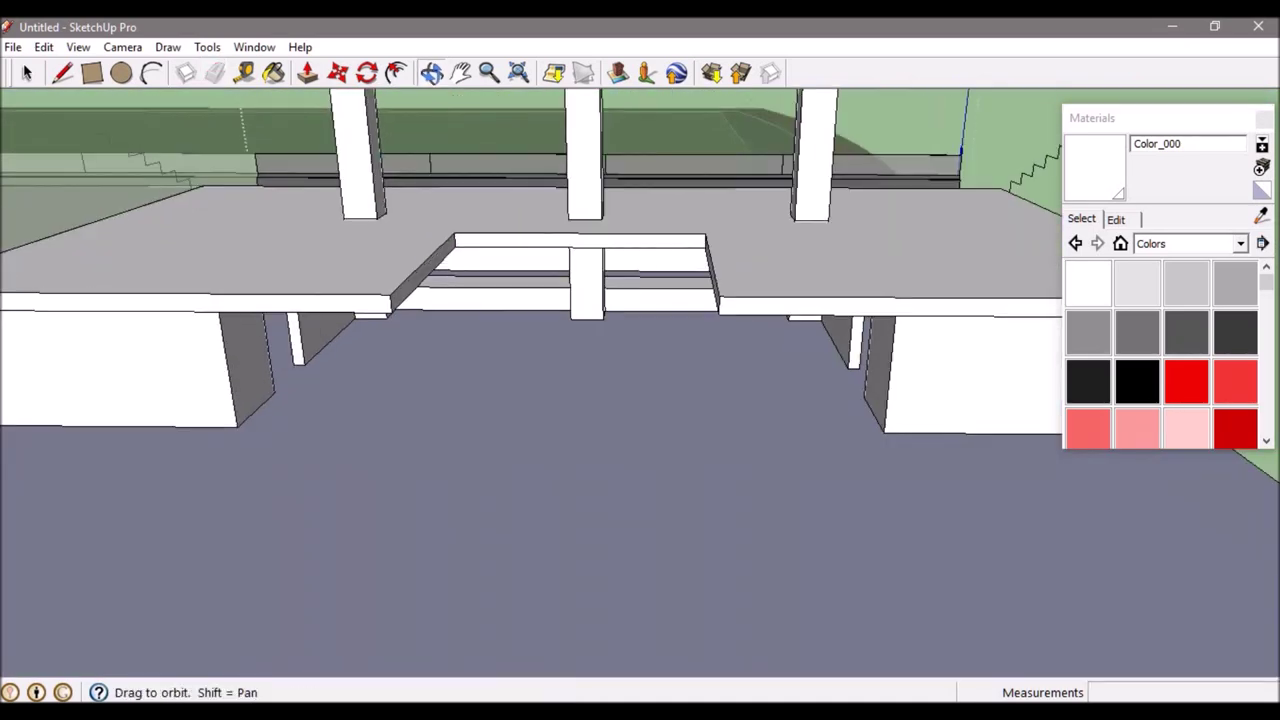
# Draw horizontal dividing lines across the block face to create strips.
pyautogui.press('l')
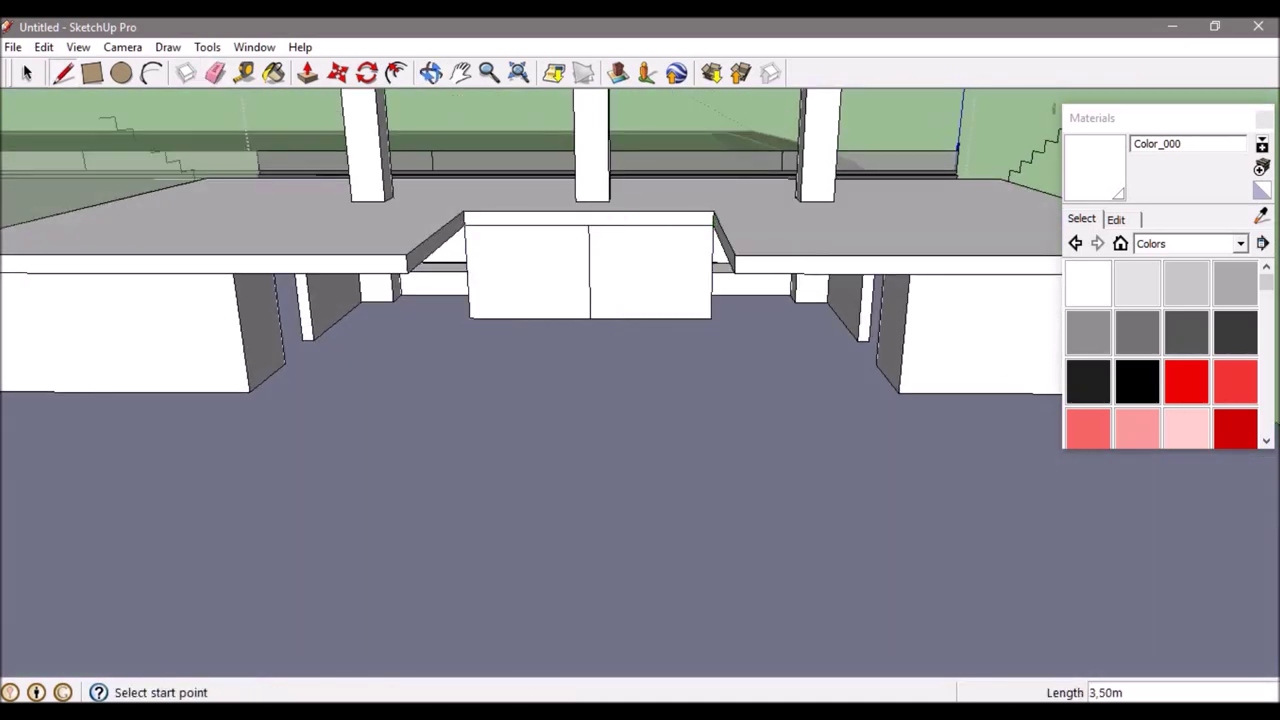
pyautogui.click(589, 271)
pyautogui.scroll(2, 466, 240)
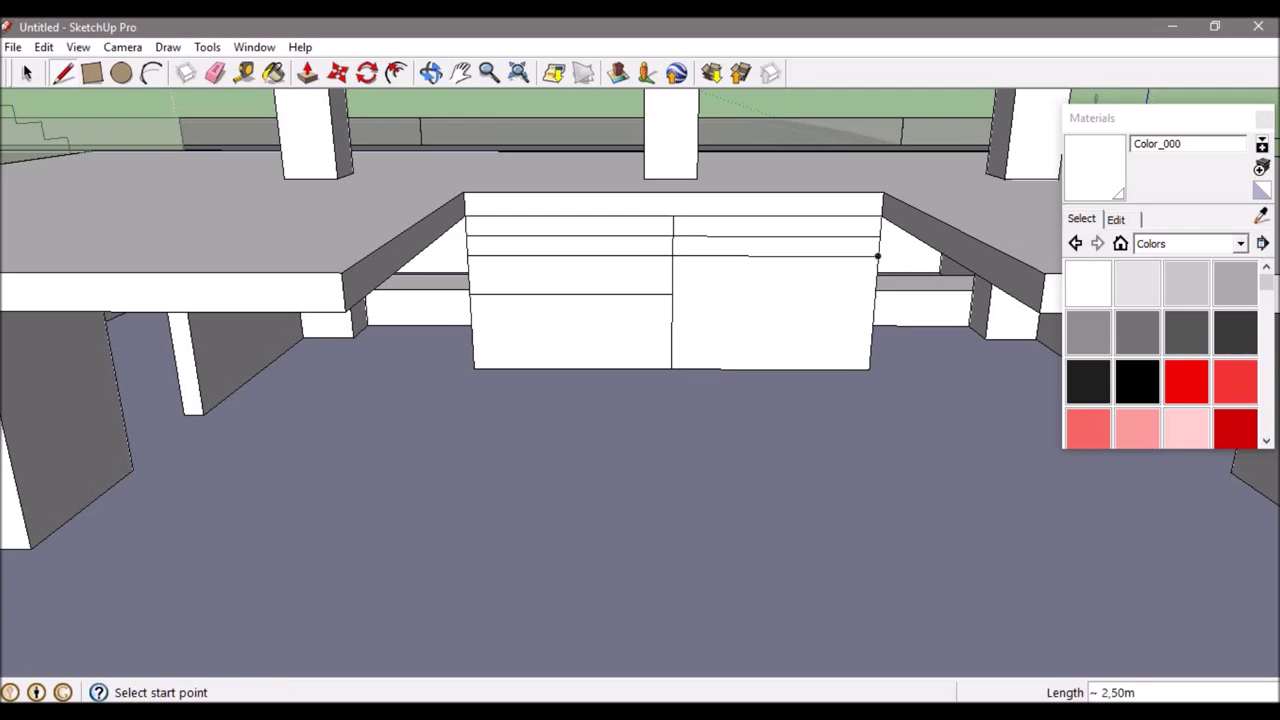
pyautogui.click(870, 350)
pyautogui.moveTo(870, 350); pyautogui.dragTo(478, 392, button='middle')
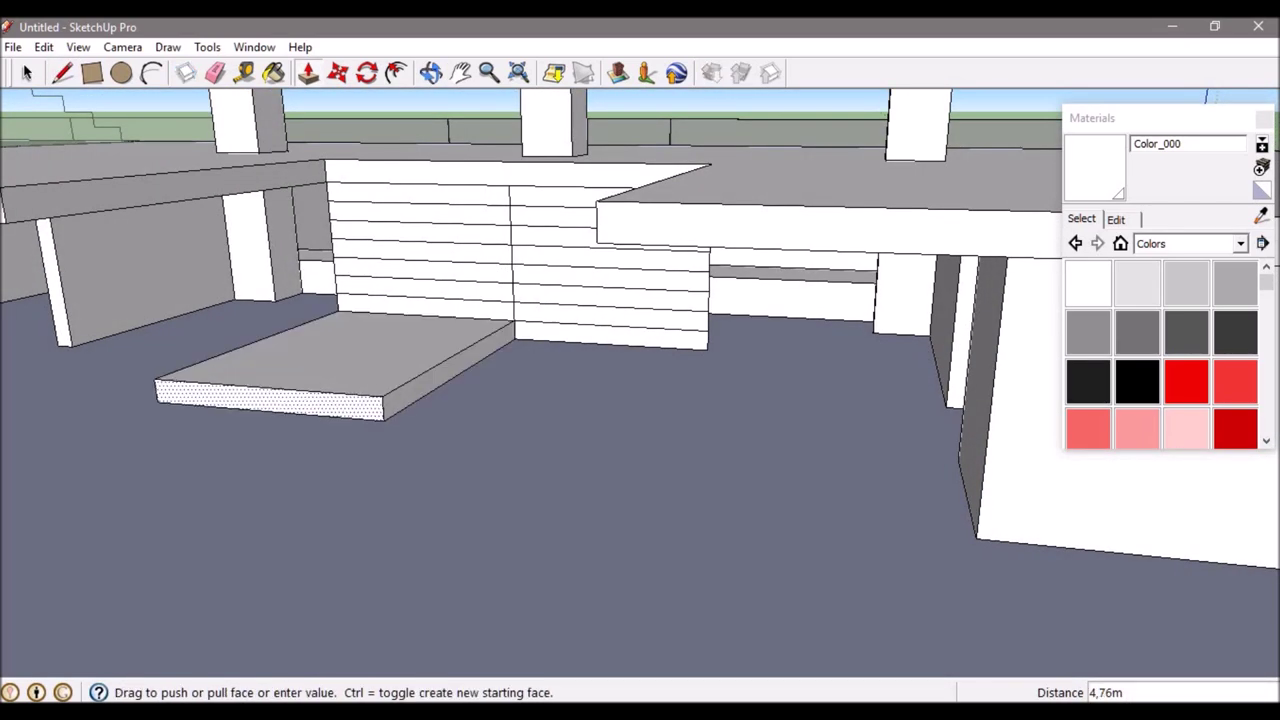
# Push/Pull the remaining strips one by one to form the steps.
pyautogui.write('54')
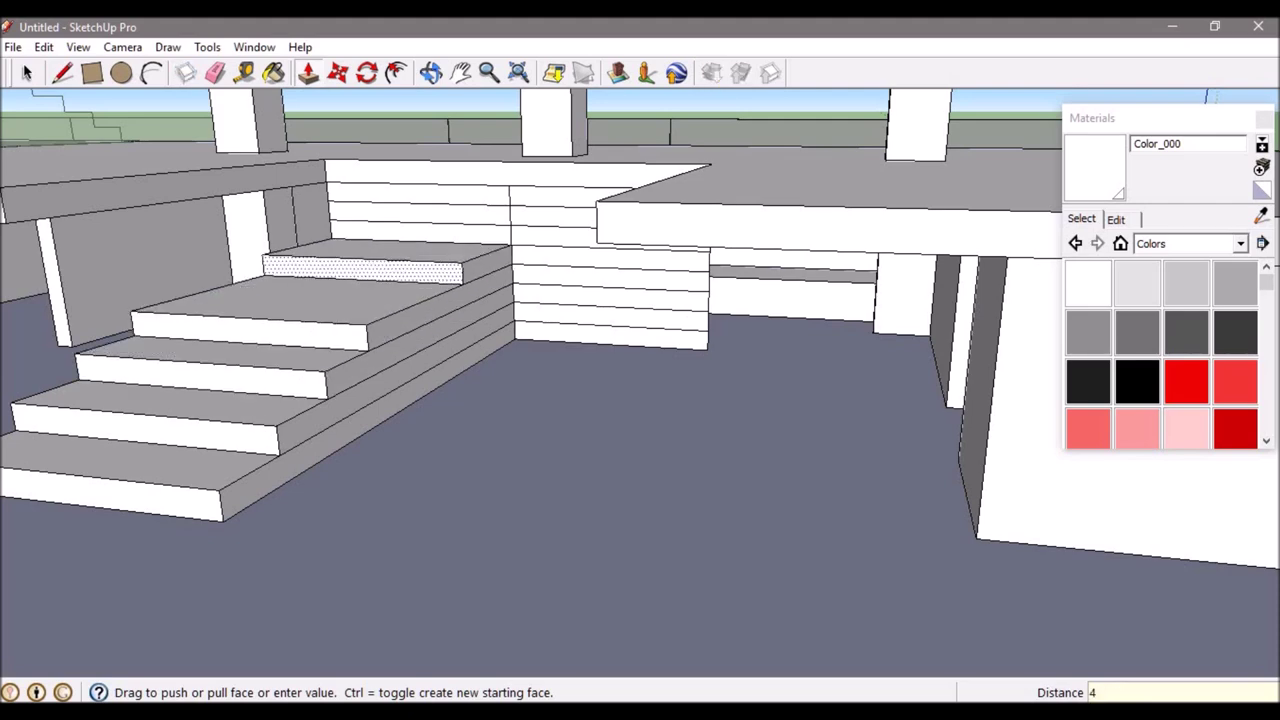
pyautogui.moveTo(600, 420); pyautogui.dragTo(640, 420, button='middle')
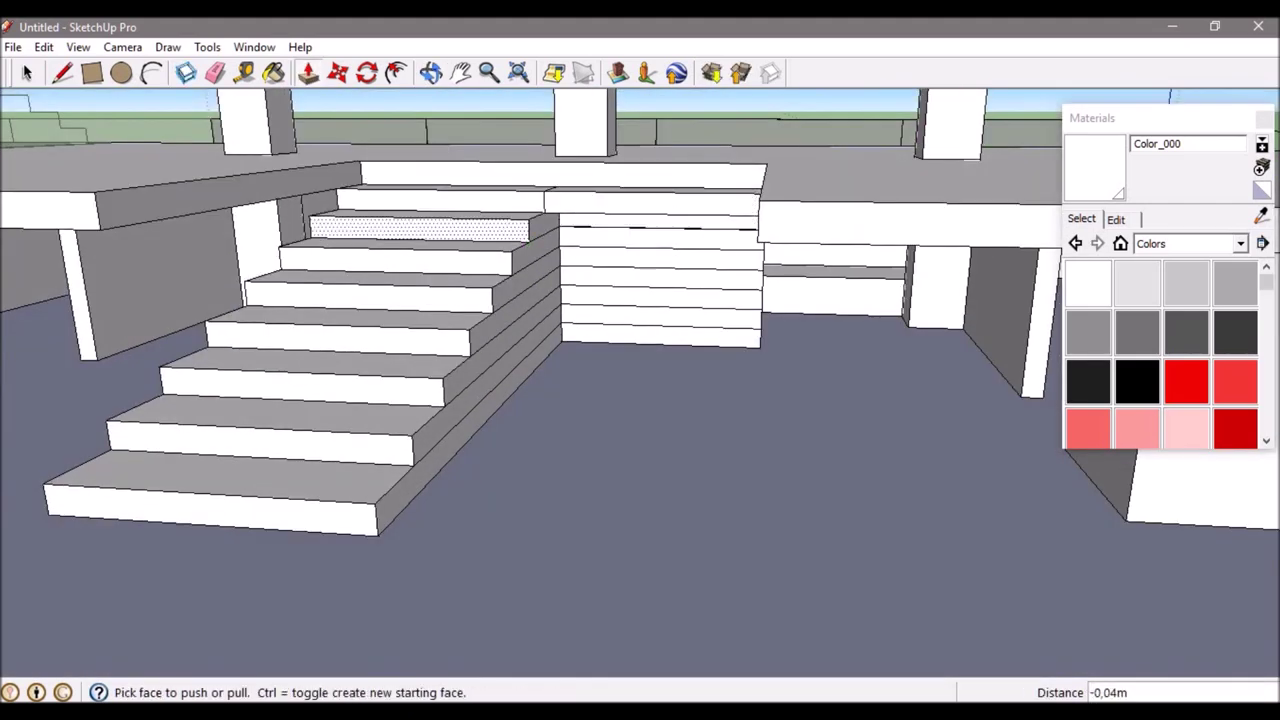
pyautogui.write('7')
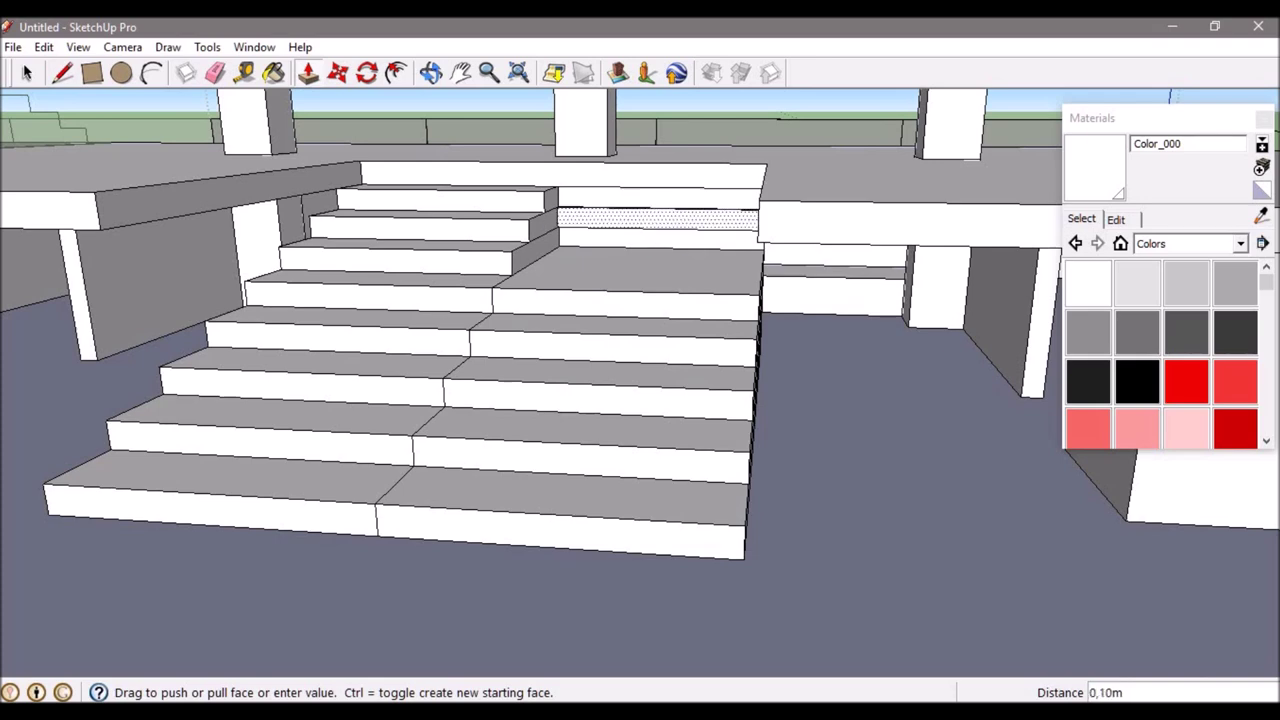
pyautogui.write('e')
pyautogui.moveTo(640, 400); pyautogui.dragTo(500, 380, button='middle')
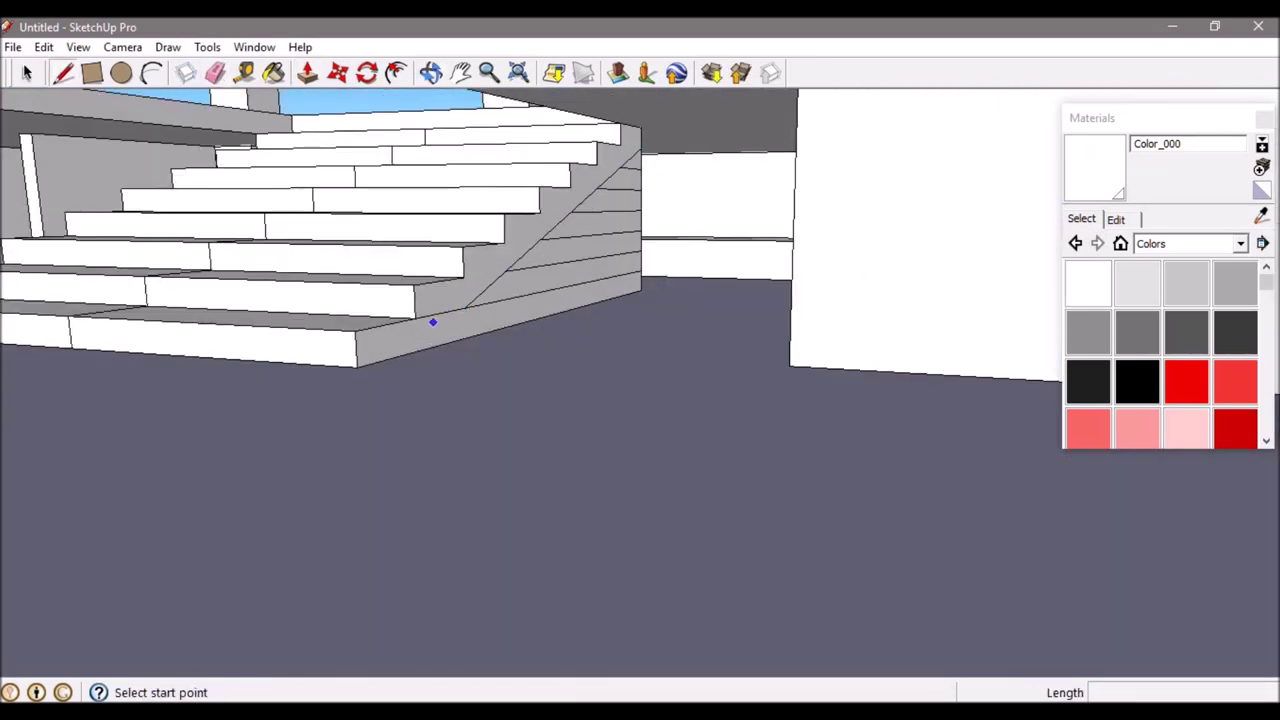
# Push the side faces under the stairs inward to form the flanking walls.
pyautogui.press('p')
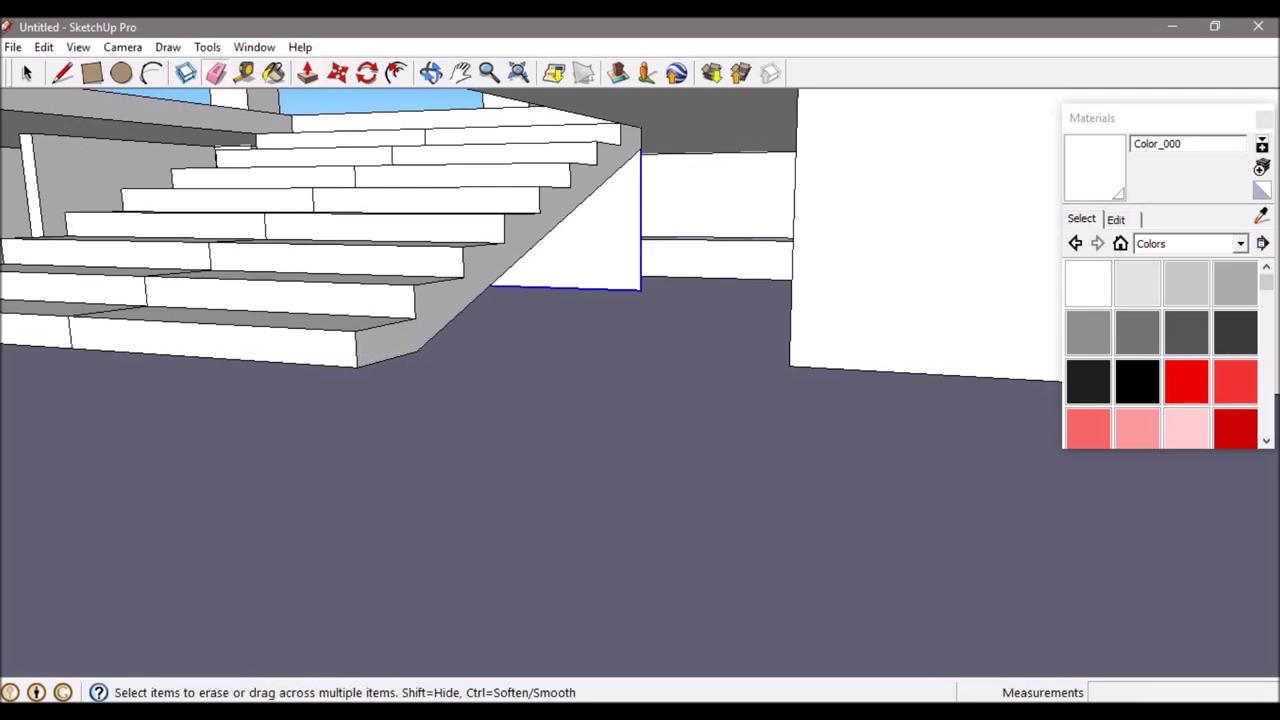
pyautogui.moveTo(640, 400); pyautogui.dragTo(500, 400, button='middle')
pyautogui.scroll(-5, 640, 400)
pyautogui.scroll(5, 640, 400)
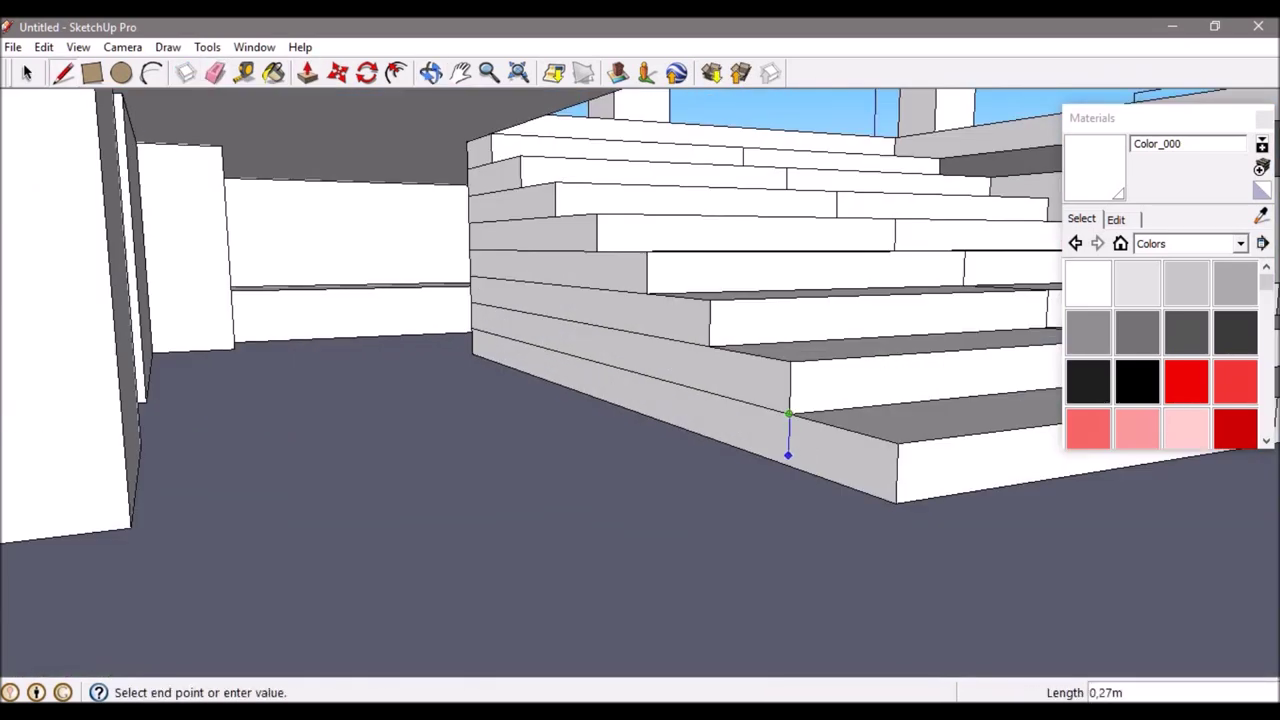
pyautogui.press('p')
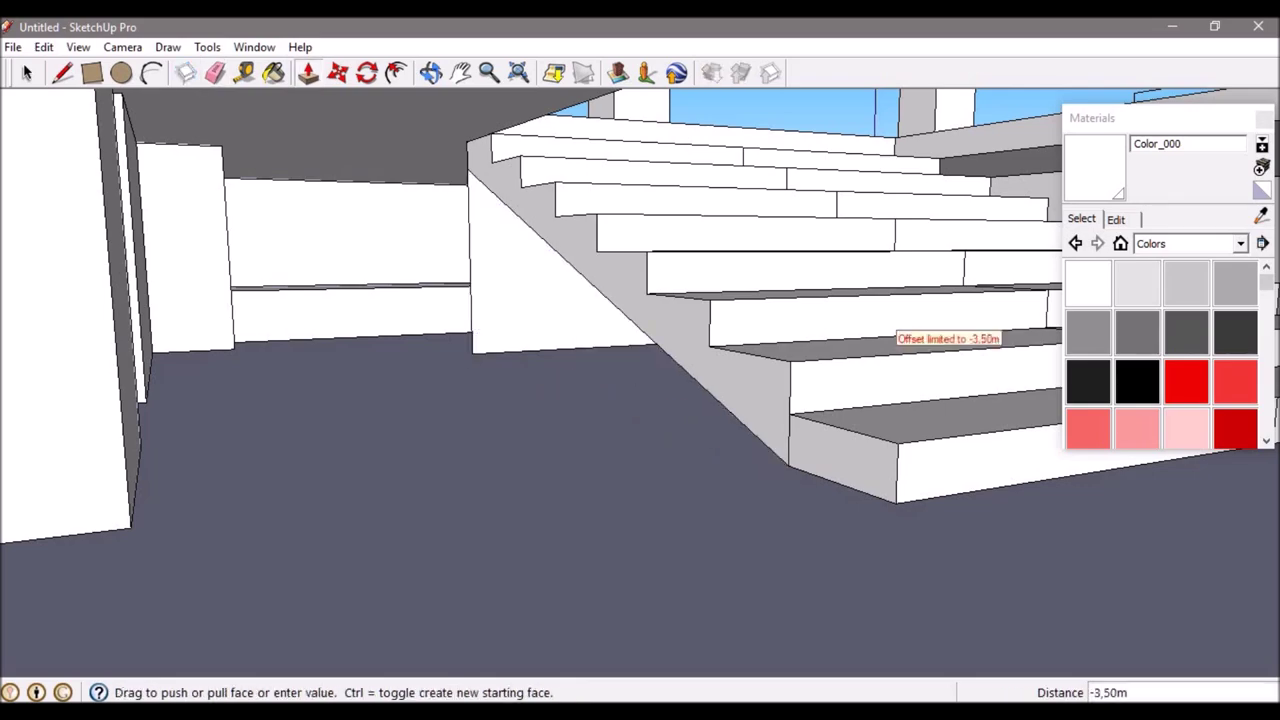
# Draw a rectangle on the face beside the stairs near the platform.
pyautogui.moveTo(640, 400)
pyautogui.mouseDown(button='middle')
pyautogui.moveTo(480, 400)
pyautogui.moveTo(217, 190)
pyautogui.mouseUp(button='middle')
pyautogui.click(217, 190)
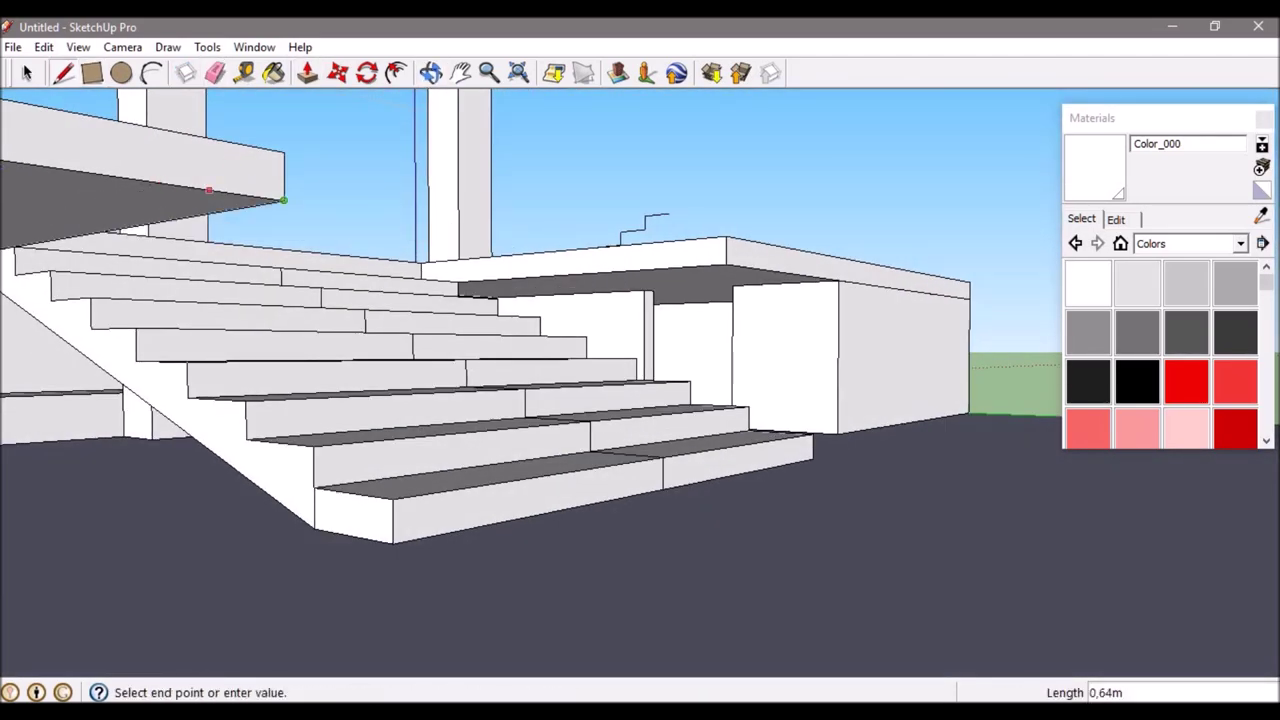
pyautogui.click(210, 211)
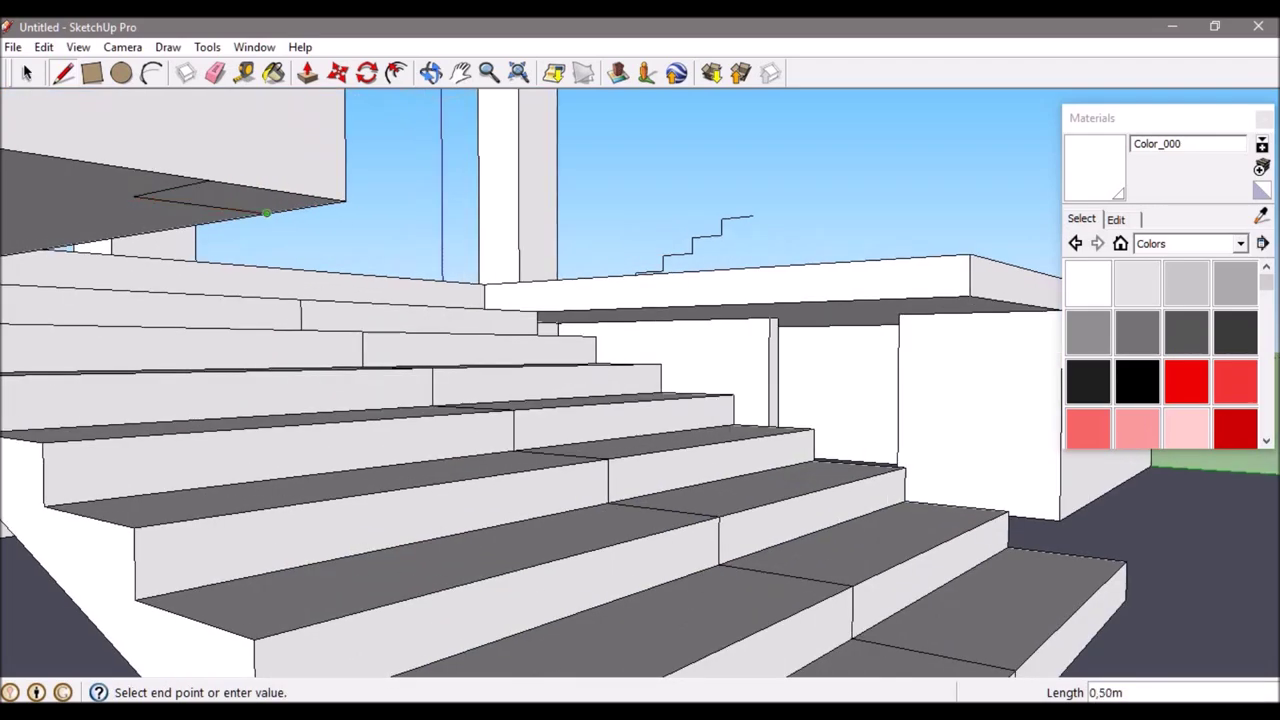
pyautogui.press('p')
pyautogui.moveTo(640, 400)
pyautogui.mouseDown(button='middle')
pyautogui.moveTo(540, 375)
pyautogui.moveTo(203, 208)
pyautogui.mouseUp(button='middle')
# Intersect the stair faces with the model and erase the leftover edges.
pyautogui.press('l')
pyautogui.scroll(3, 540, 400)
pyautogui.press('p')
pyautogui.rightClick(203, 208)
pyautogui.click(446, 327)
pyautogui.moveTo(446, 327); pyautogui.dragTo(480, 260, button='middle')
pyautogui.press('e')
pyautogui.moveTo(640, 400)
pyautogui.mouseDown(button='middle')
pyautogui.moveTo(620, 380)
pyautogui.moveTo(640, 360)
pyautogui.moveTo(700, 380)
pyautogui.mouseUp(button='middle')
pyautogui.scroll(-3, 620, 380)
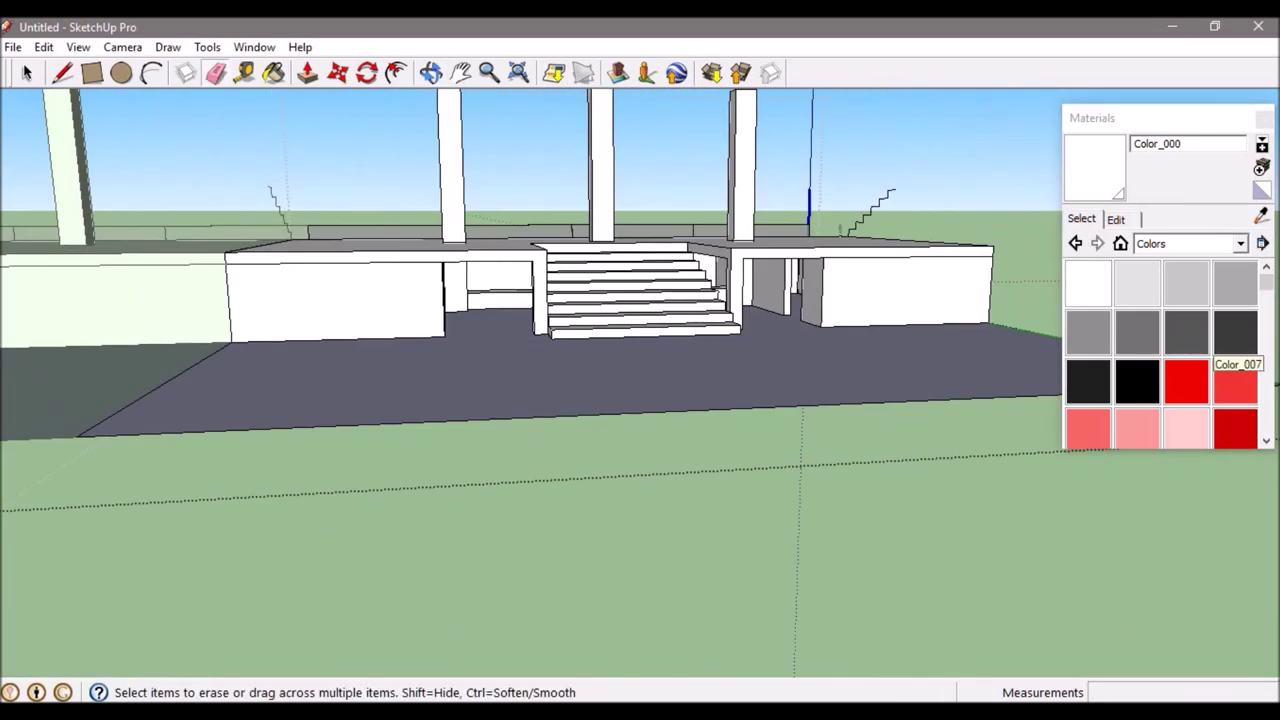
# Browse the Metal and Stone collections, then select Asphalt and Concrete materials.
pyautogui.click(1240, 243)
pyautogui.click(1160, 363)
pyautogui.click(1240, 243)
pyautogui.click(1160, 428)
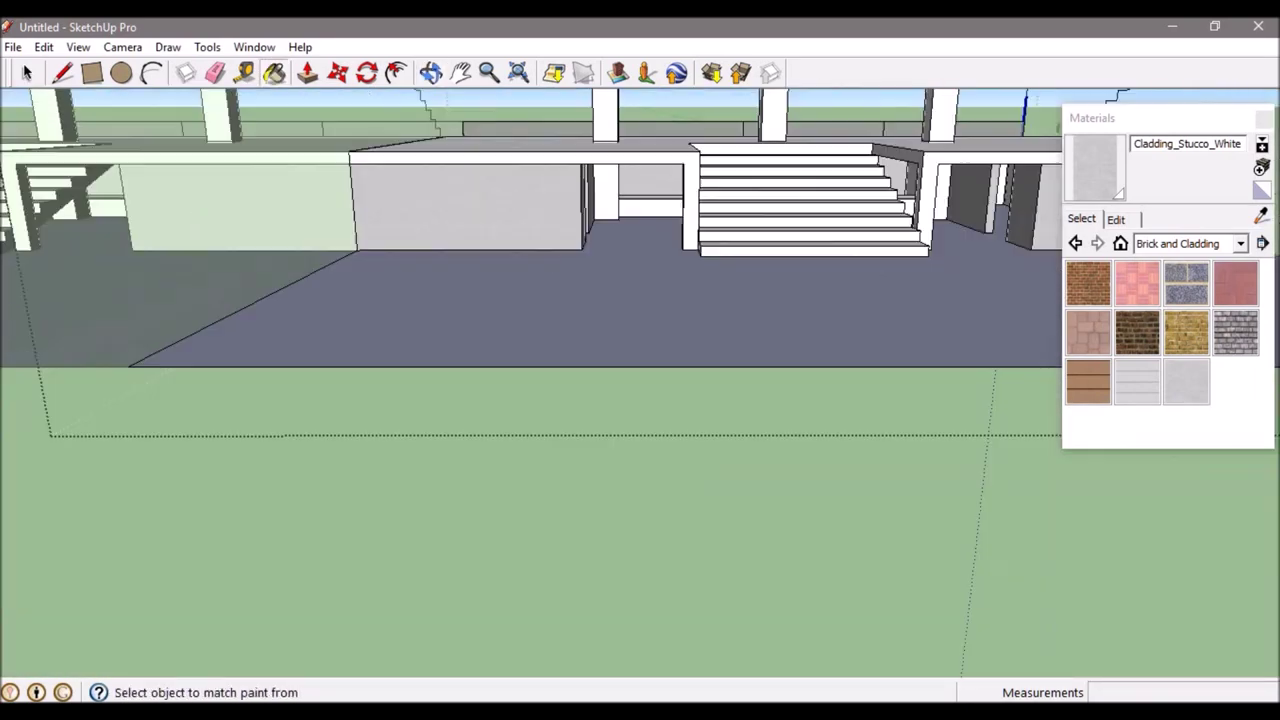
pyautogui.click(1240, 243)
pyautogui.click(1180, 291)
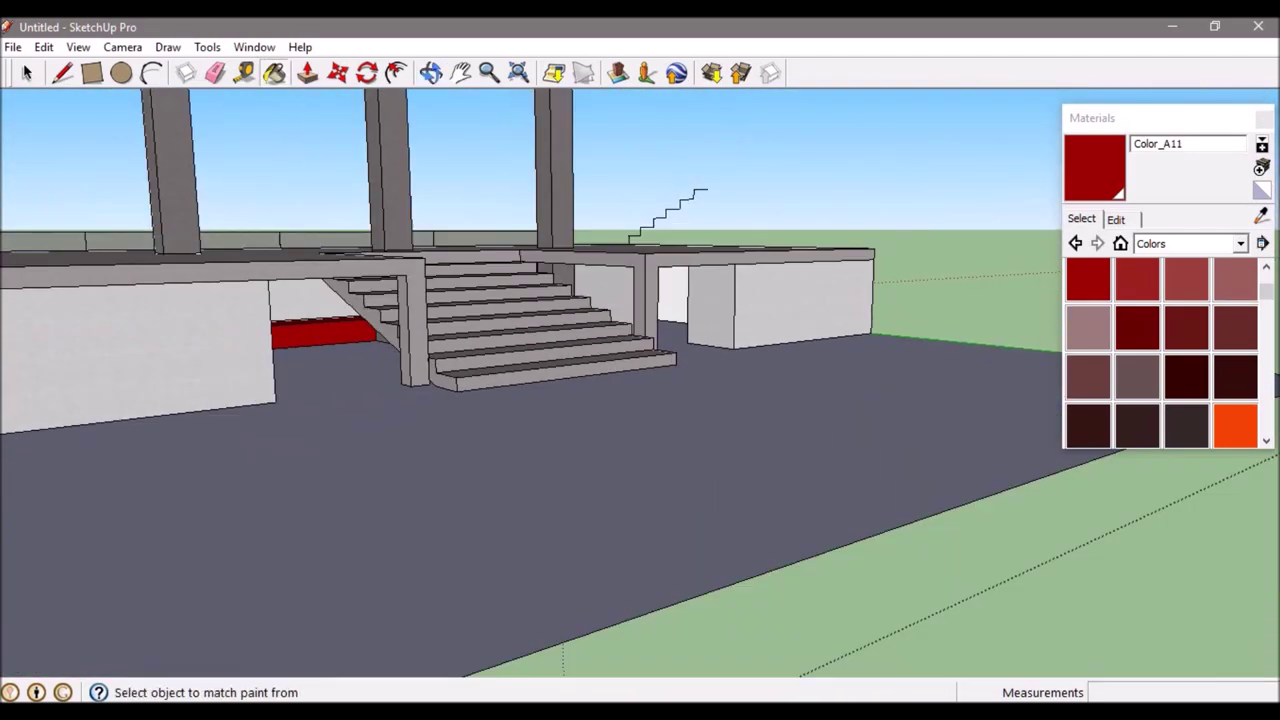
pyautogui.moveTo(640, 450); pyautogui.dragTo(640, 300, button='middle')
# Draw line edges on the slab top, from the stair opening to the slab's front edge.
pyautogui.scroll(3, 640, 380)
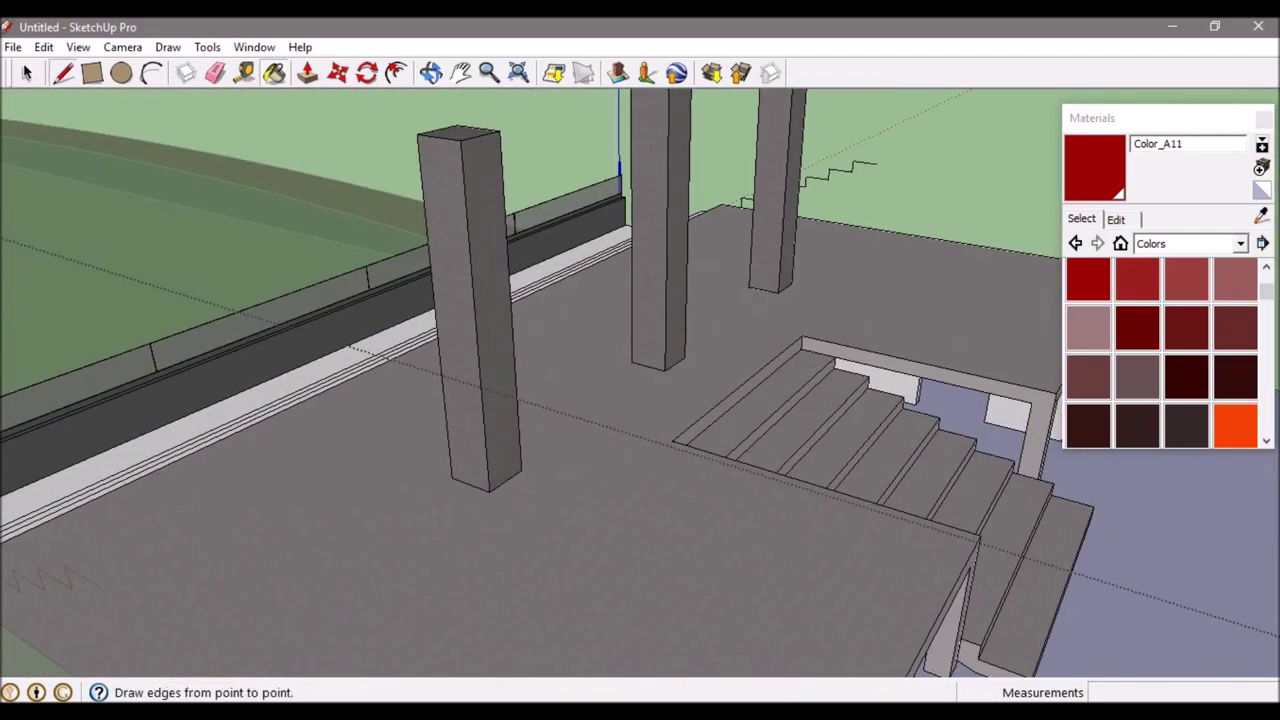
pyautogui.press('l')
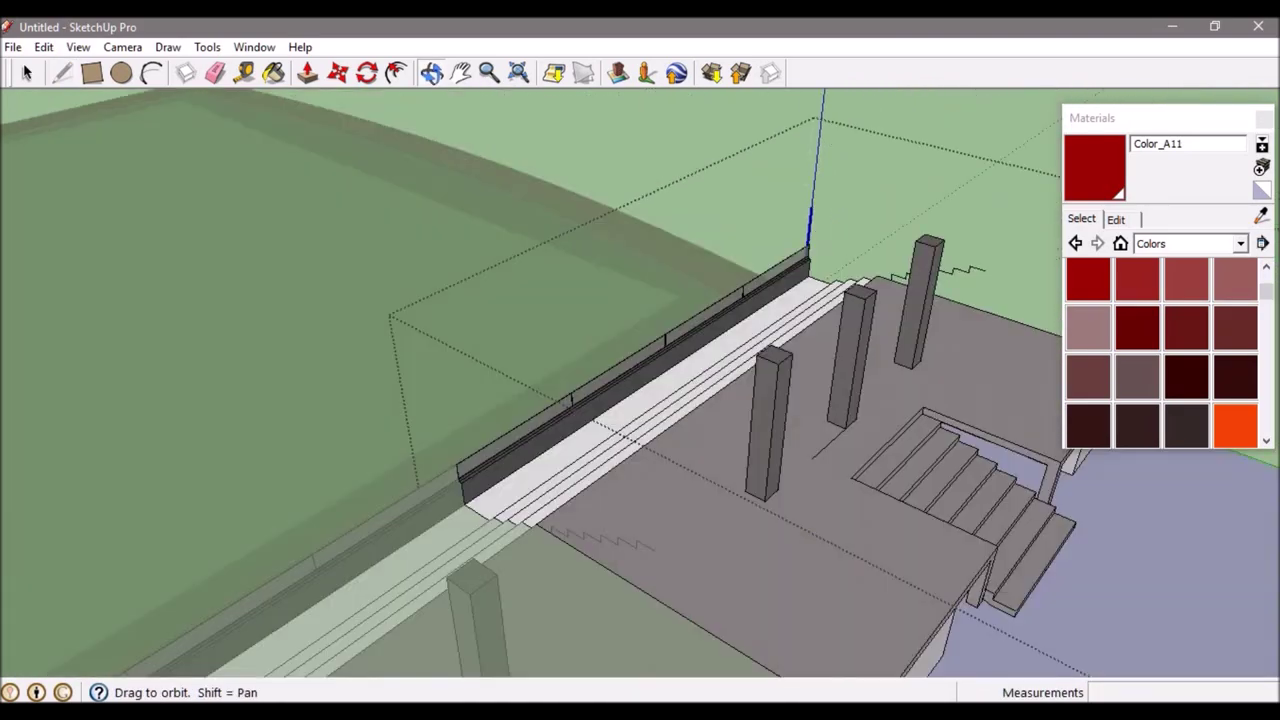
pyautogui.moveTo(549, 412); pyautogui.dragTo(911, 358, button='middle')
pyautogui.click(911, 358)
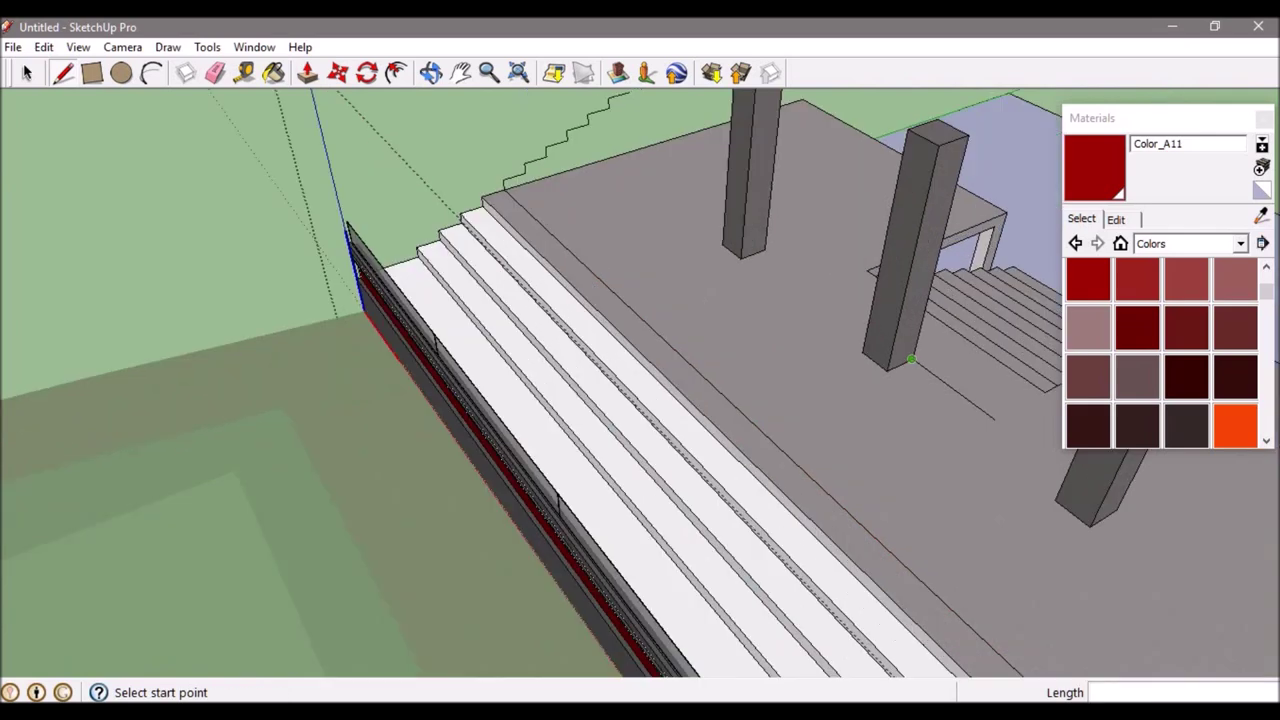
pyautogui.moveTo(990, 430)
pyautogui.mouseDown(button='middle')
pyautogui.moveTo(620, 160)
pyautogui.moveTo(623, 176)
pyautogui.mouseUp(button='middle')
pyautogui.click(786, 149)
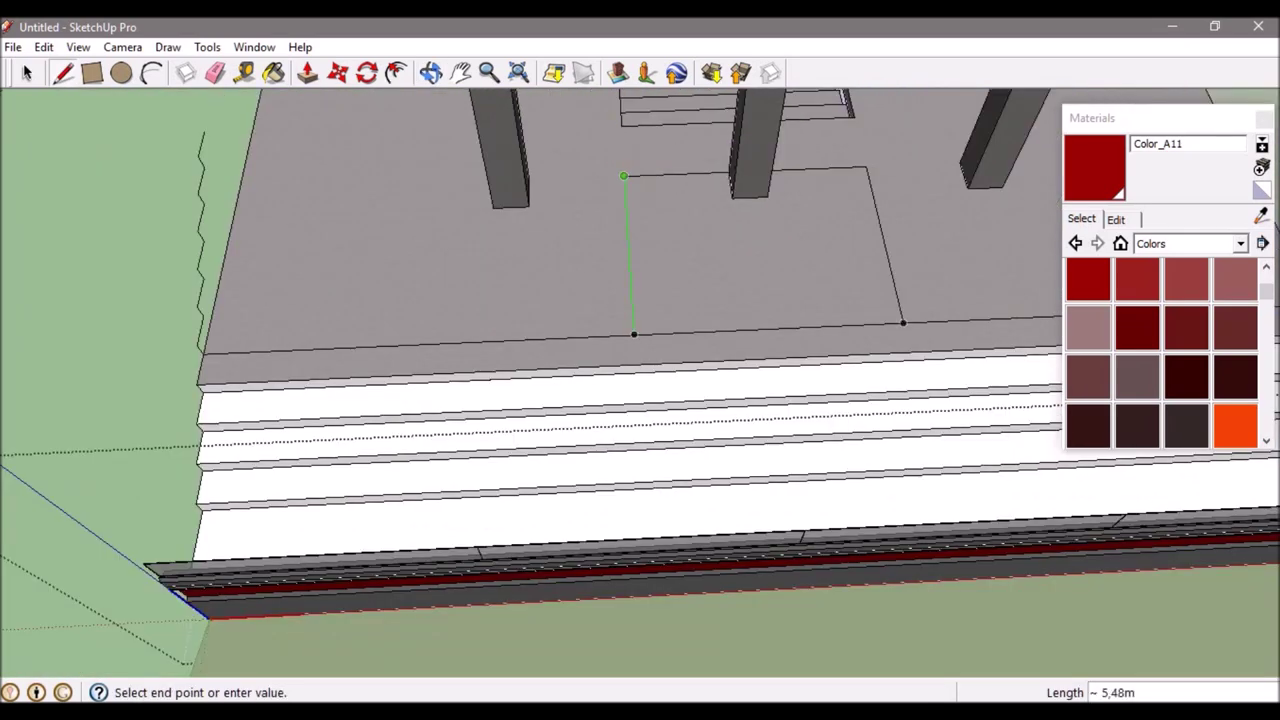
pyautogui.scroll(3, 667, 216)
pyautogui.click(573, 349)
pyautogui.scroll(-3, 836, 388)
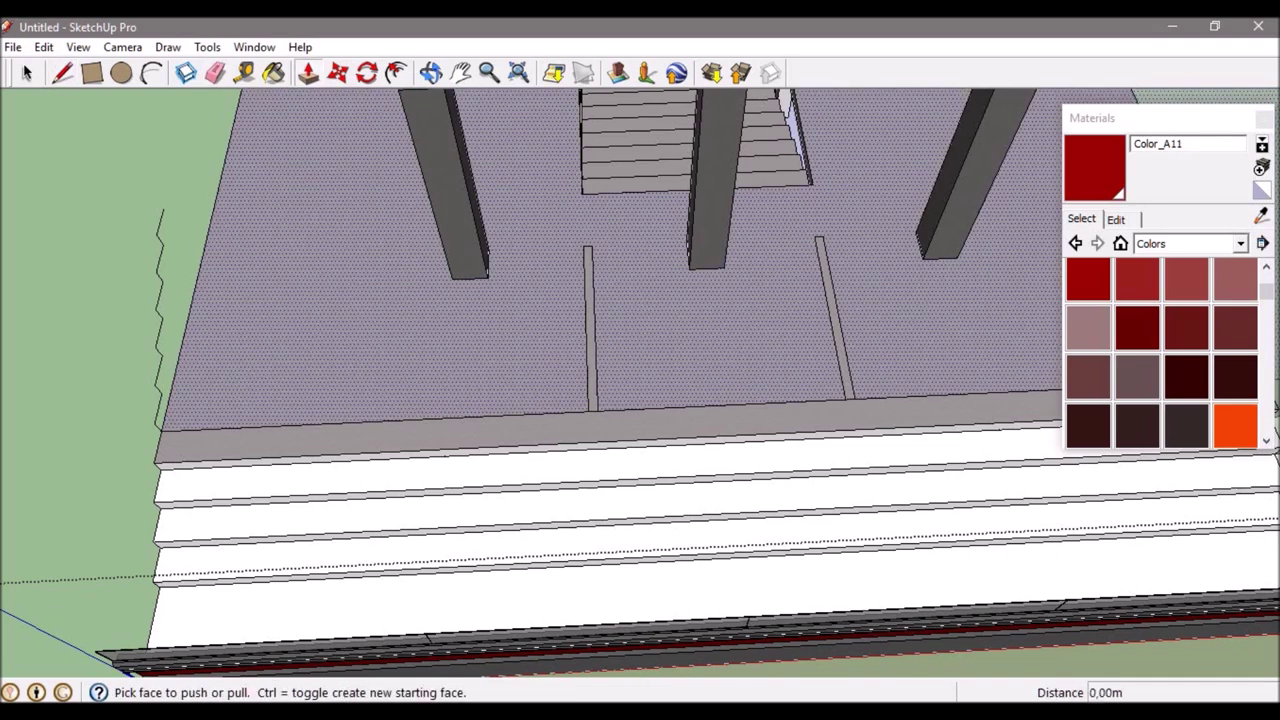
# Raise the floor strips into 2,30m walls, extrude the slab edge, and erase stray edges.
pyautogui.click(589, 330)
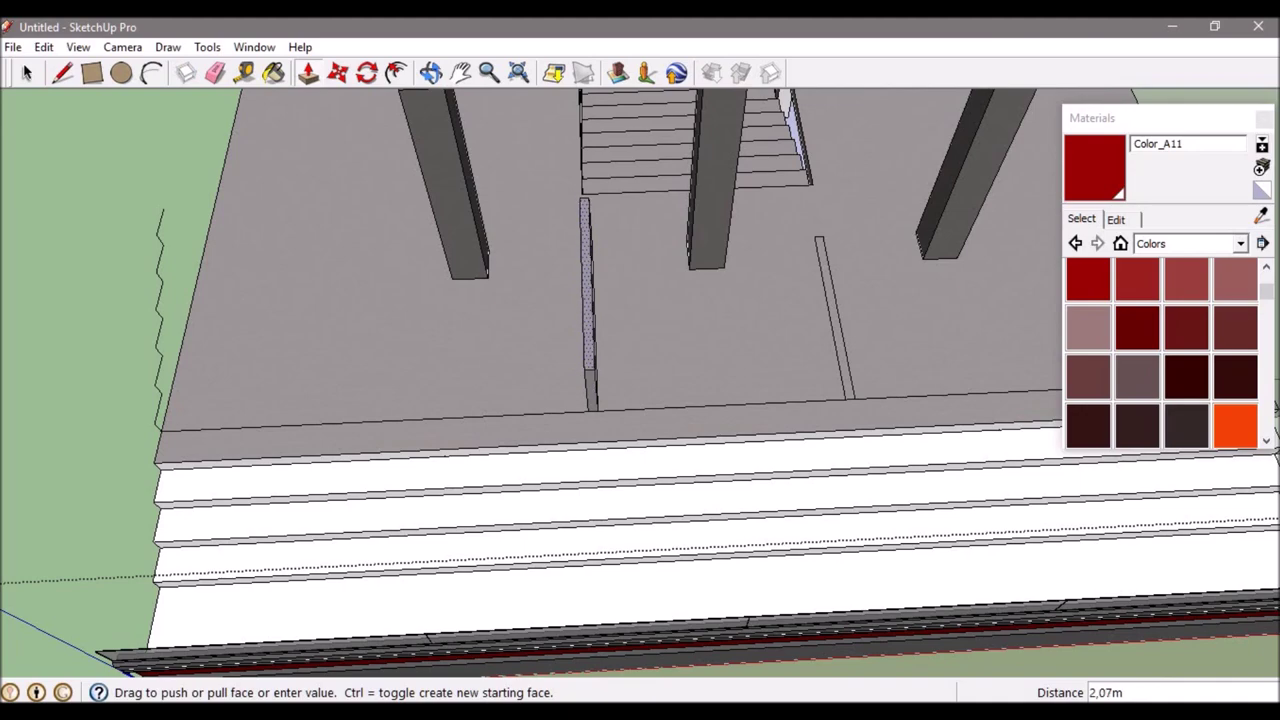
pyautogui.press('Return')
pyautogui.moveTo(760, 420)
pyautogui.mouseDown(button='middle')
pyautogui.moveTo(785, 330)
pyautogui.moveTo(640, 300)
pyautogui.mouseUp(button='middle')
pyautogui.click(610, 230)
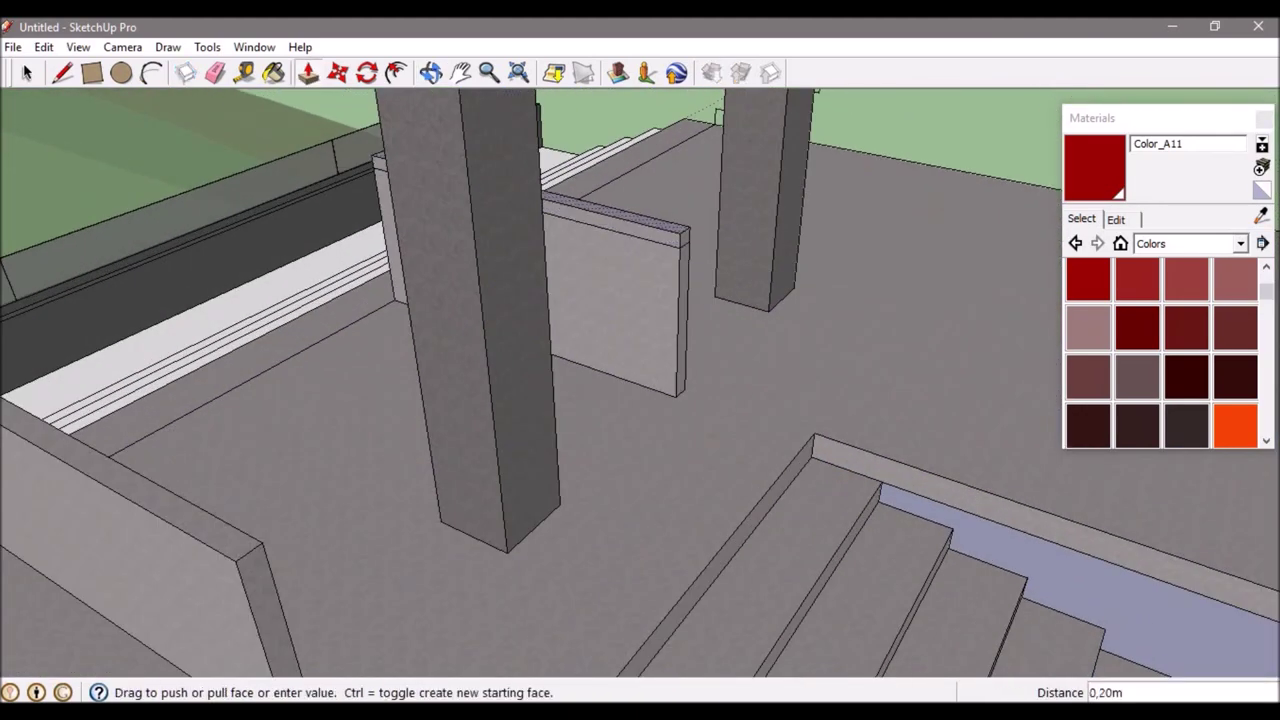
pyautogui.moveTo(640, 400)
pyautogui.mouseDown(button='middle')
pyautogui.moveTo(560, 380)
pyautogui.moveTo(458, 425)
pyautogui.mouseUp(button='middle')
pyautogui.press('e')
pyautogui.scroll(5, 458, 425)
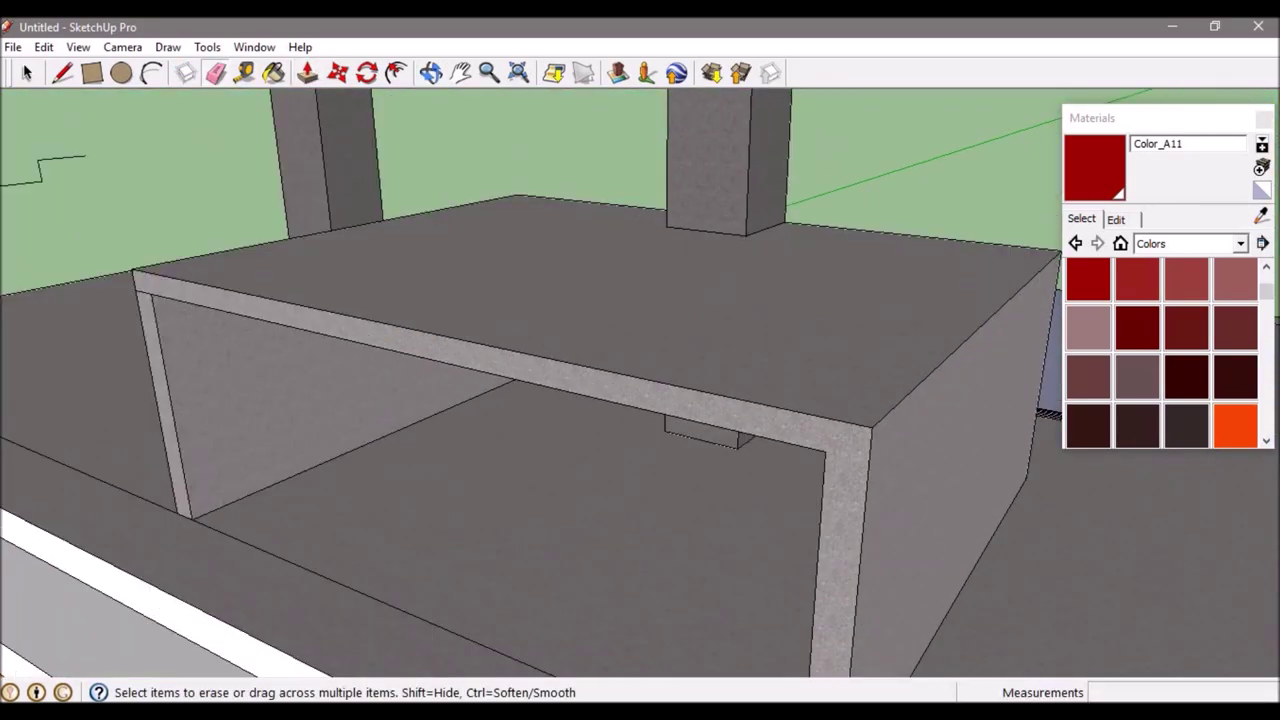
pyautogui.scroll(-3, 1160, 350)
# Paint the box's front frame with the orange Color_C02 material.
pyautogui.click(1137, 340)
pyautogui.click(834, 430)
pyautogui.moveTo(834, 430); pyautogui.dragTo(560, 400, button='middle')
pyautogui.scroll(5, 640, 400)
pyautogui.scroll(-8, 640, 400)
pyautogui.scroll(4, 640, 400)
pyautogui.moveTo(640, 400); pyautogui.dragTo(704, 432, button='middle')
# Draw a horizontal line across the white wall panel at the orange-framed box, below the roof beam.
pyautogui.press('l')
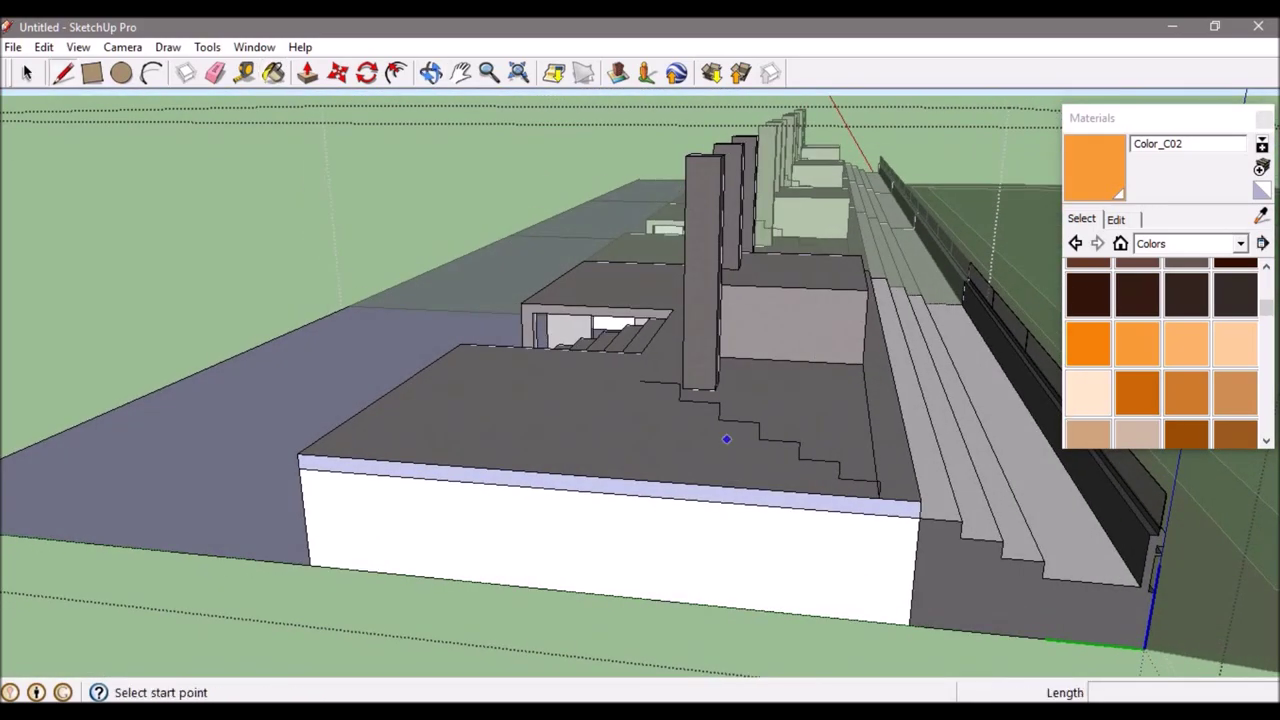
pyautogui.press('p')
pyautogui.scroll(5, 640, 400)
pyautogui.moveTo(640, 400); pyautogui.dragTo(700, 380, button='middle')
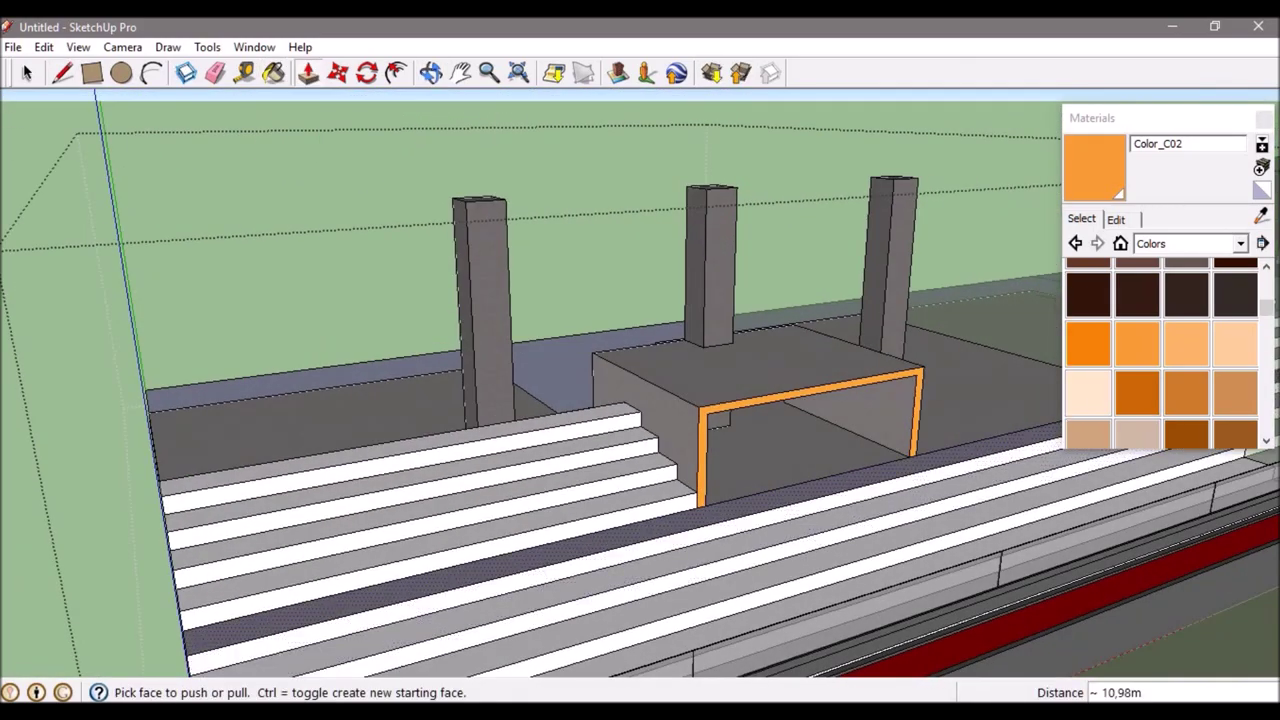
pyautogui.press('l')
pyautogui.scroll(3, 720, 418)
pyautogui.click(730, 386)
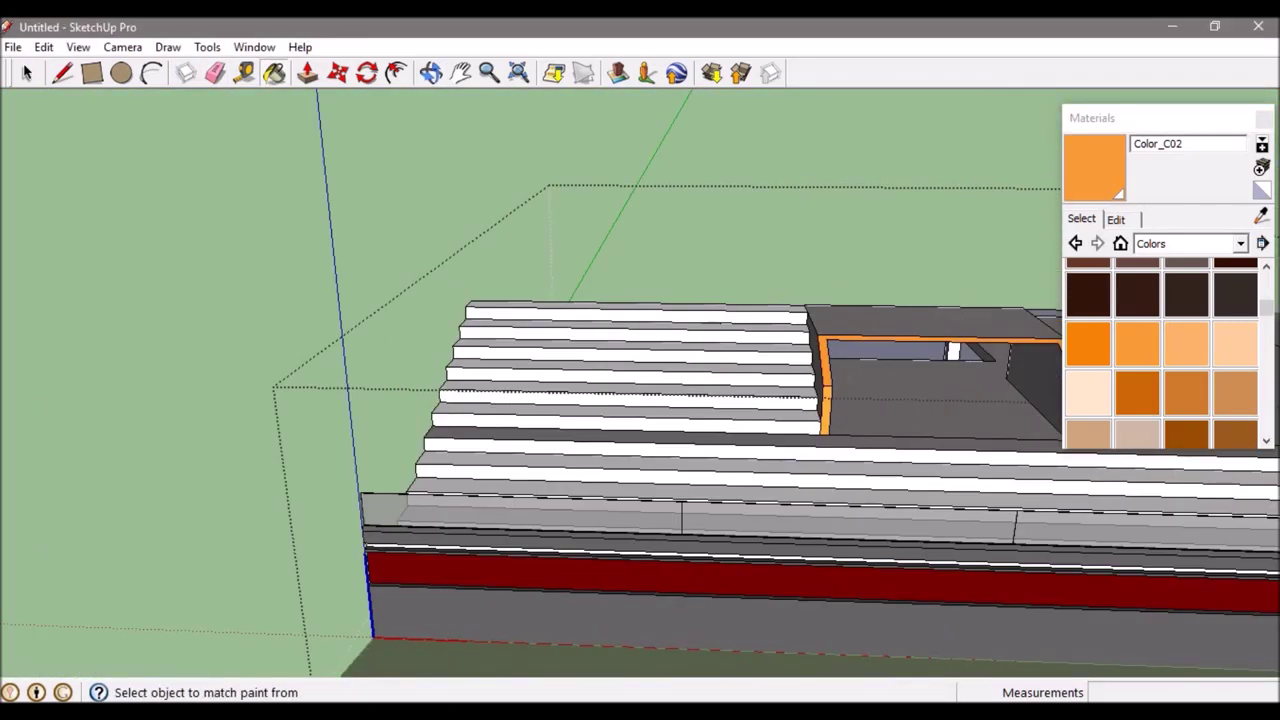
pyautogui.moveTo(640, 400); pyautogui.dragTo(560, 380, button='middle')
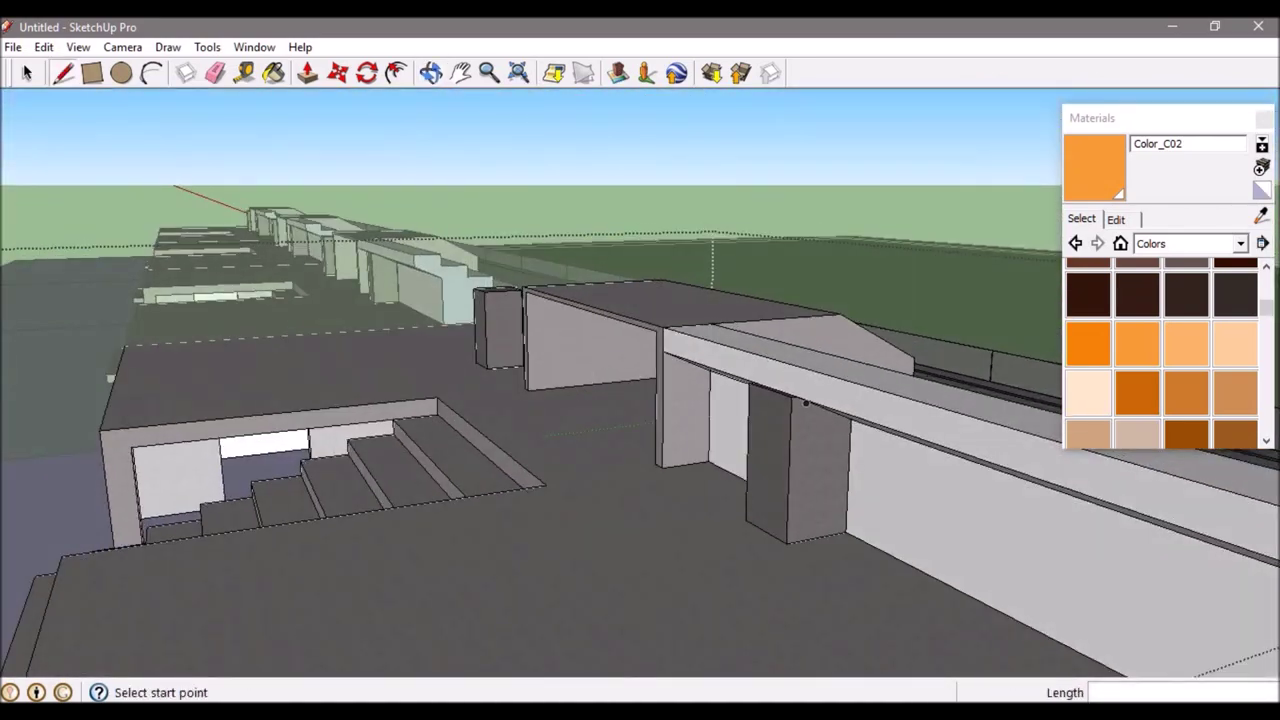
# Select the stepped side face of the seating and view it alongside the stairs.
pyautogui.press('space')
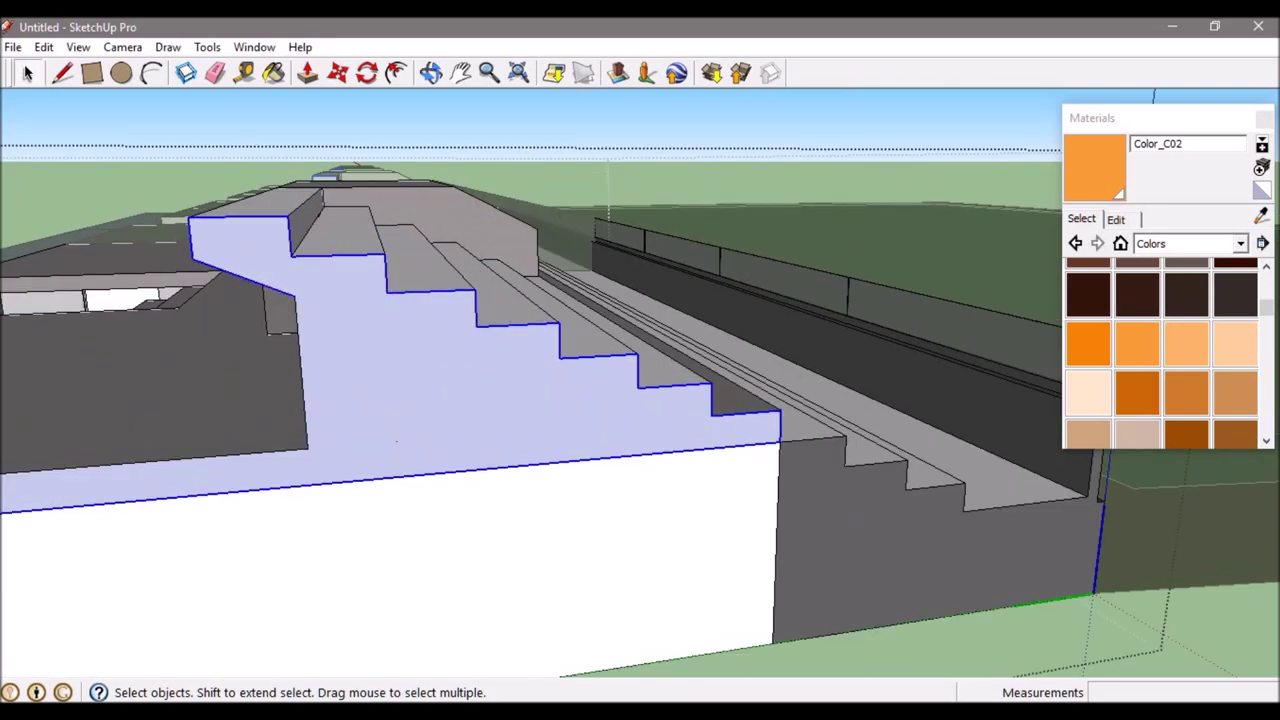
pyautogui.moveTo(396, 440); pyautogui.dragTo(428, 395, button='middle')
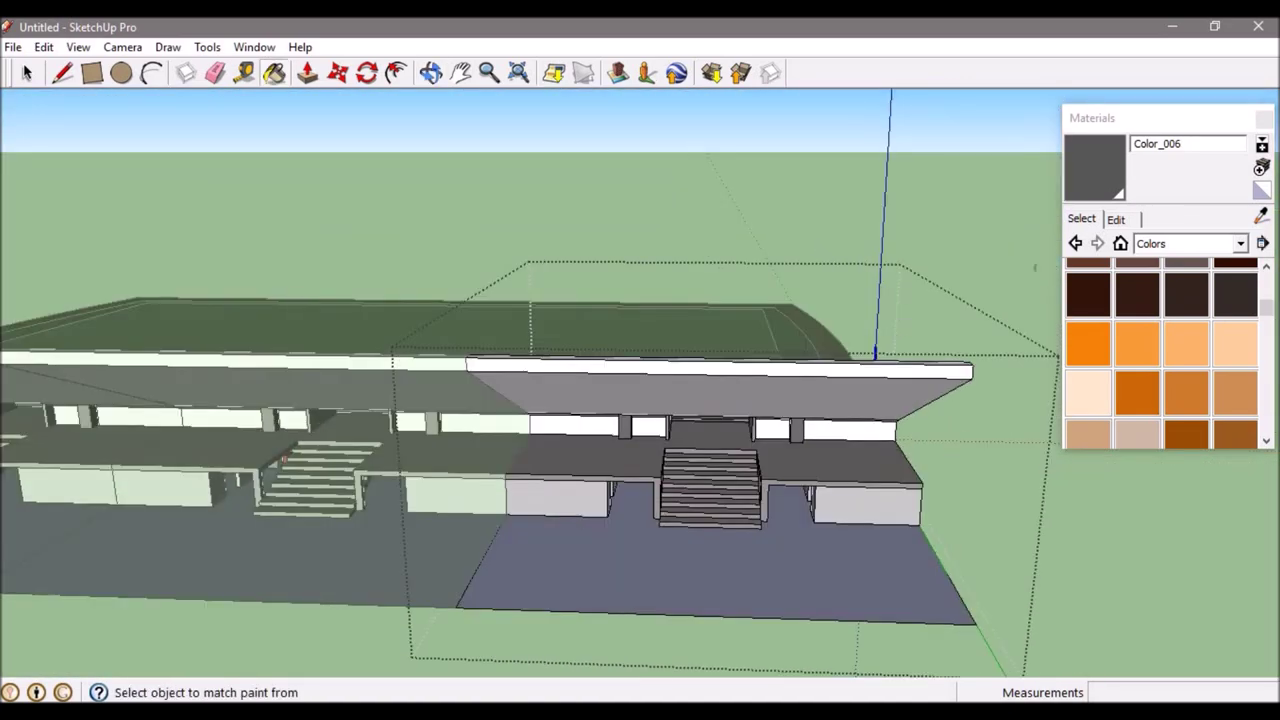
# Draw floor squares, zoom to extents, and raise a square into a tall column of about 15.25 m.
pyautogui.press('l')
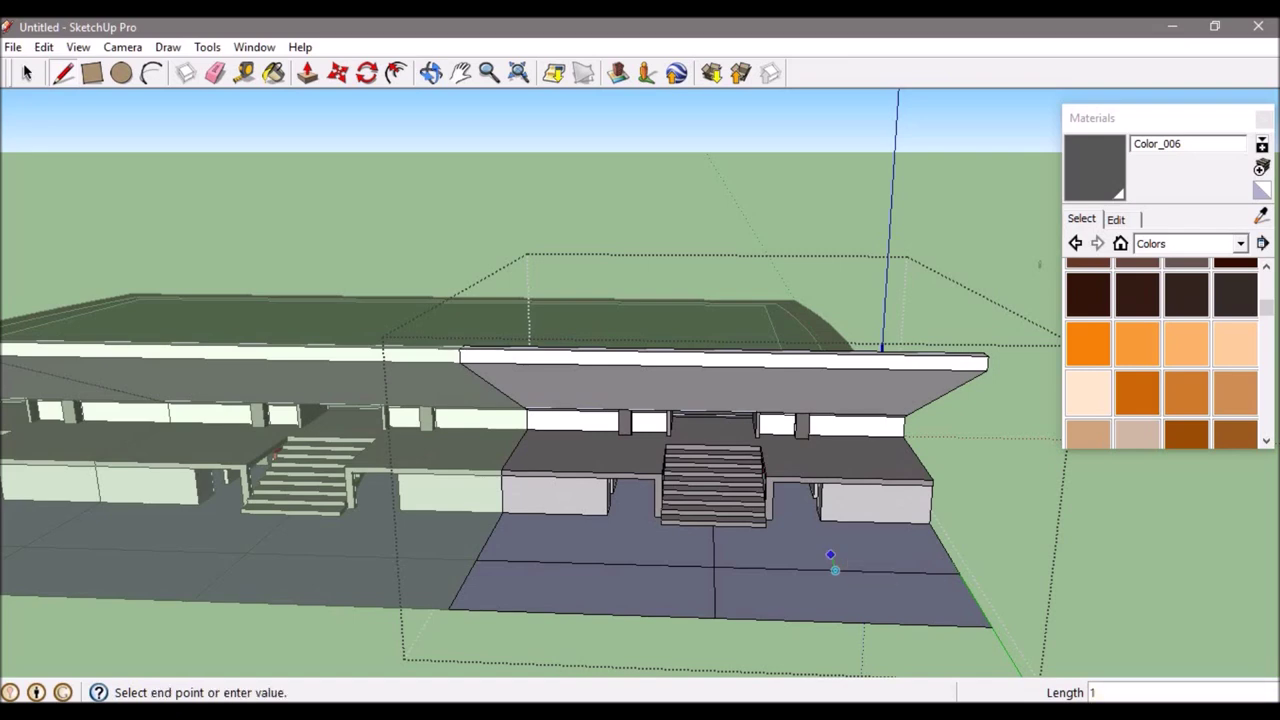
pyautogui.scroll(5, 835, 570)
pyautogui.scroll(3, 852, 586)
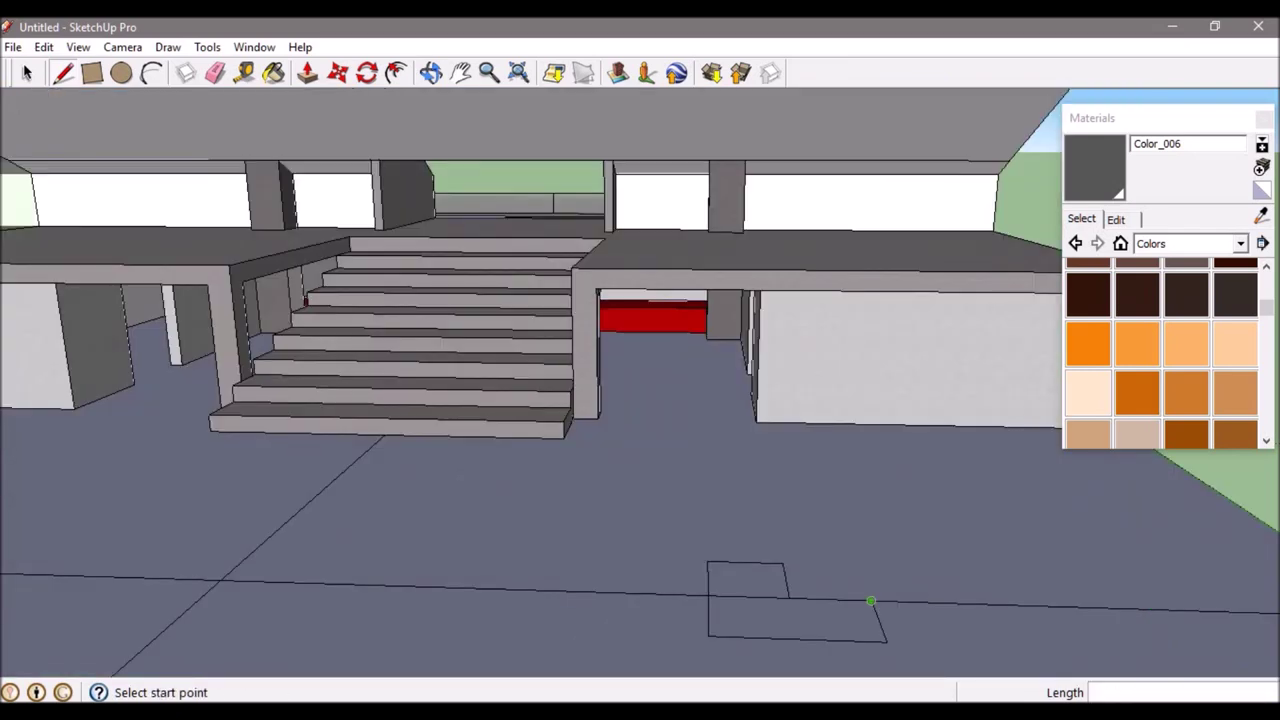
pyautogui.press('Escape')
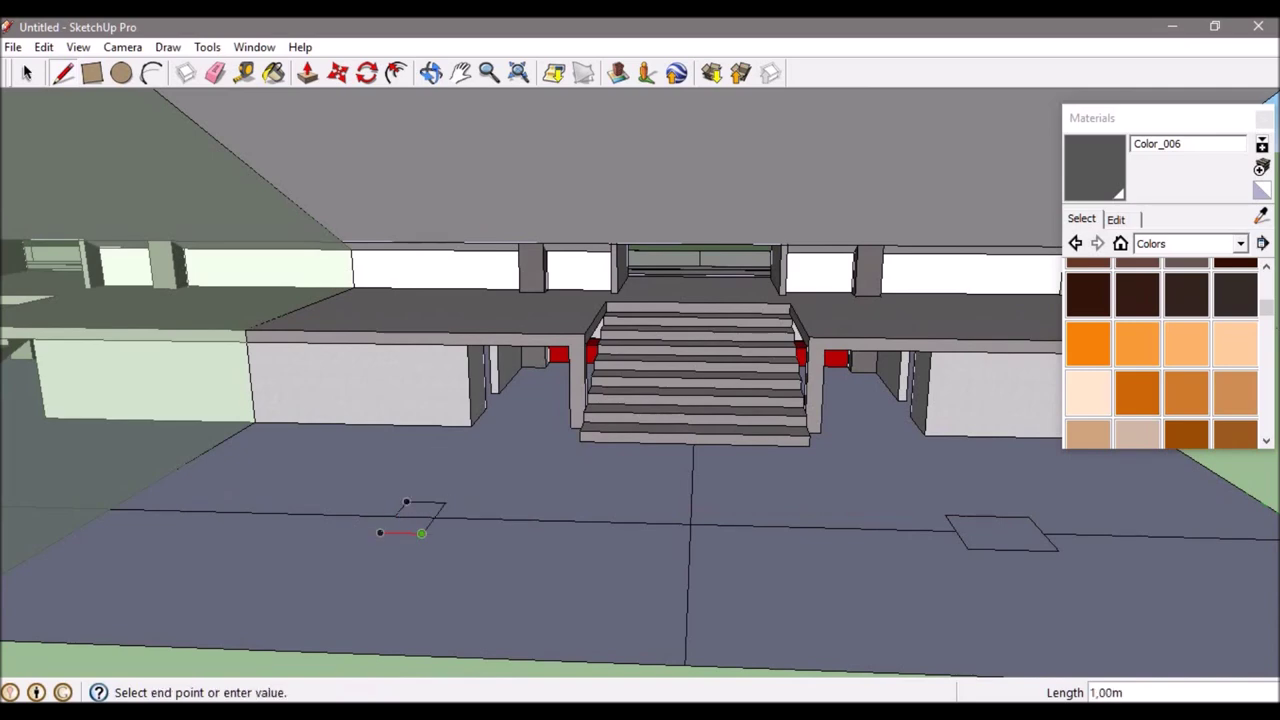
pyautogui.rightClick(390, 516)
pyautogui.click(460, 660)
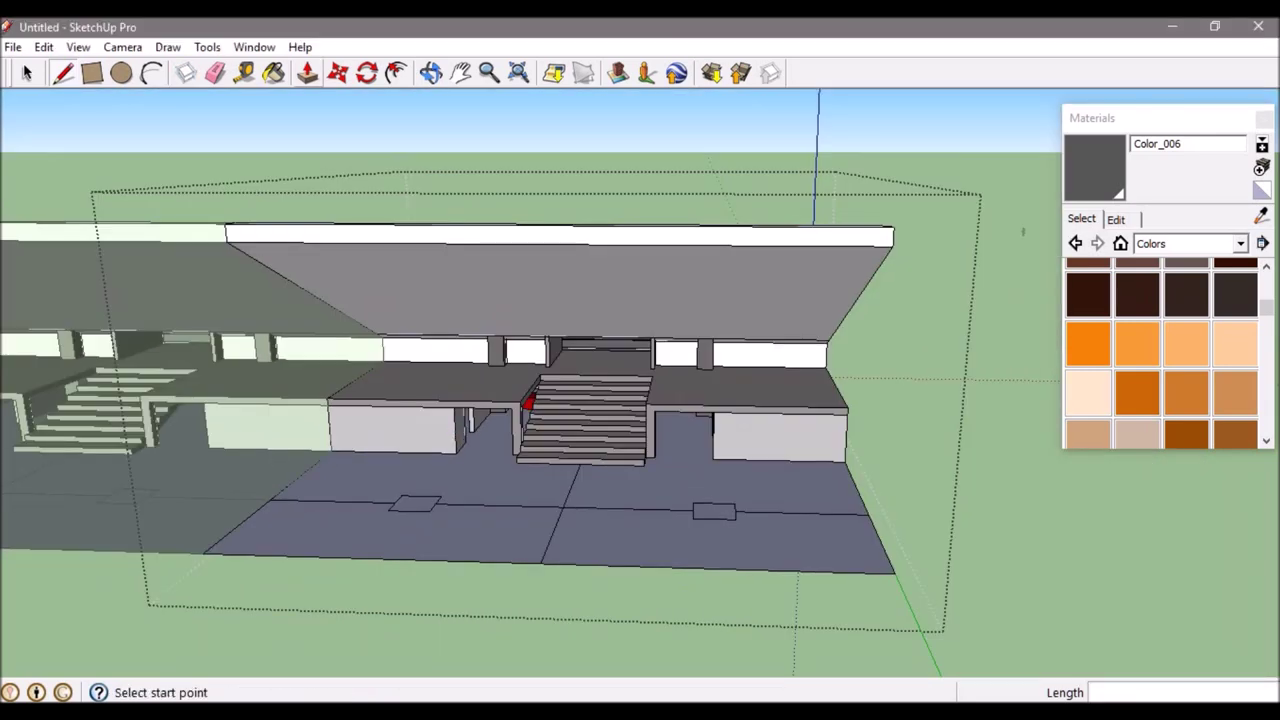
pyautogui.click(528, 402)
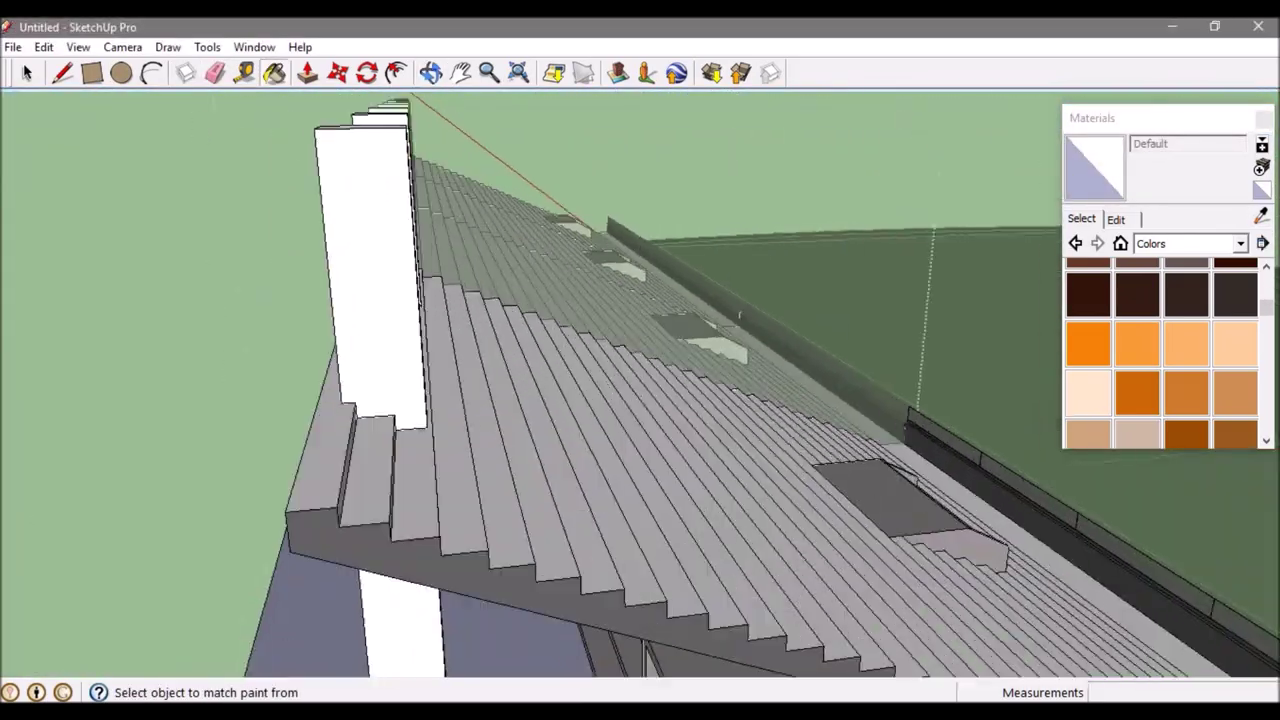
# Draw a line across the column face.
pyautogui.press('b')
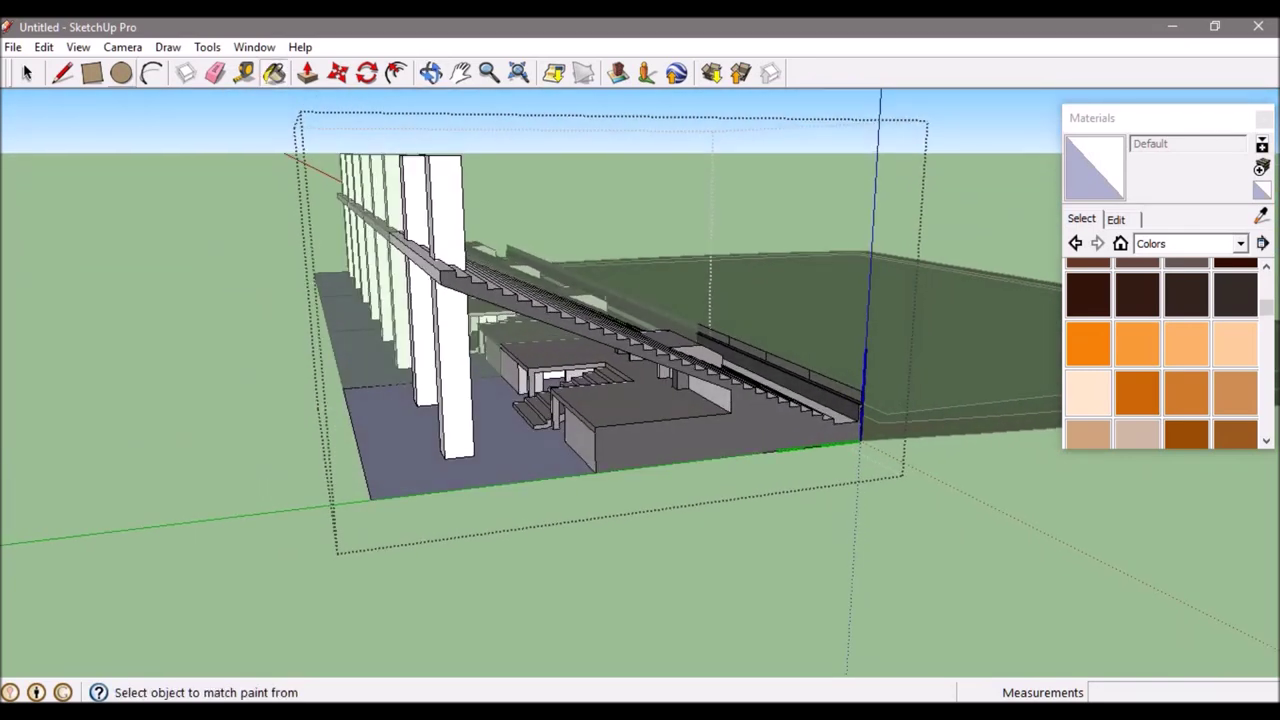
pyautogui.click(429, 197)
pyautogui.scroll(3, 429, 197)
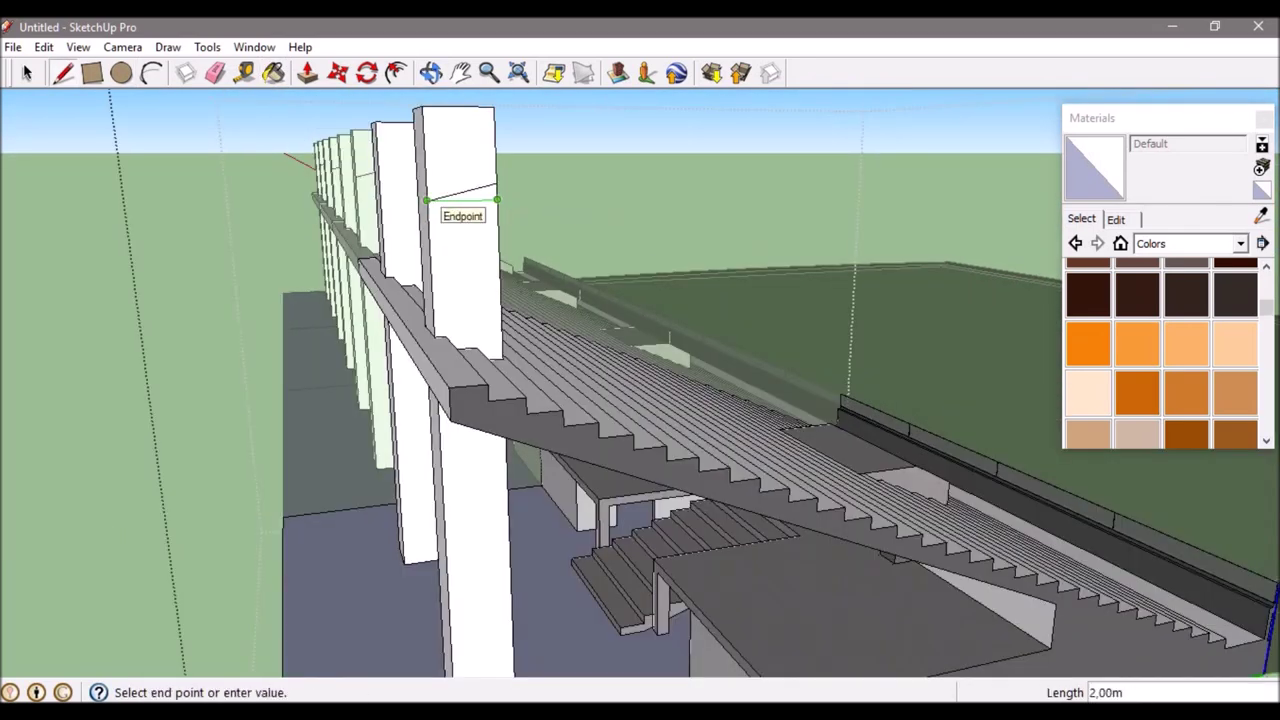
pyautogui.click(497, 199)
pyautogui.moveTo(497, 199); pyautogui.dragTo(394, 230, button='middle')
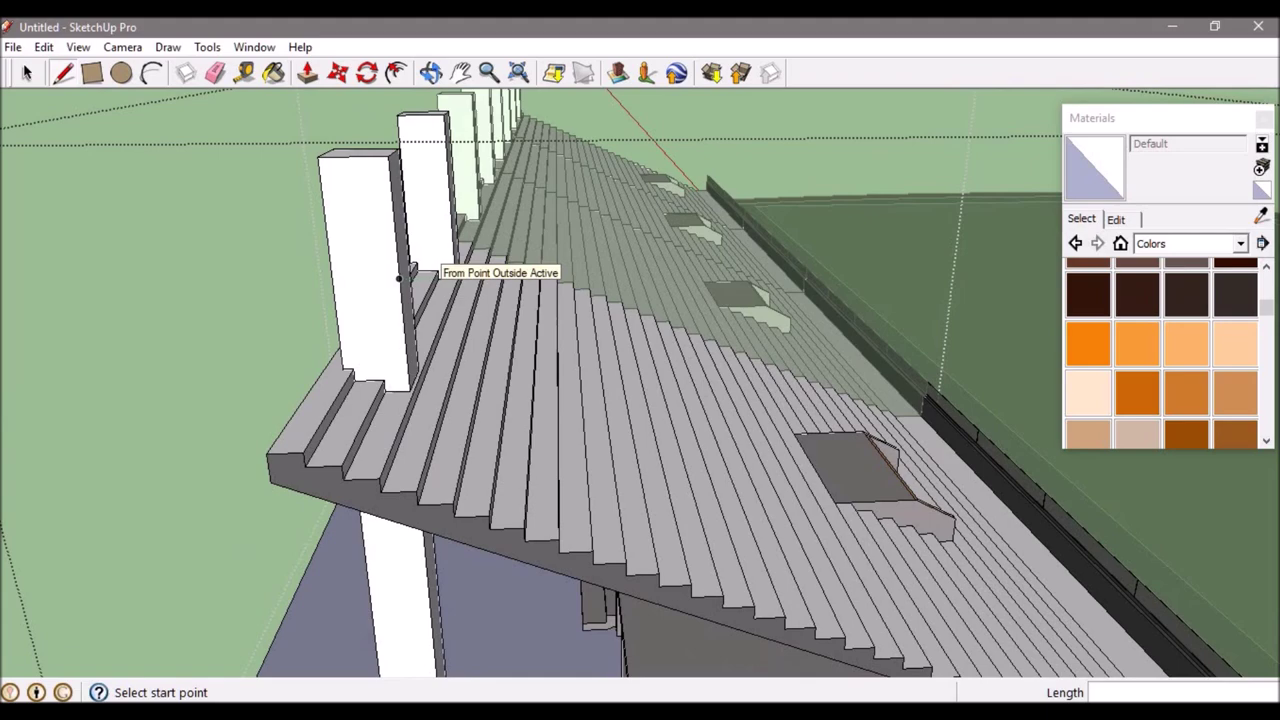
pyautogui.moveTo(398, 278)
pyautogui.mouseDown(button='middle')
pyautogui.moveTo(520, 300)
pyautogui.moveTo(680, 390)
pyautogui.moveTo(560, 330)
pyautogui.mouseUp(button='middle')
pyautogui.scroll(-5, 520, 300)
pyautogui.scroll(5, 704, 402)
# Draw a line along the landing edge and paint that strip red with Color_A11.
pyautogui.press('space')
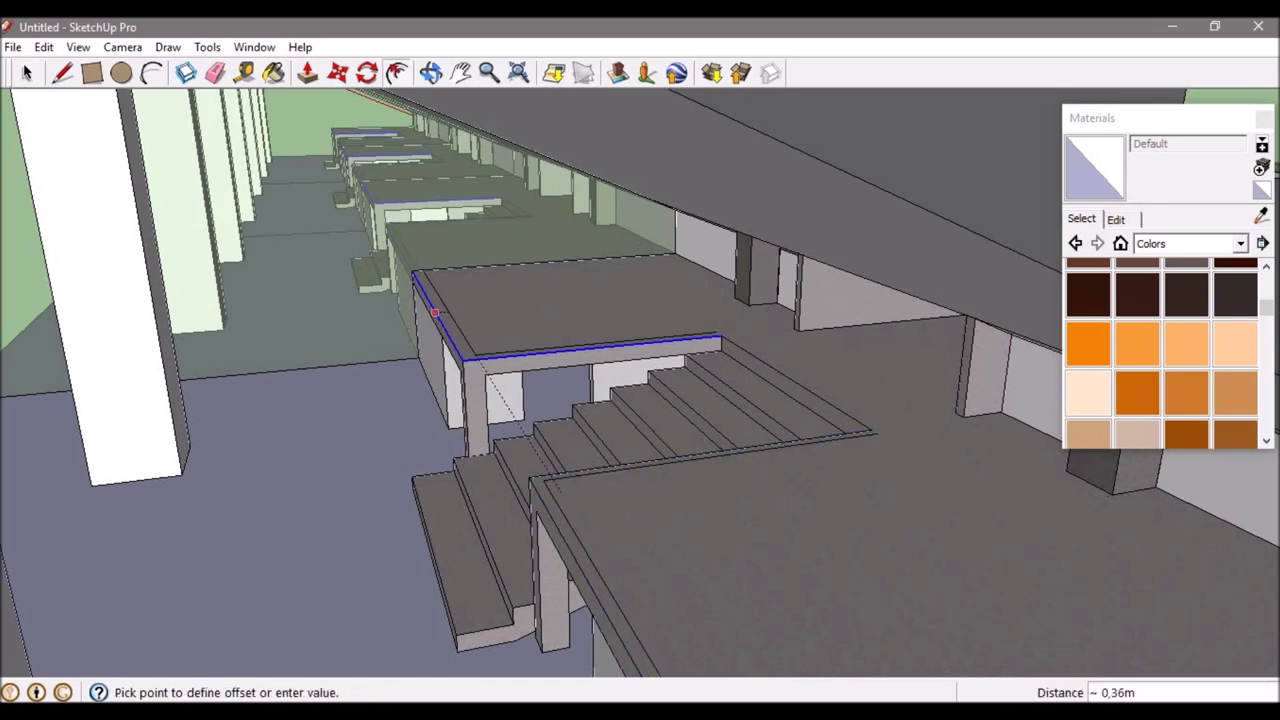
pyautogui.moveTo(435, 313); pyautogui.dragTo(757, 349, button='middle')
pyautogui.press('l')
pyautogui.scroll(-2, 757, 349)
pyautogui.click(935, 447)
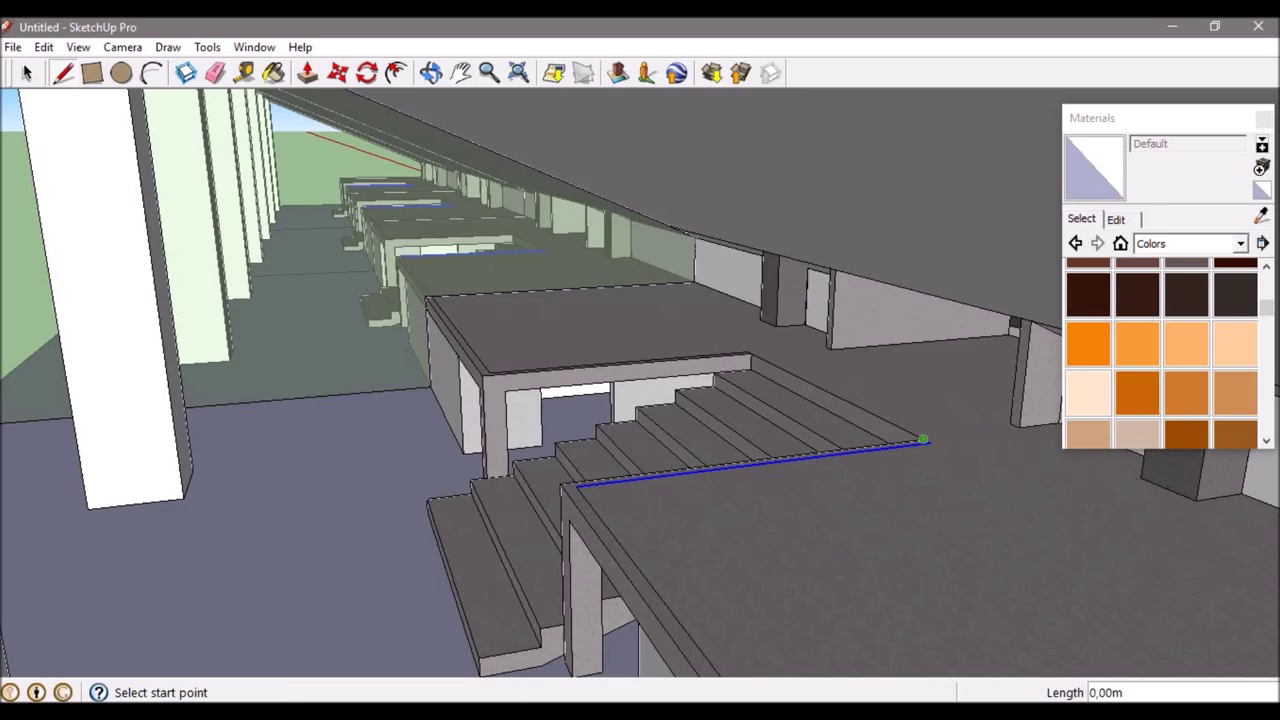
pyautogui.scroll(3, 925, 440)
pyautogui.click(871, 443)
pyautogui.click(1088, 300)
pyautogui.click(571, 514)
# Push/Pull the red trim strips along the landing edges.
pyautogui.press('p')
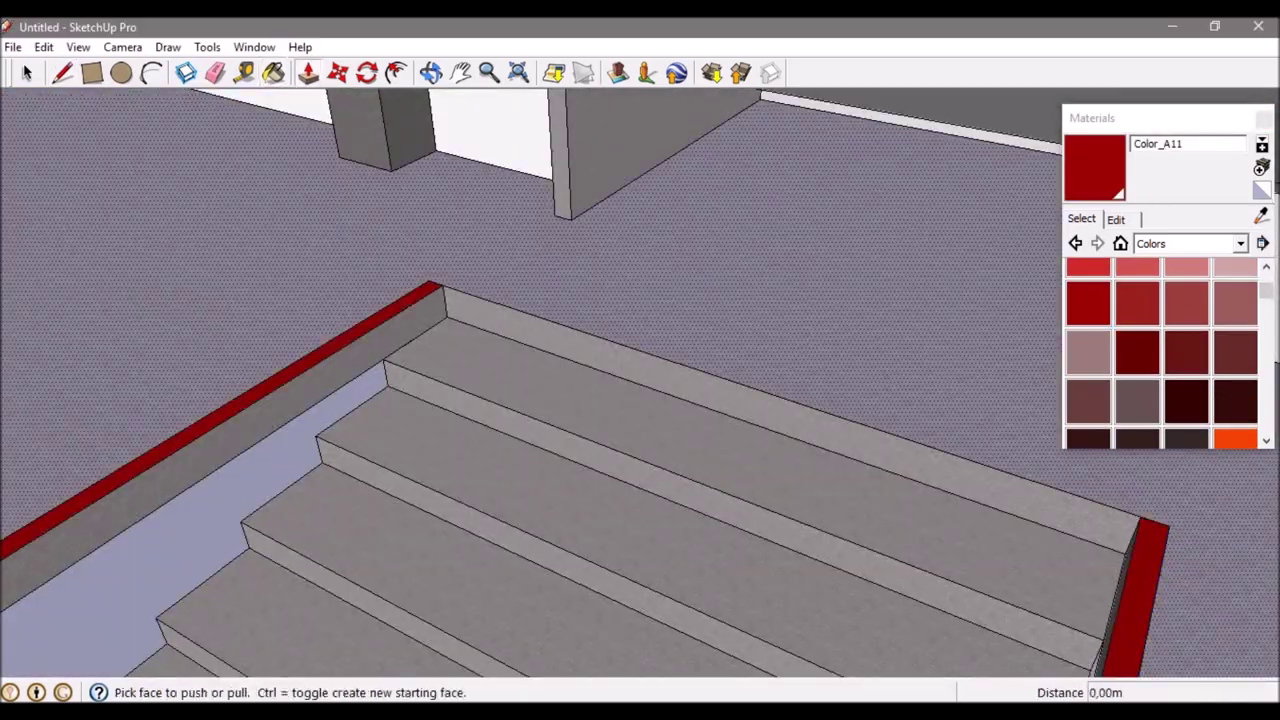
pyautogui.scroll(-10, 640, 380)
pyautogui.moveTo(640, 380)
pyautogui.mouseDown(button='middle')
pyautogui.moveTo(600, 380)
pyautogui.moveTo(760, 350)
pyautogui.mouseUp(button='middle')
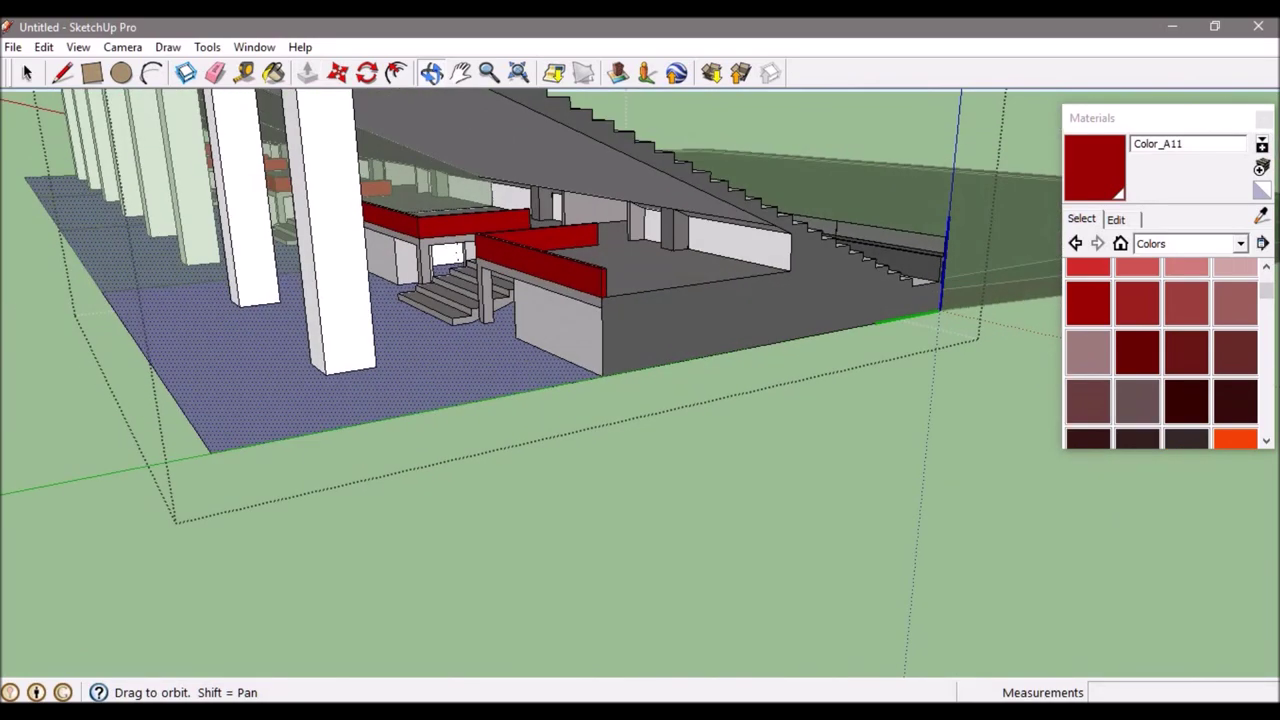
pyautogui.moveTo(407, 420); pyautogui.dragTo(314, 400, button='middle')
# Erase stray edges at the column top on the white wall.
pyautogui.press('l')
pyautogui.click(304, 413)
pyautogui.scroll(3, 289, 229)
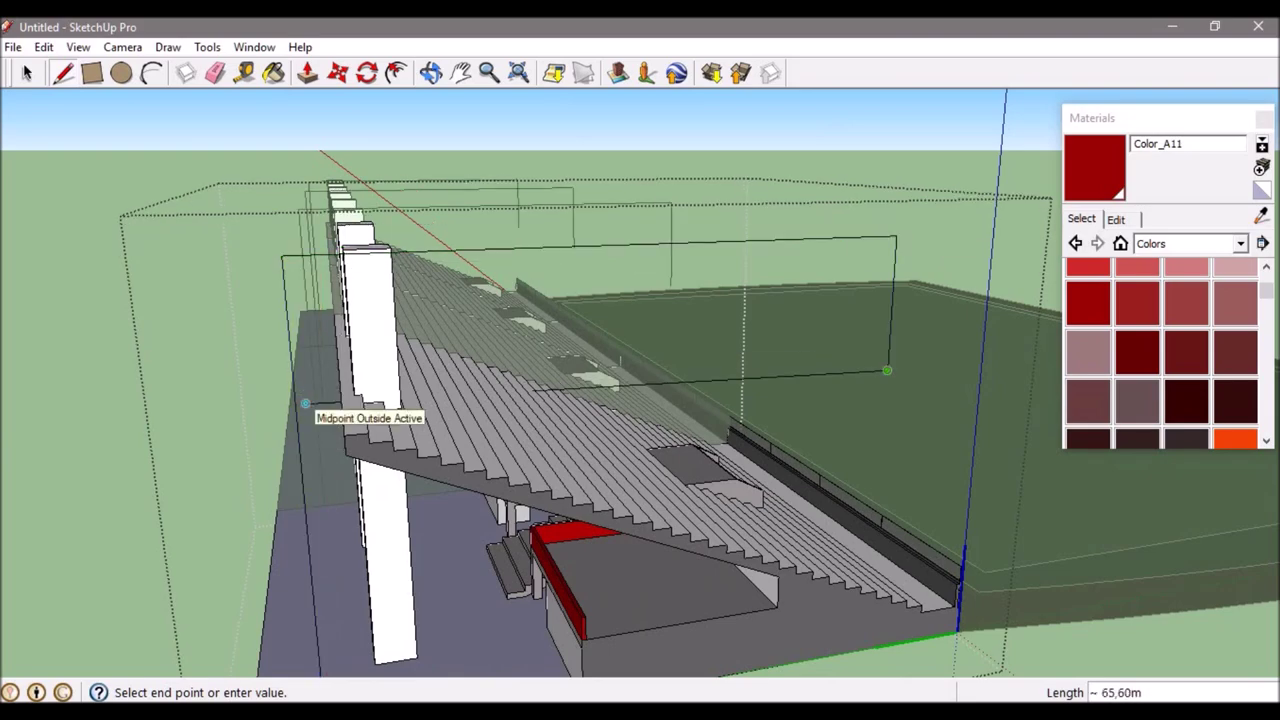
pyautogui.press('Escape')
pyautogui.moveTo(886, 370); pyautogui.dragTo(800, 380, button='middle')
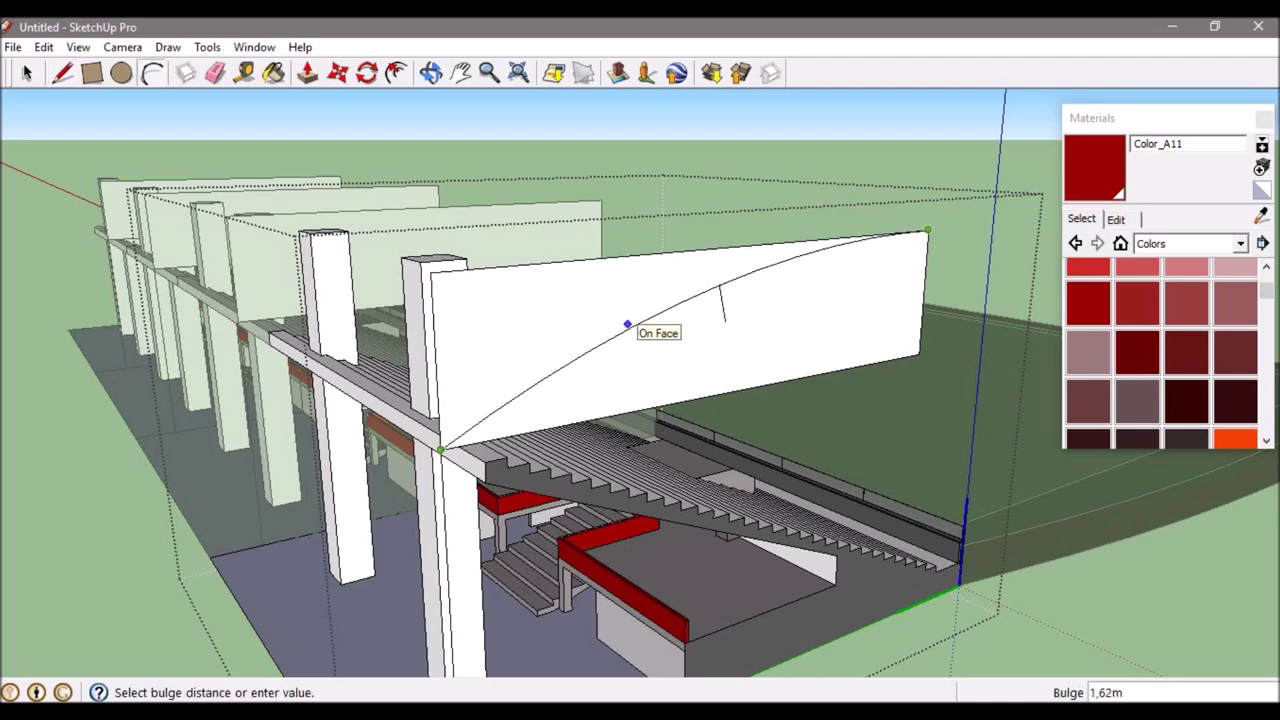
pyautogui.moveTo(716, 298)
pyautogui.mouseDown(button='middle')
pyautogui.moveTo(650, 310)
pyautogui.moveTo(700, 330)
pyautogui.mouseUp(button='middle')
pyautogui.press('e')
pyautogui.scroll(-10, 640, 400)
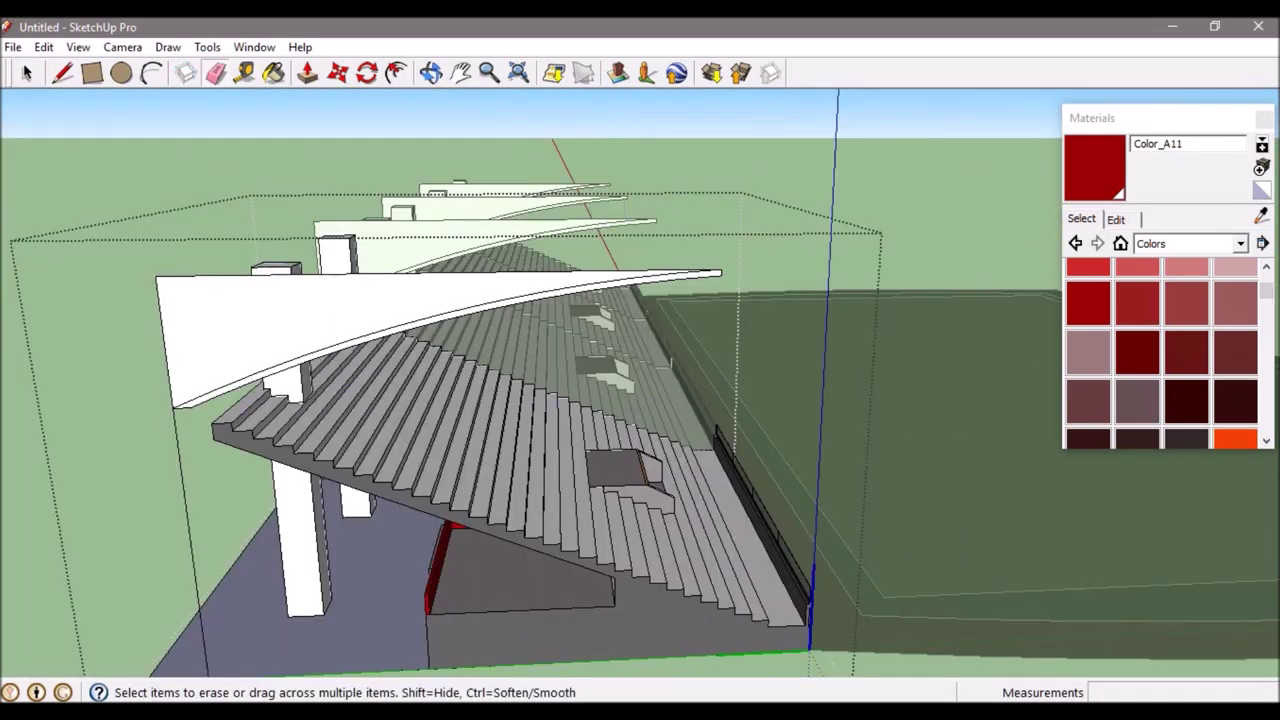
pyautogui.moveTo(640, 400); pyautogui.dragTo(580, 410, button='middle')
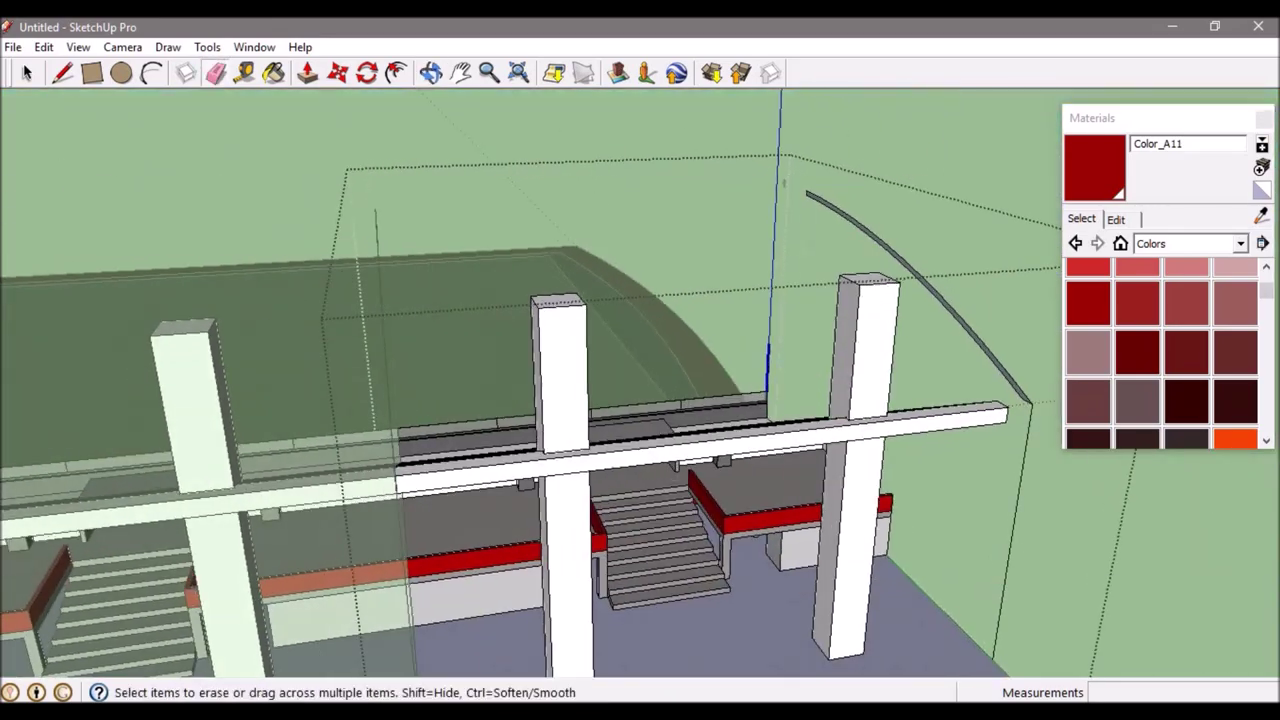
# Pull the arc profile along the columns into a curved canopy.
pyautogui.moveTo(914, 314); pyautogui.dragTo(857, 229)
pyautogui.moveTo(640, 400); pyautogui.dragTo(560, 400, button='middle')
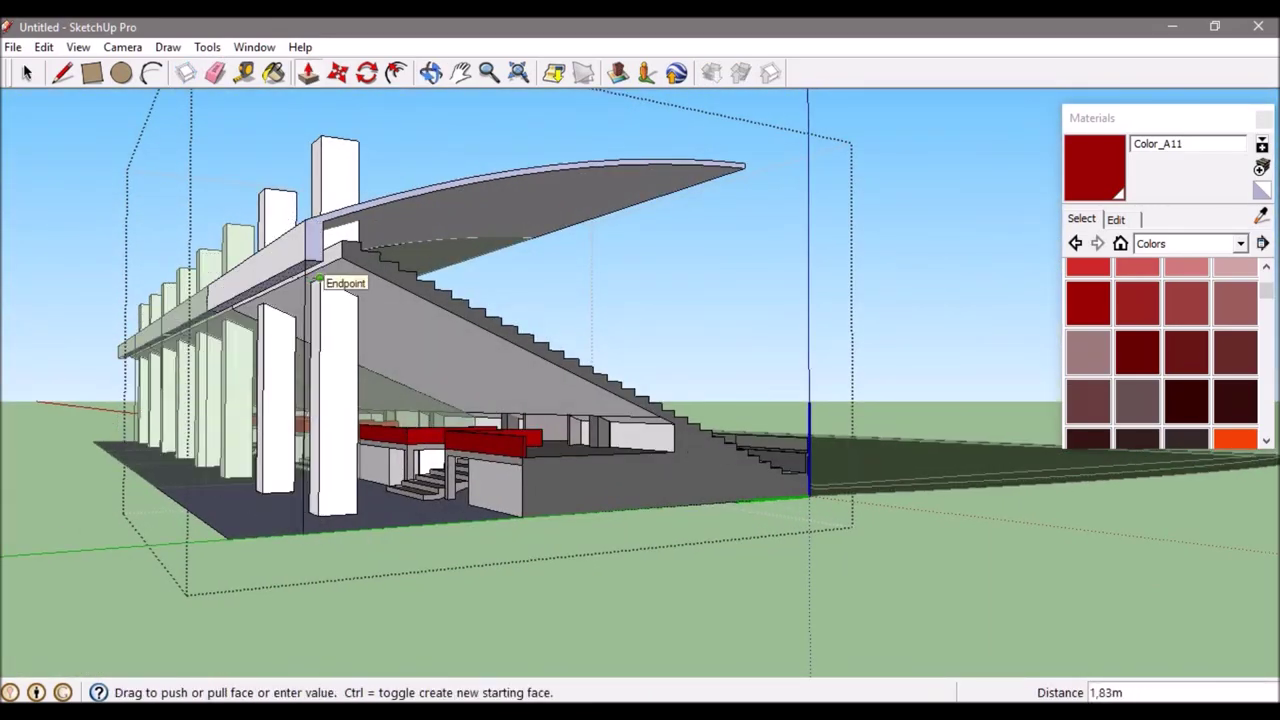
pyautogui.moveTo(400, 300); pyautogui.dragTo(204, 186, button='middle')
pyautogui.rightClick(204, 186)
pyautogui.press('Escape')
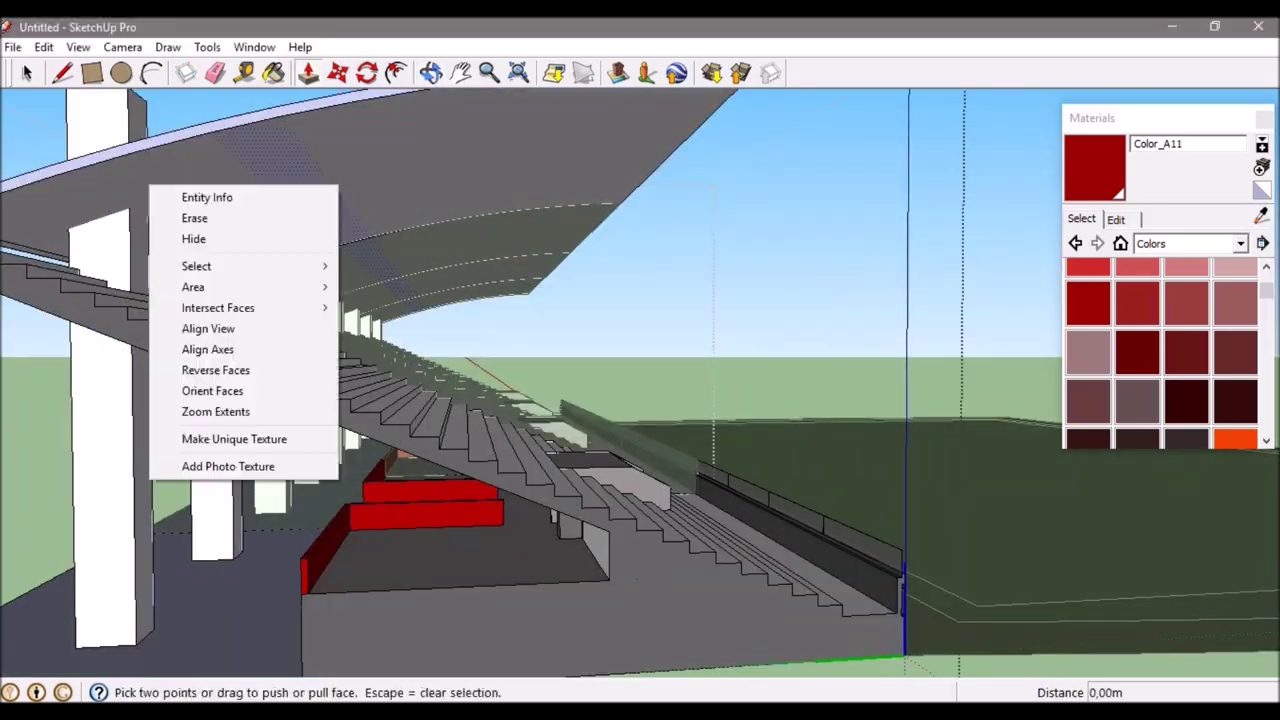
pyautogui.press('space')
# Reverse the roof faces and draw a 4,00m line on the canopy.
pyautogui.rightClick(471, 36)
pyautogui.click(560, 243)
pyautogui.moveTo(640, 400)
pyautogui.mouseDown(button='middle')
pyautogui.moveTo(500, 360)
pyautogui.moveTo(520, 330)
pyautogui.mouseUp(button='middle')
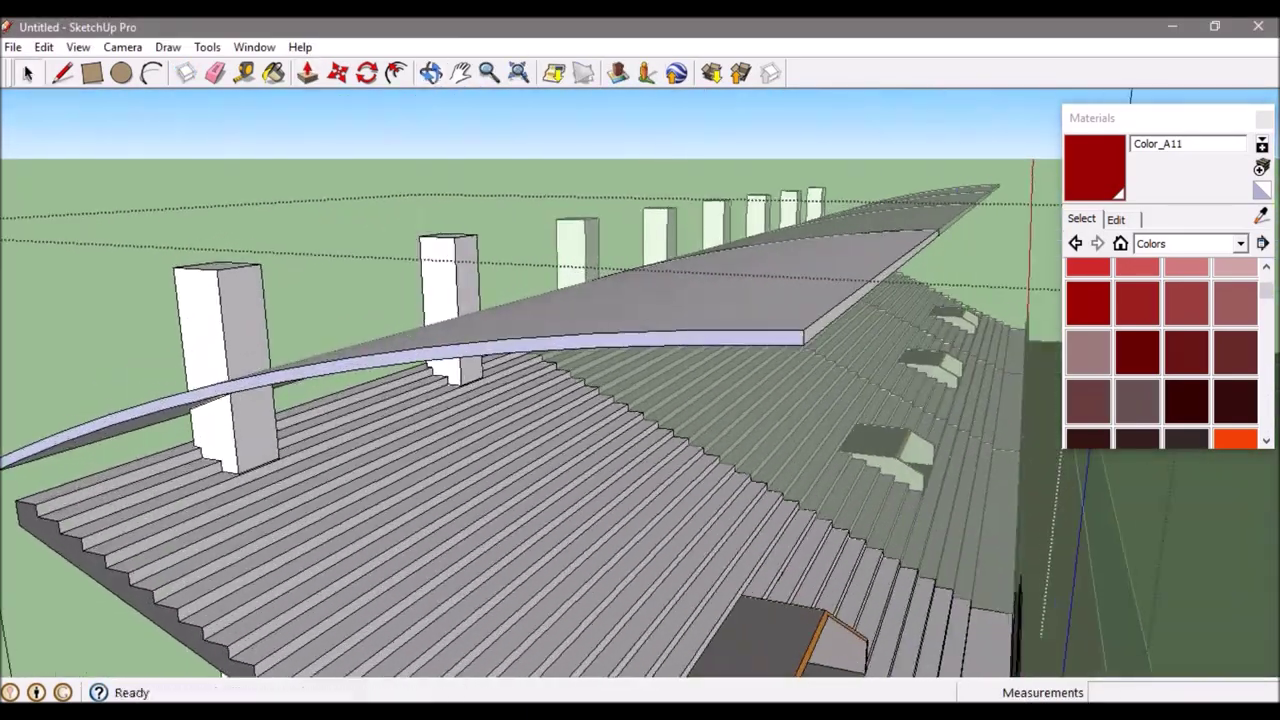
pyautogui.moveTo(247, 358); pyautogui.dragTo(215, 357, button='middle')
pyautogui.write('4')
pyautogui.press('Return')
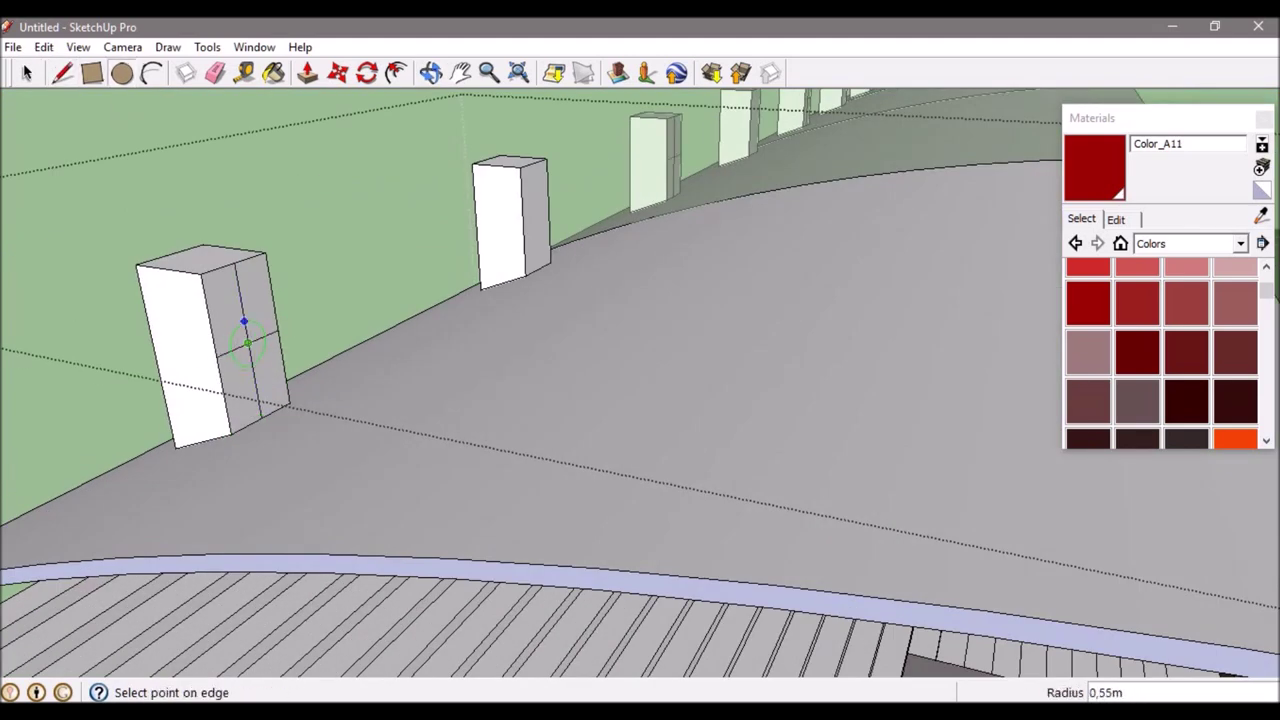
pyautogui.moveTo(522, 222); pyautogui.dragTo(492, 226, button='middle')
pyautogui.press('c')
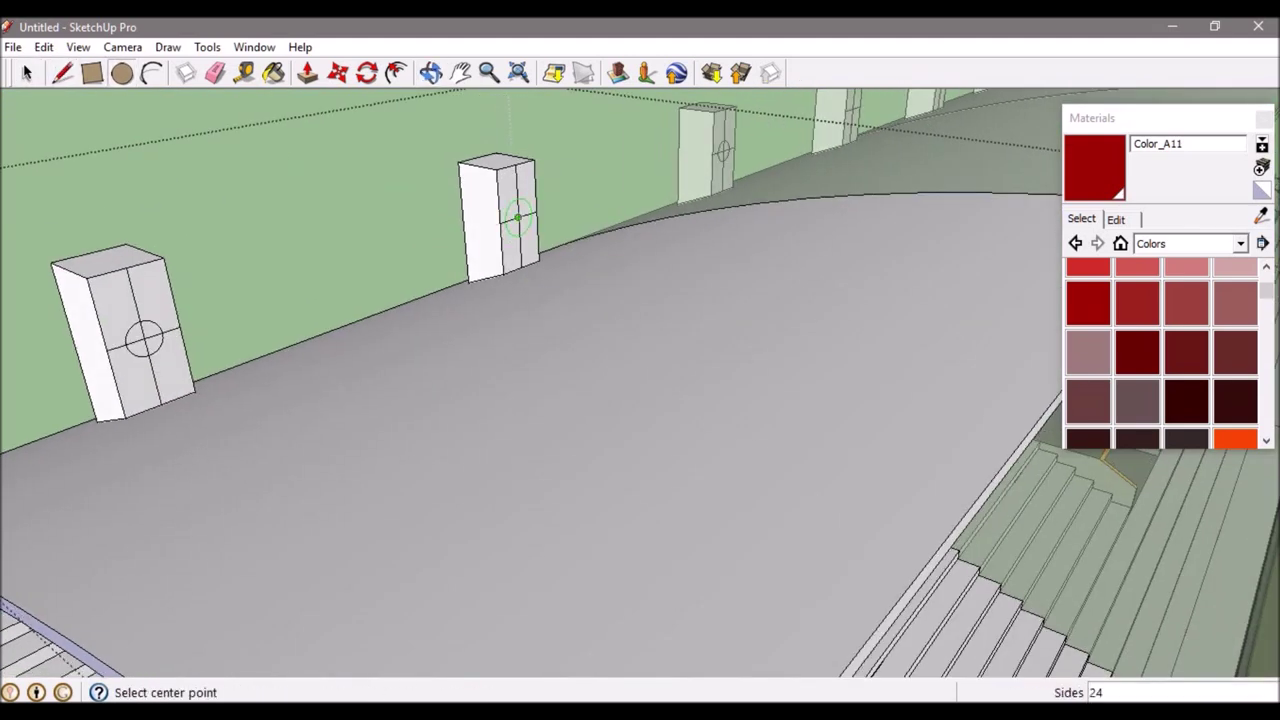
pyautogui.scroll(3, 460, 218)
pyautogui.scroll(3, 514, 243)
pyautogui.click(768, 185)
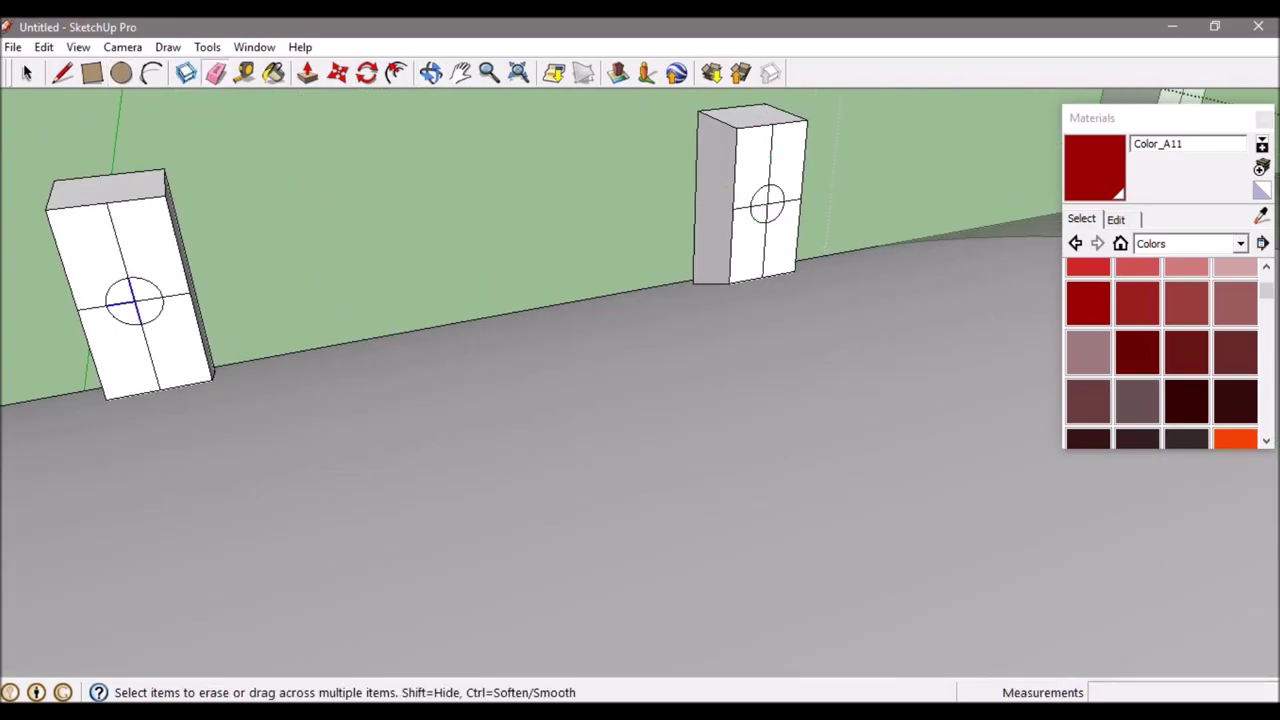
pyautogui.scroll(-10, 640, 380)
pyautogui.press('p')
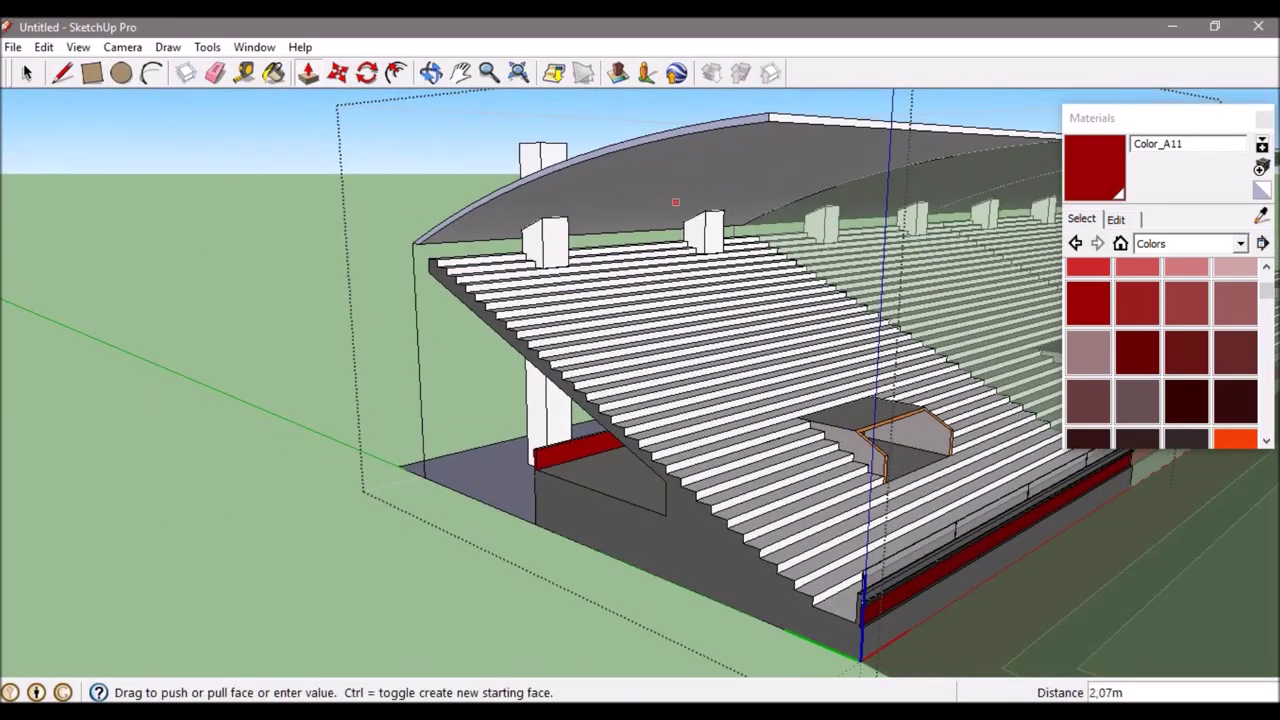
pyautogui.moveTo(628, 184); pyautogui.dragTo(729, 222, button='middle')
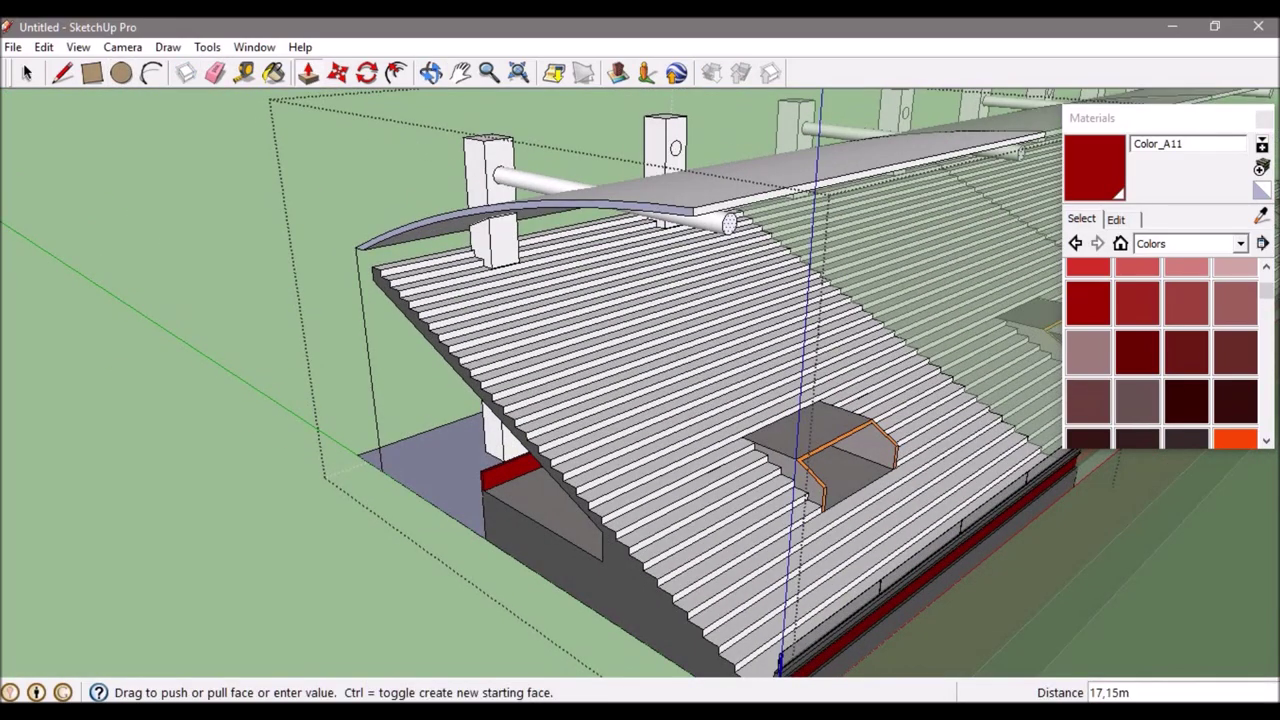
pyautogui.moveTo(780, 660); pyautogui.dragTo(1095, 555, button='middle')
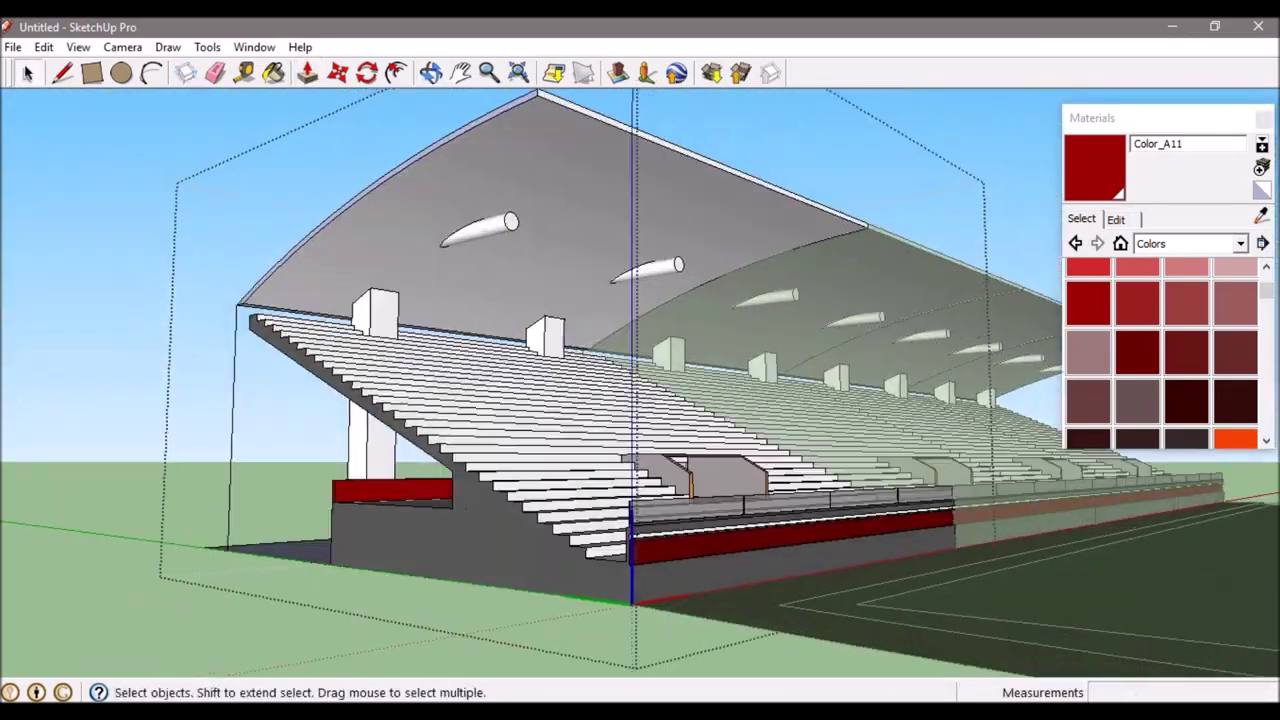
pyautogui.scroll(5, 640, 400)
pyautogui.moveTo(640, 400); pyautogui.dragTo(600, 350, button='middle')
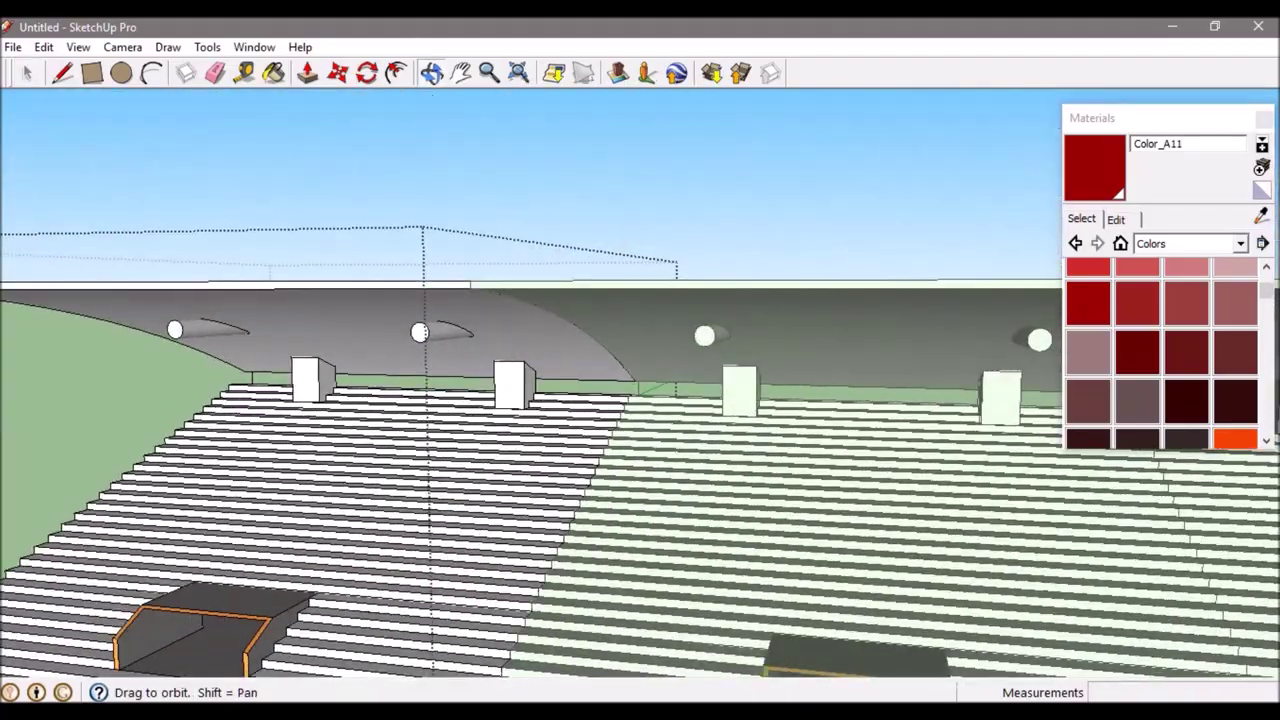
pyautogui.scroll(3, 640, 400)
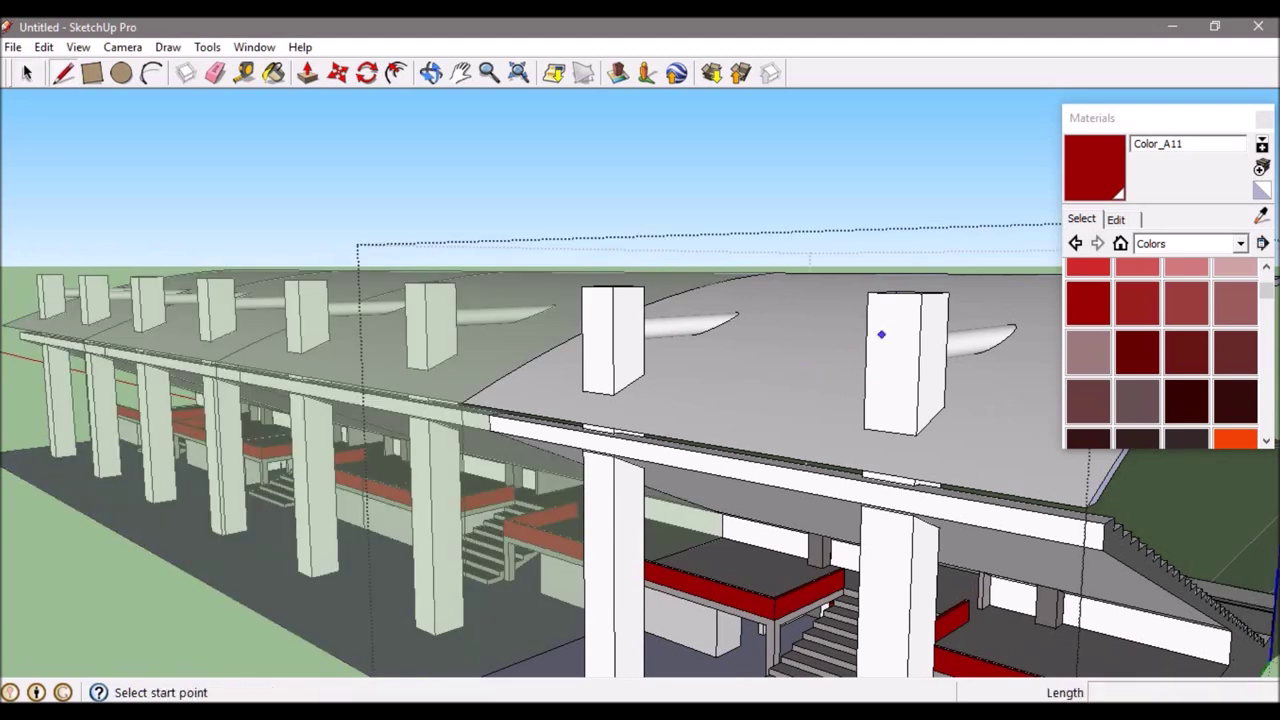
# Start a line on the roof pillar and erase its stray edges.
pyautogui.click(809, 352)
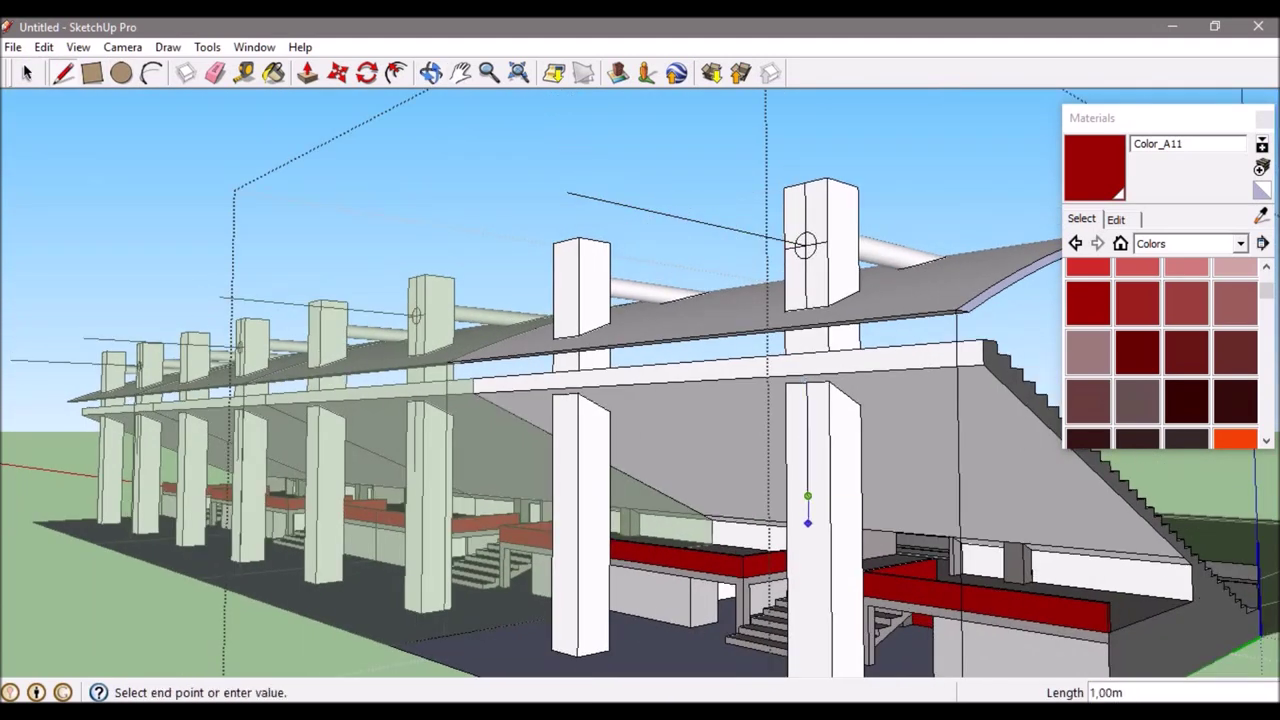
pyautogui.moveTo(807, 495); pyautogui.dragTo(700, 480, button='middle')
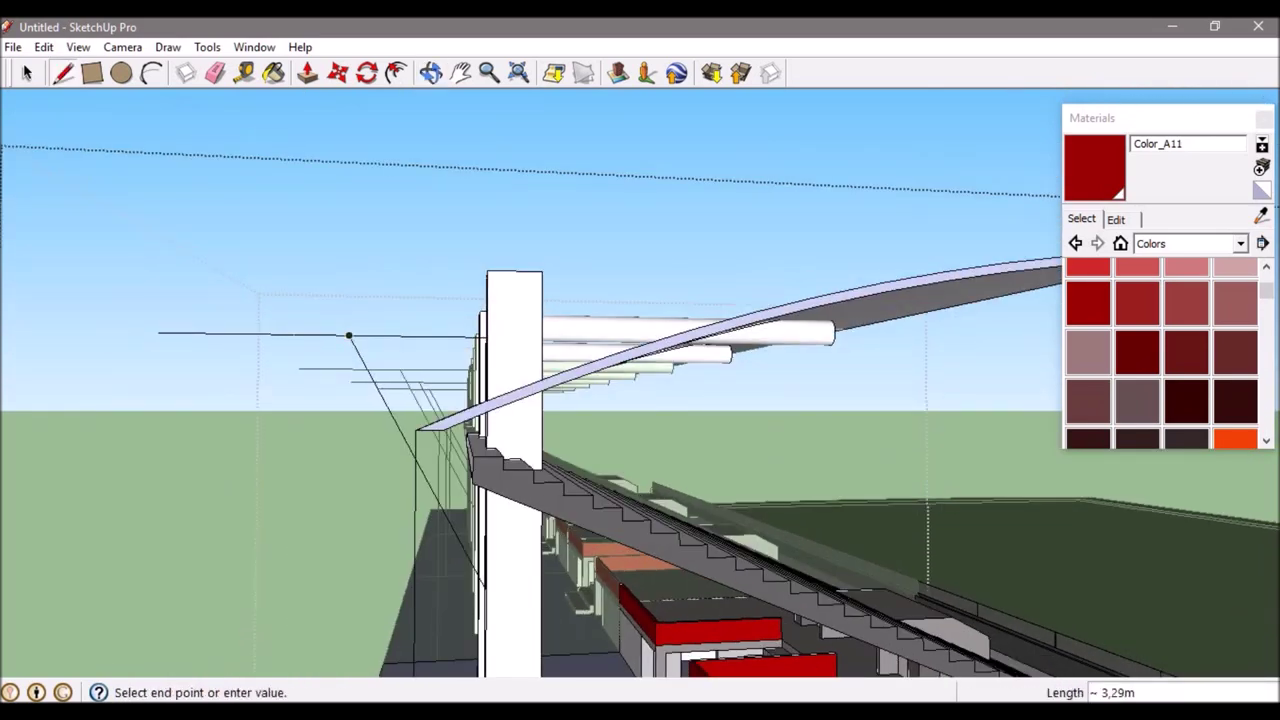
pyautogui.moveTo(349, 335); pyautogui.dragTo(767, 477, button='middle')
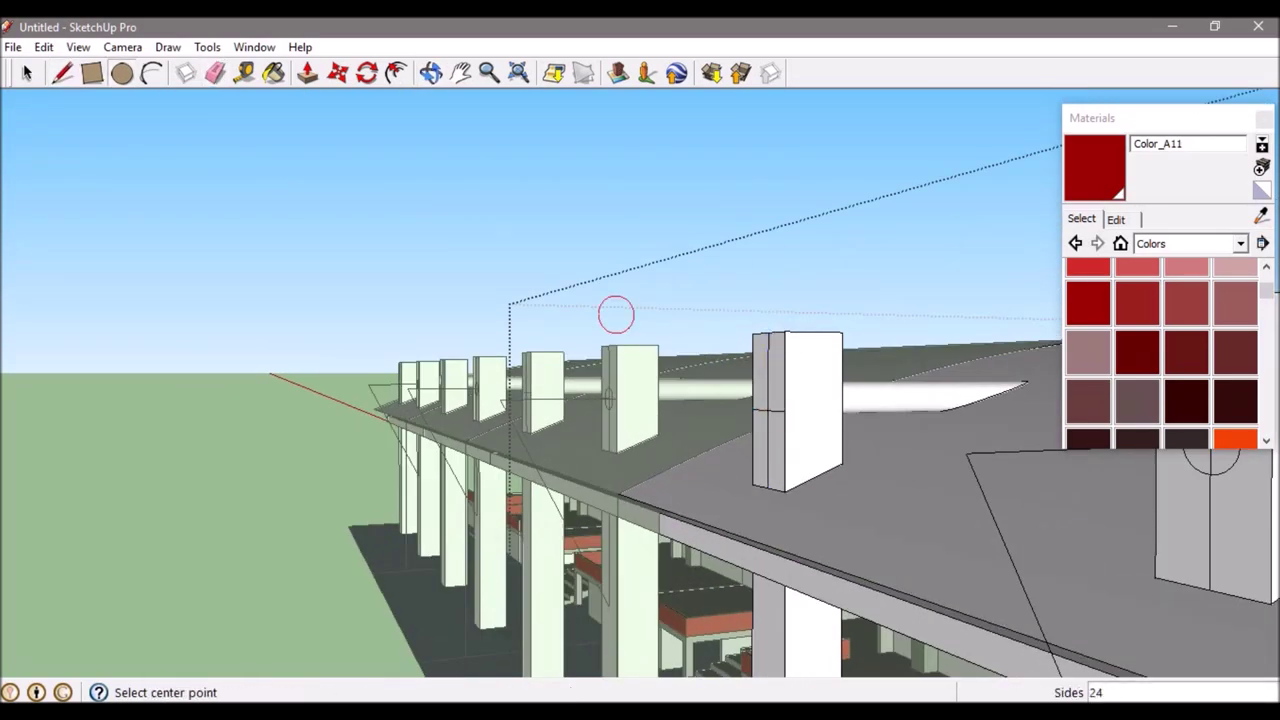
pyautogui.moveTo(684, 440); pyautogui.dragTo(742, 588, button='middle')
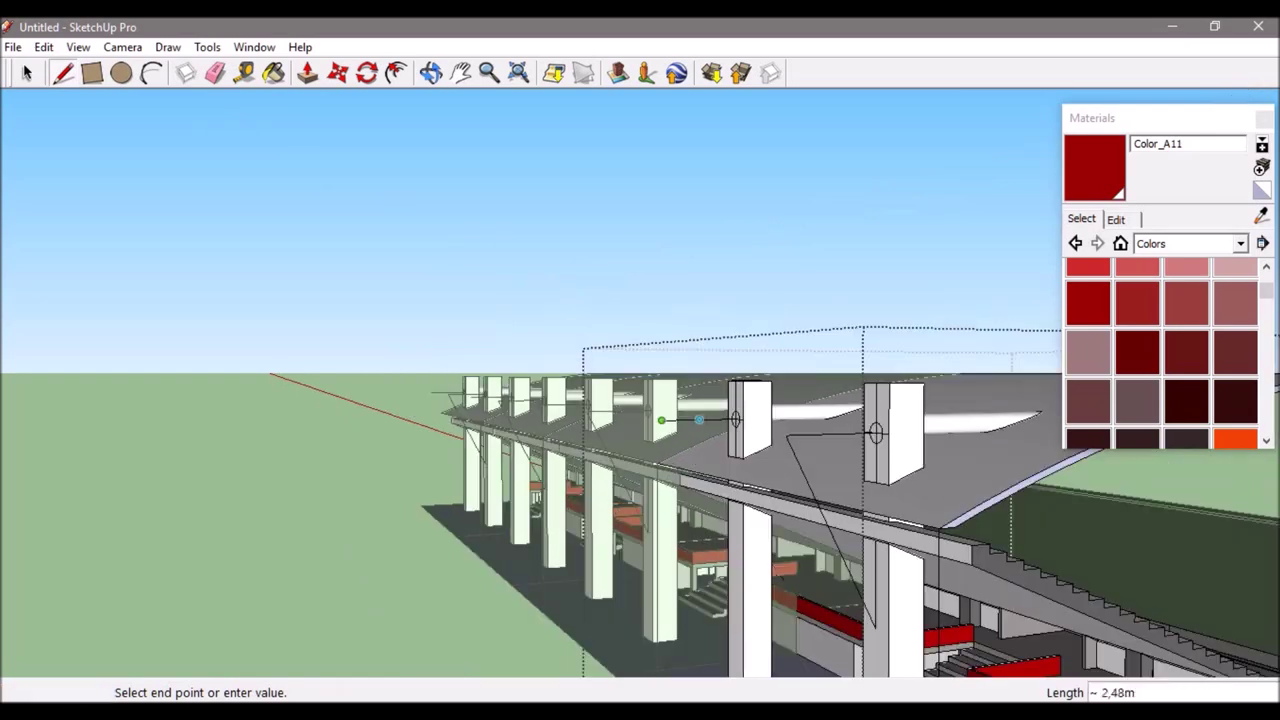
pyautogui.click(207, 47)
pyautogui.click(234, 89)
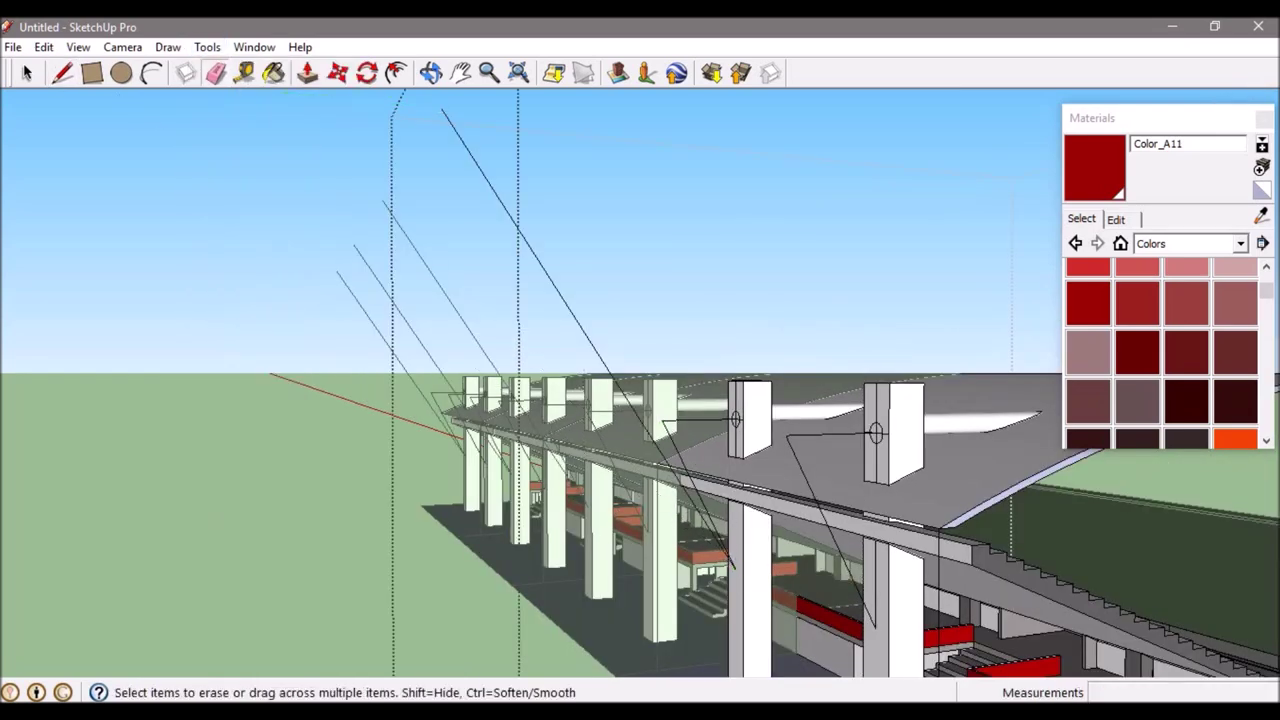
pyautogui.scroll(3, 860, 400)
pyautogui.scroll(3, 860, 400)
pyautogui.scroll(-4, 860, 400)
# Sweep the circle into a tubular support with Follow Me and push it 2,00m into the pillar.
pyautogui.click(207, 47)
pyautogui.click(244, 206)
pyautogui.moveTo(860, 290); pyautogui.dragTo(688, 280)
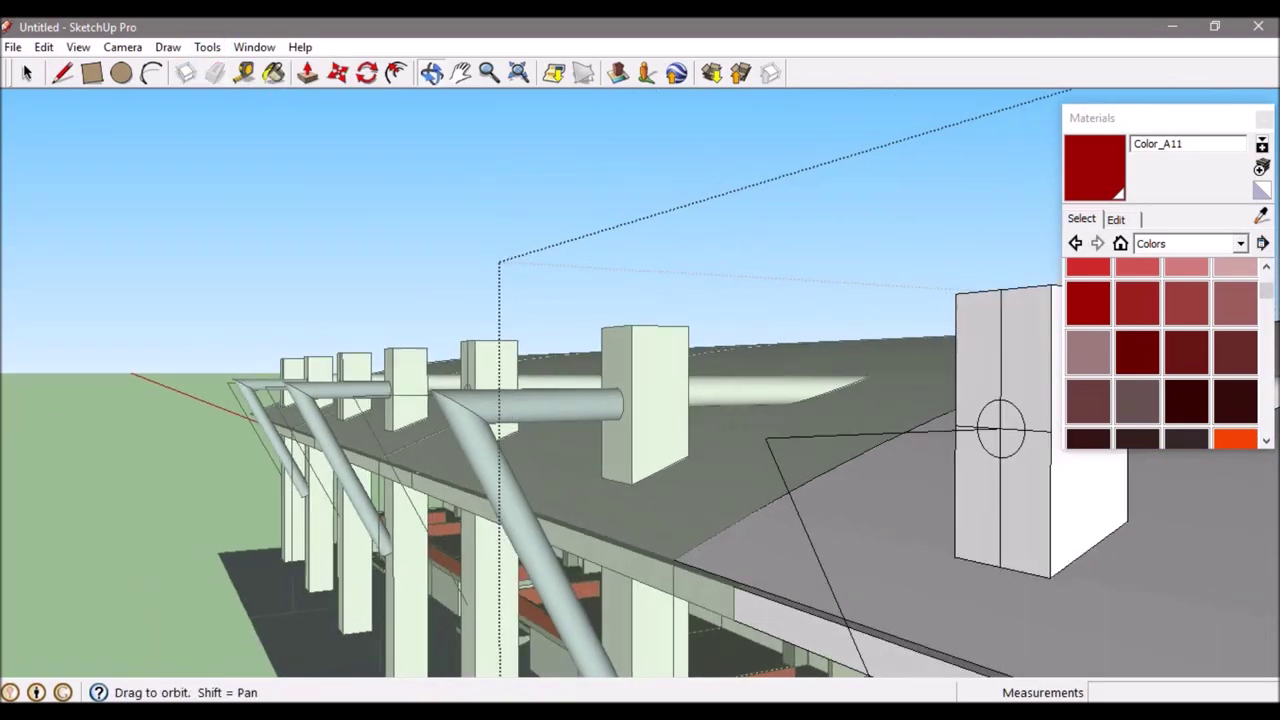
pyautogui.moveTo(660, 380); pyautogui.dragTo(780, 420, button='middle')
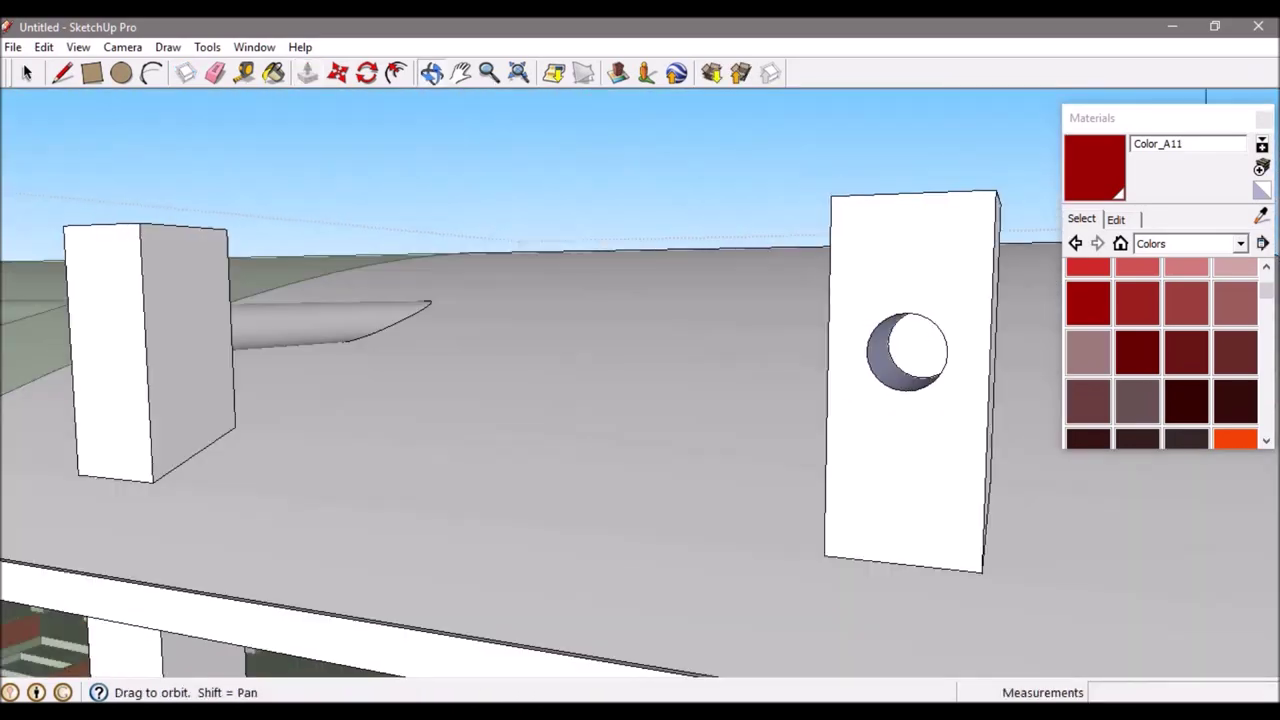
pyautogui.press('p')
pyautogui.click(907, 350)
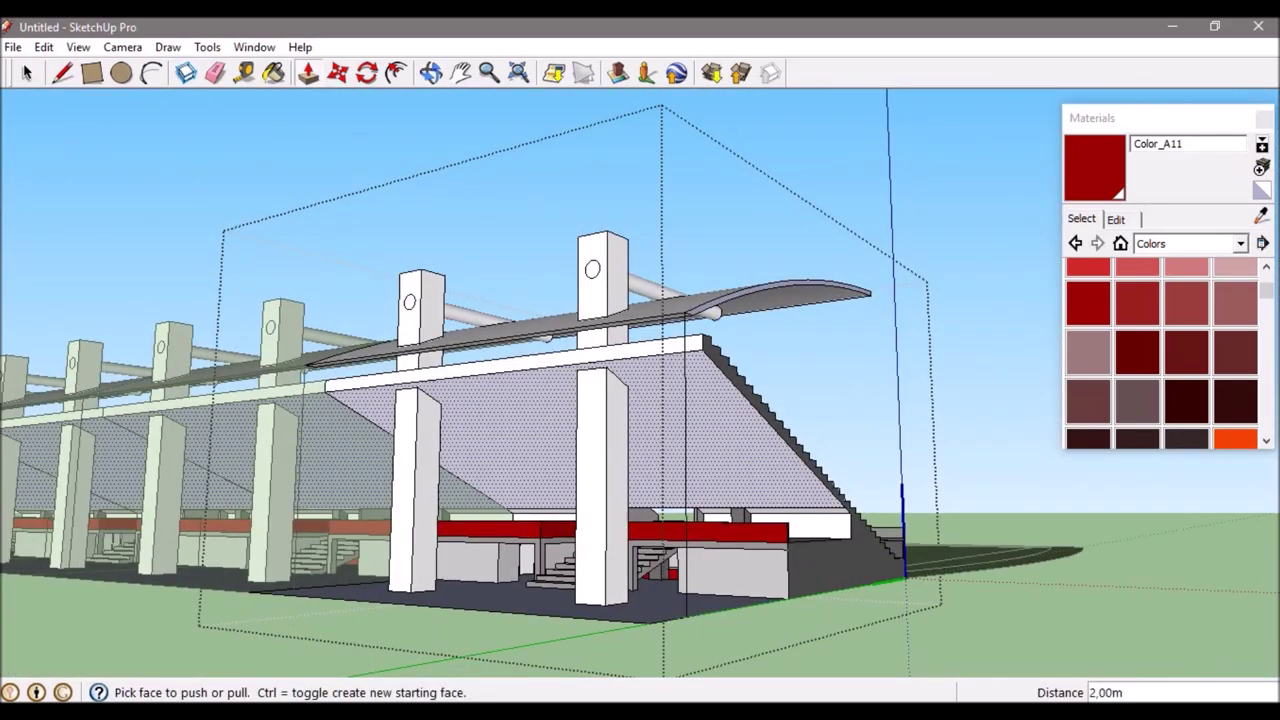
# Draw a line across the pillar hole.
pyautogui.press('l')
pyautogui.click(574, 232)
pyautogui.click(662, 213)
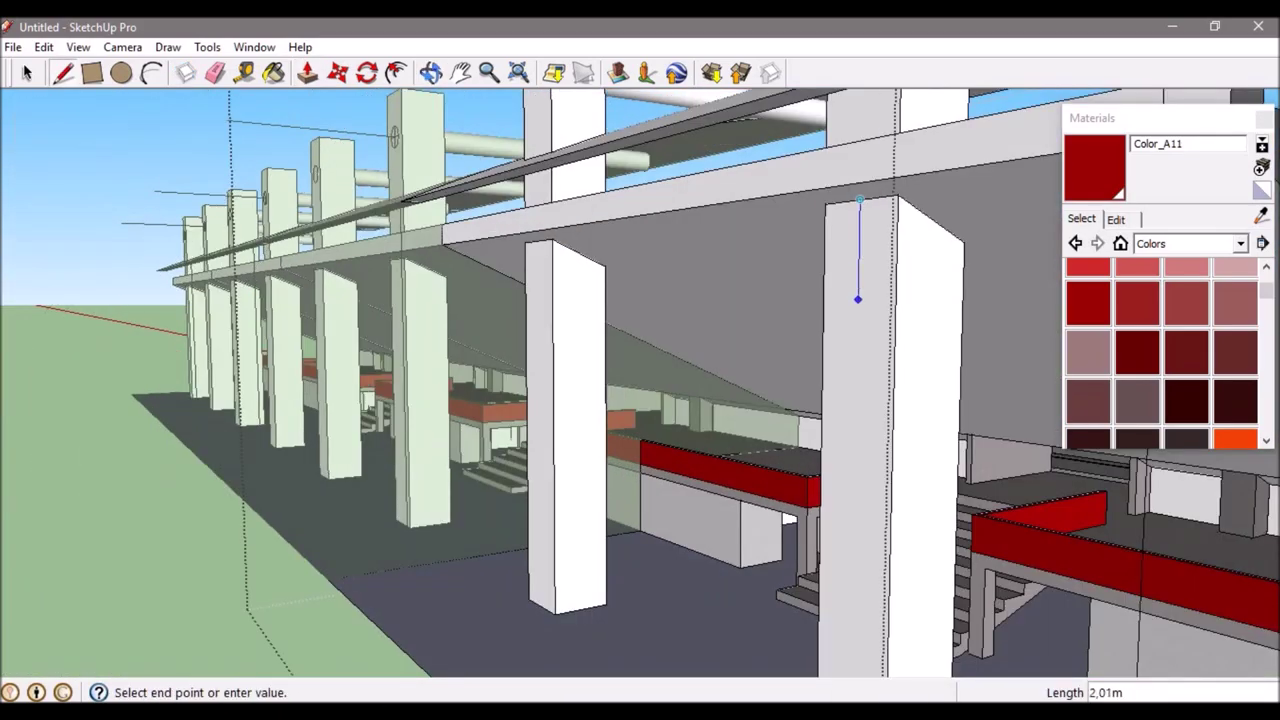
# Split the pillar circle with a line from its top to its bottom.
pyautogui.moveTo(856, 395); pyautogui.dragTo(452, 440, button='middle')
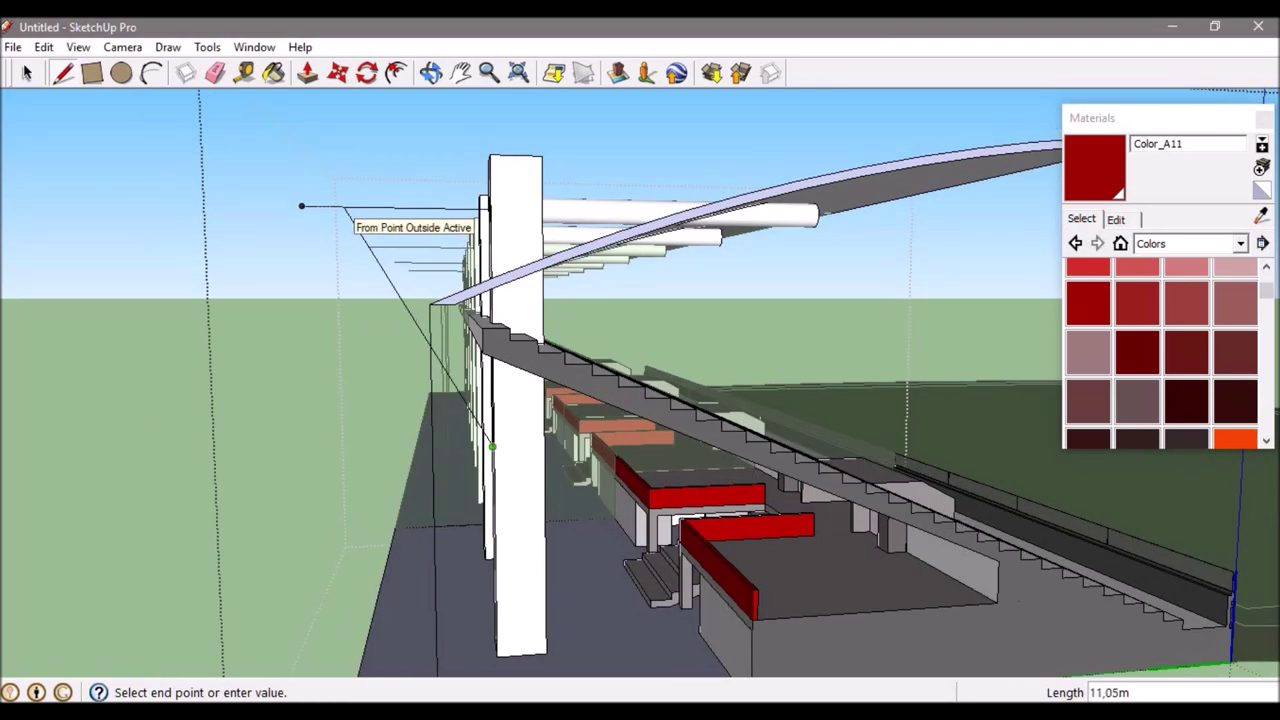
pyautogui.rightClick(345, 207)
pyautogui.click(371, 249)
pyautogui.moveTo(371, 249); pyautogui.dragTo(840, 300, button='middle')
pyautogui.scroll(10, 820, 290)
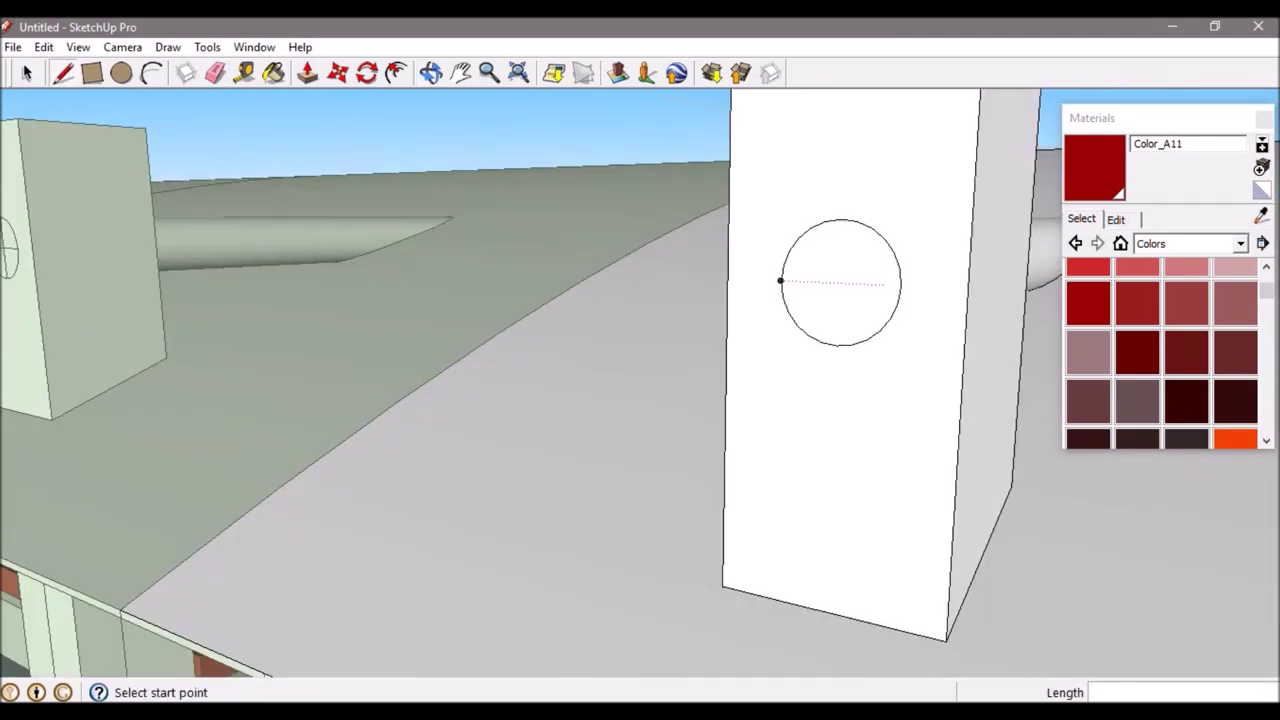
pyautogui.click(807, 162)
pyautogui.click(811, 390)
pyautogui.scroll(-3, 811, 390)
pyautogui.moveTo(310, 366)
pyautogui.mouseDown(button='middle')
pyautogui.moveTo(665, 482)
pyautogui.moveTo(727, 378)
pyautogui.mouseUp(button='middle')
# Sweep the pillar circle along the guide path into a tube with Follow Me.
pyautogui.press('e')
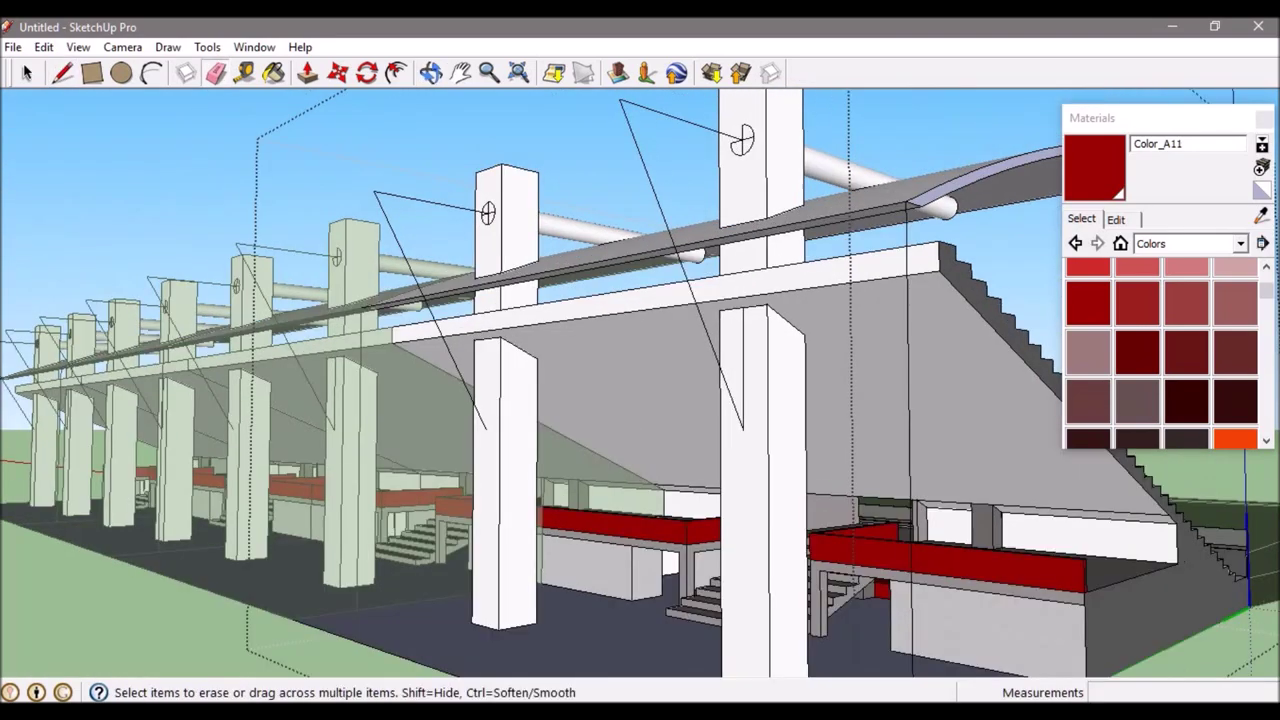
pyautogui.scroll(5, 300, 260)
pyautogui.scroll(5, 300, 260)
pyautogui.click(207, 47)
pyautogui.press('p')
pyautogui.scroll(3, 640, 380)
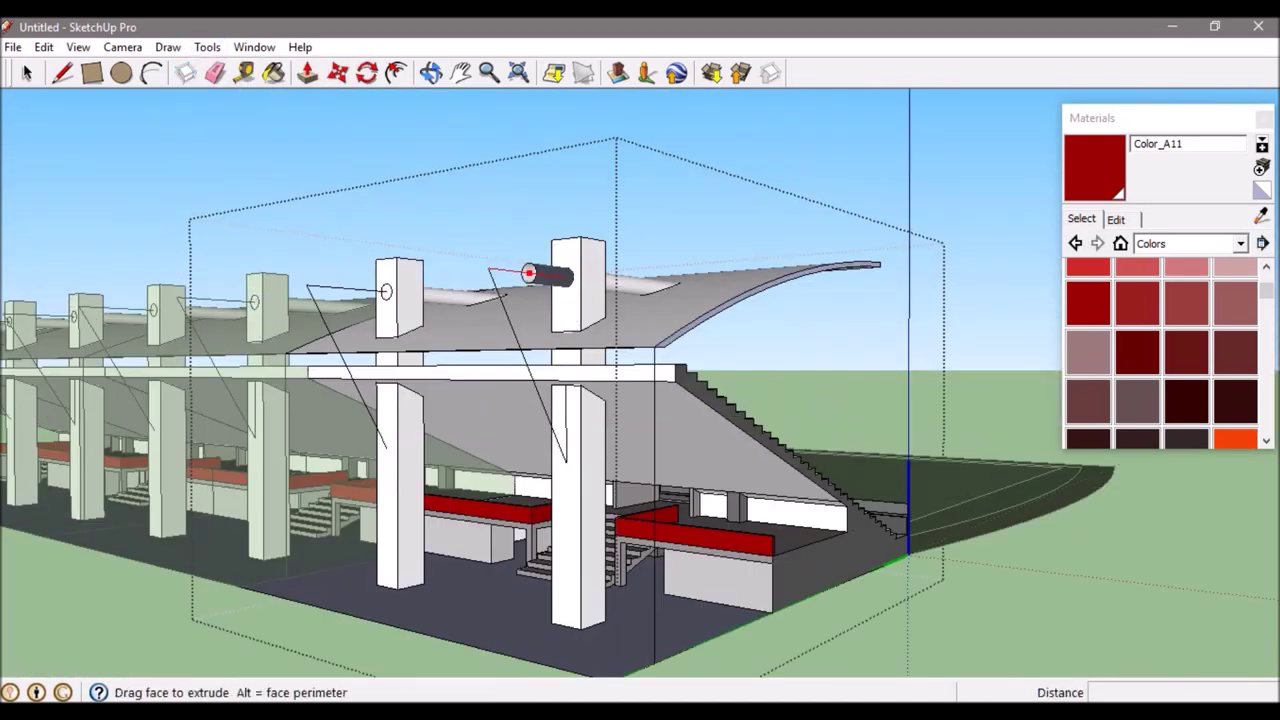
pyautogui.scroll(-2, 386, 292)
pyautogui.scroll(4, 386, 292)
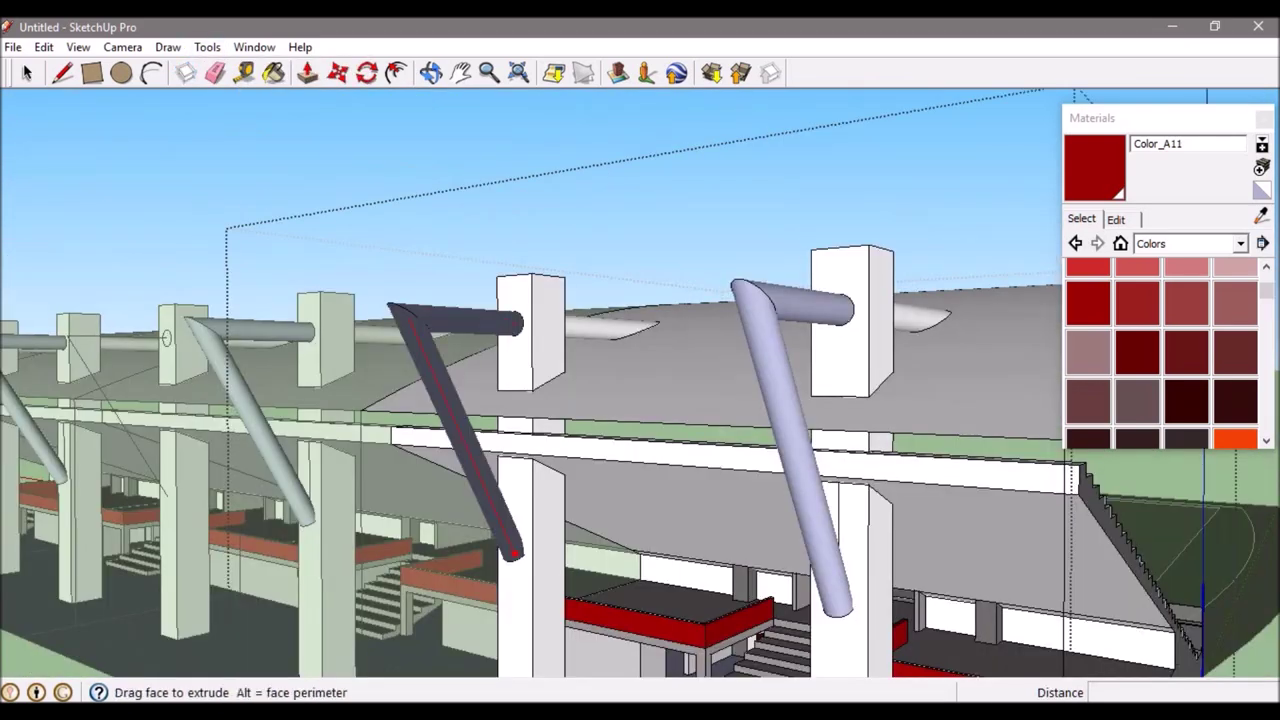
pyautogui.moveTo(386, 292); pyautogui.dragTo(340, 400, button='middle')
# Zoom out to the whole stadium, then look in closely under the roof.
pyautogui.press('p')
pyautogui.rightClick(628, 224)
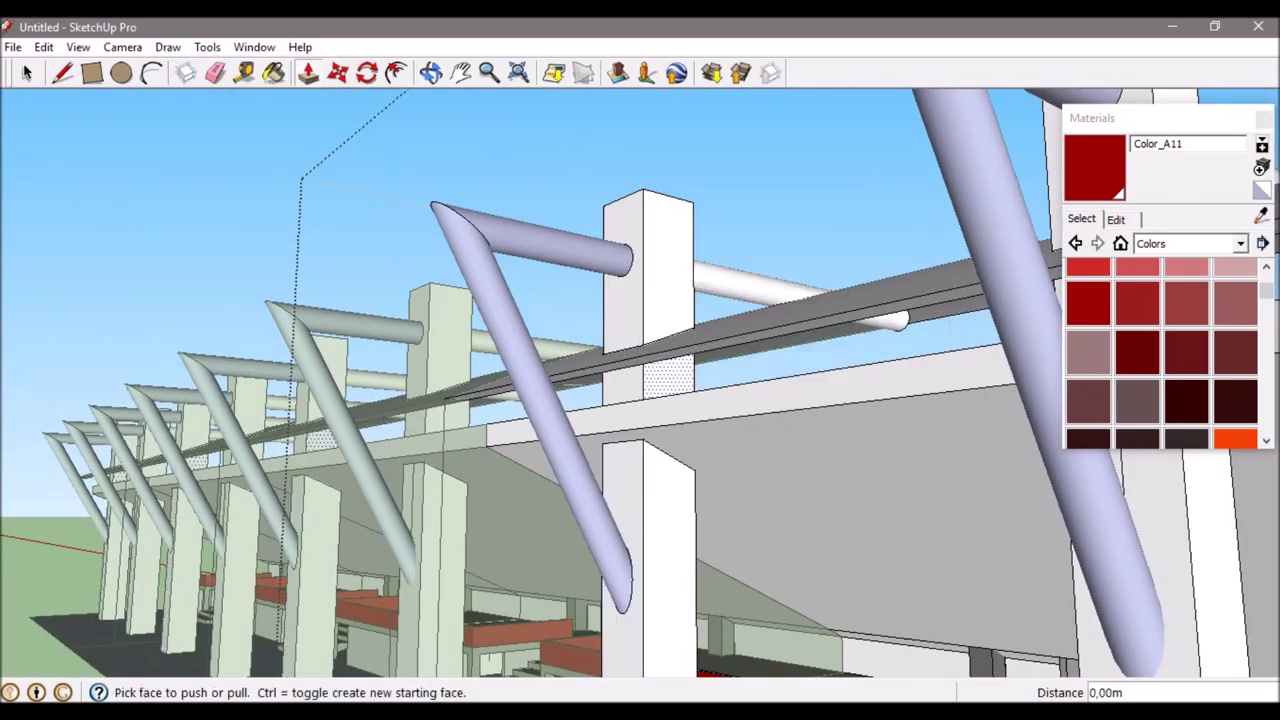
pyautogui.click(886, 346)
pyautogui.rightClick(842, 131)
pyautogui.click(905, 356)
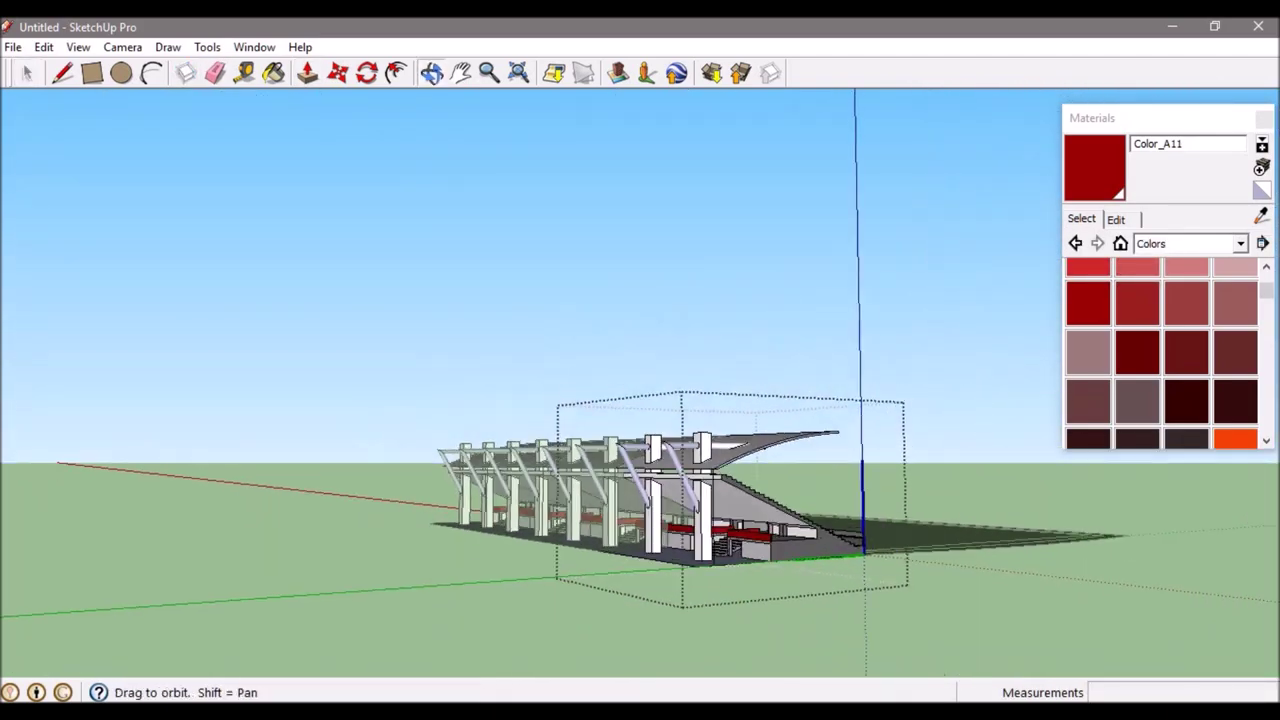
pyautogui.moveTo(512, 320); pyautogui.dragTo(496, 496, button='middle')
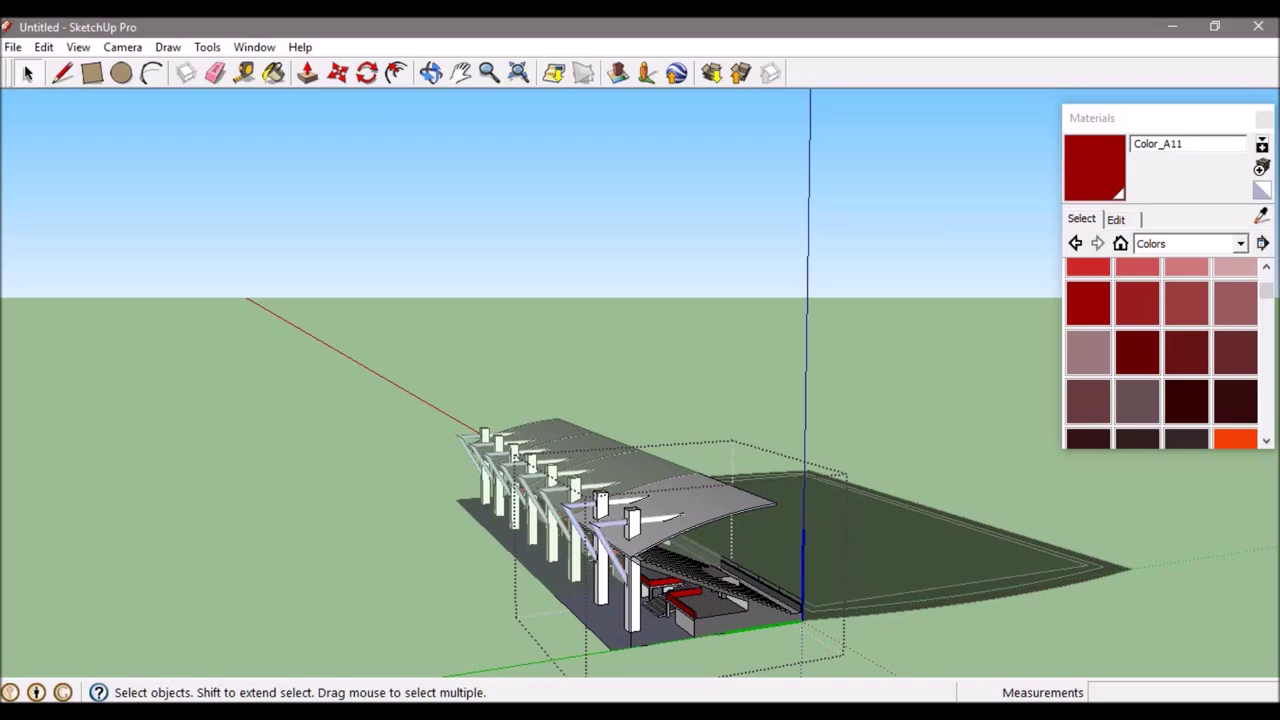
pyautogui.scroll(5, 496, 400)
pyautogui.moveTo(496, 400)
pyautogui.mouseDown(button='middle')
pyautogui.moveTo(560, 420)
pyautogui.moveTo(600, 400)
pyautogui.moveTo(680, 400)
pyautogui.moveTo(570, 400)
pyautogui.moveTo(449, 287)
pyautogui.mouseUp(button='middle')
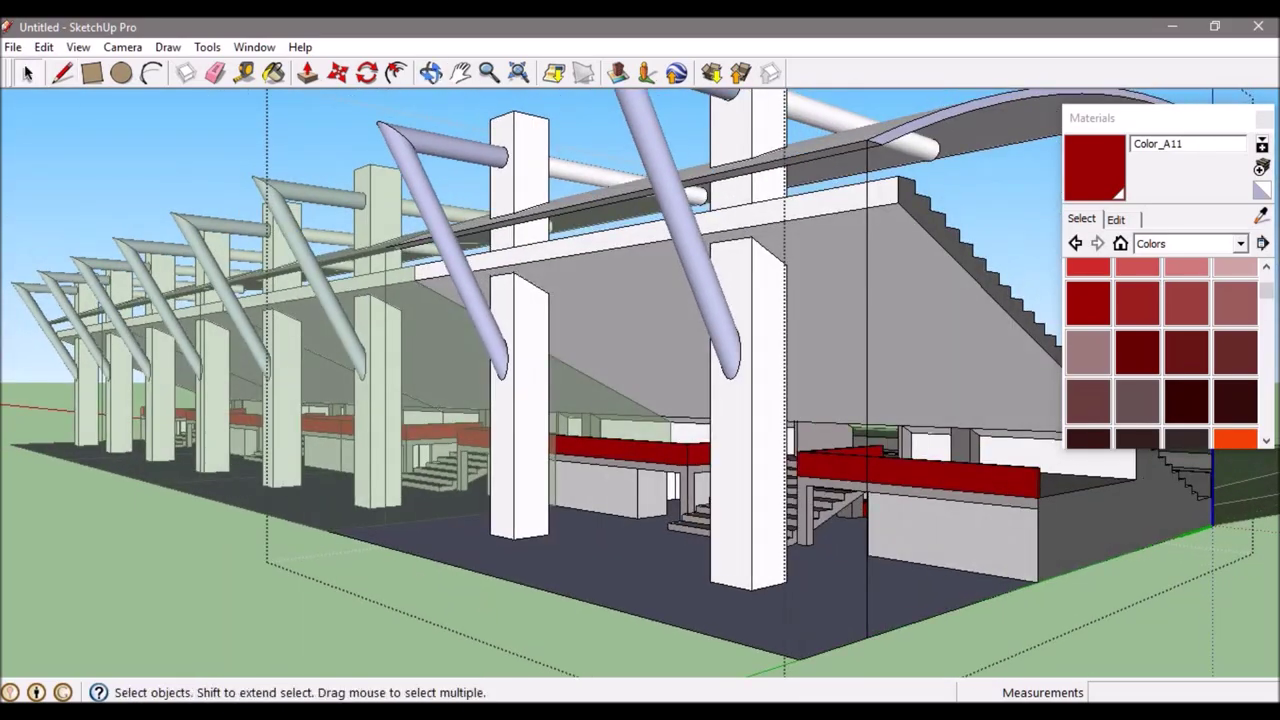
pyautogui.press('e')
# Divide the column edge into 4 equal segments.
pyautogui.press('l')
pyautogui.rightClick(509, 308)
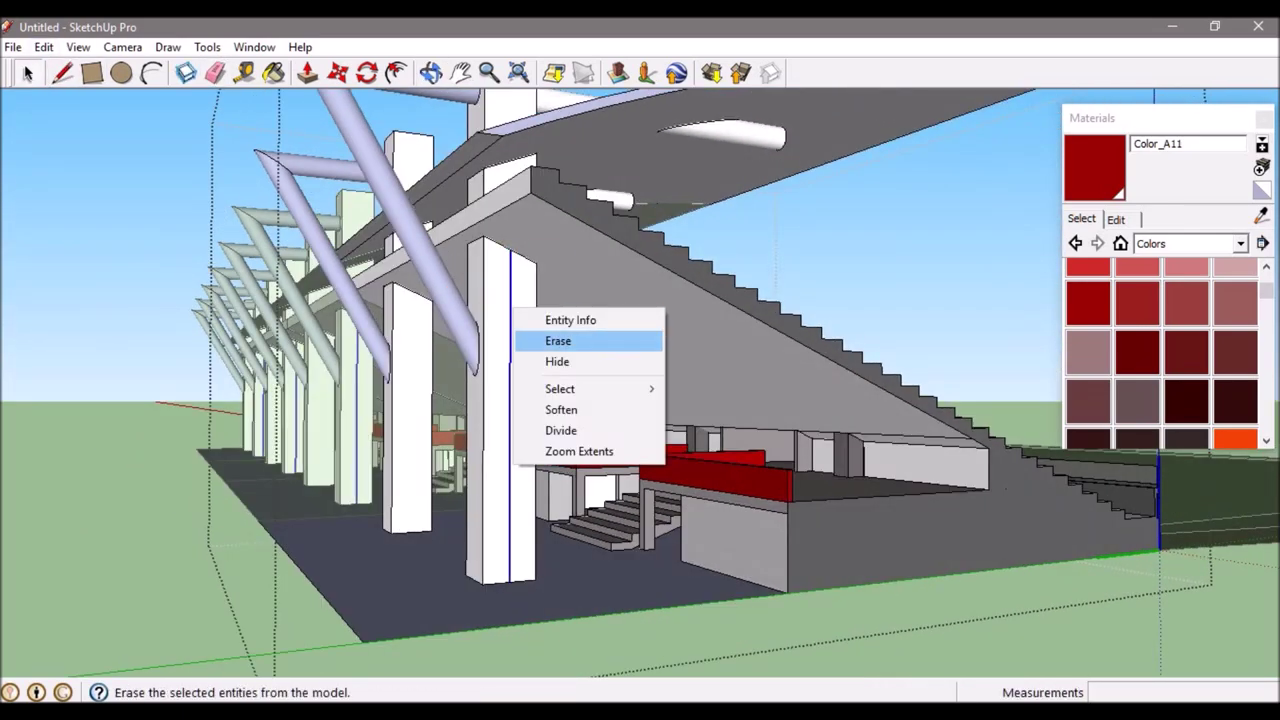
pyautogui.click(540, 433)
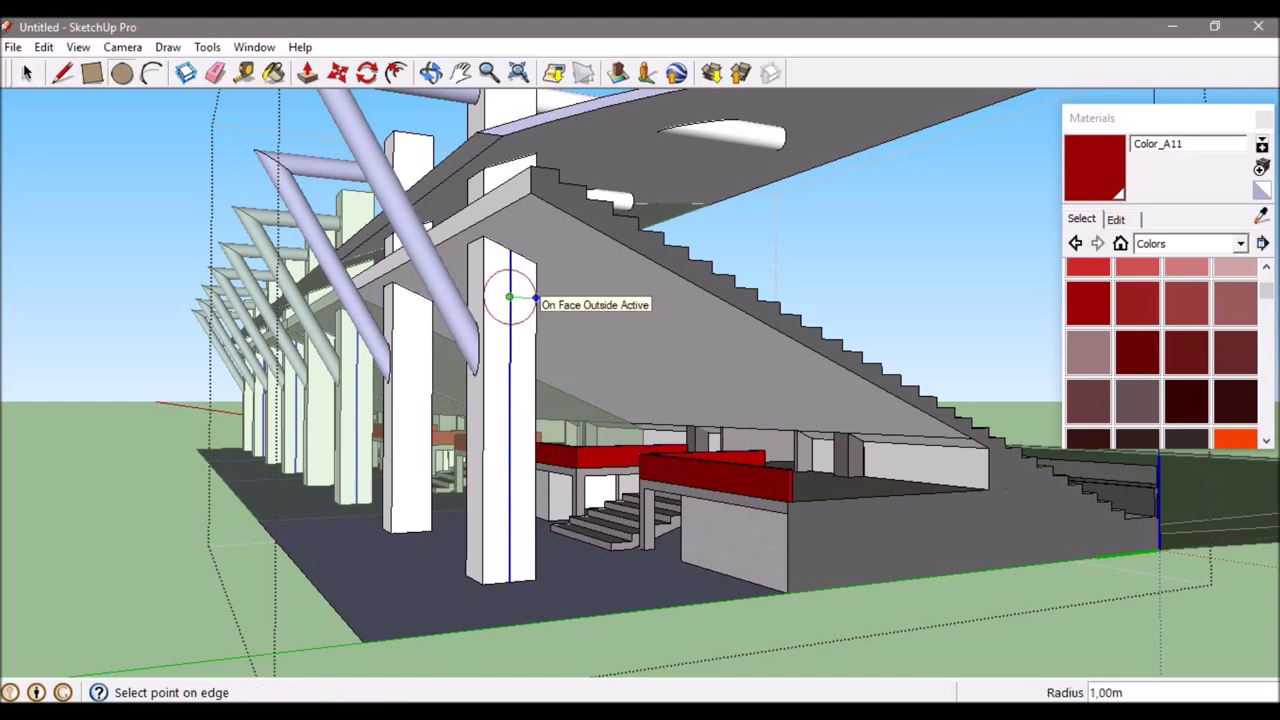
pyautogui.write('0,3')
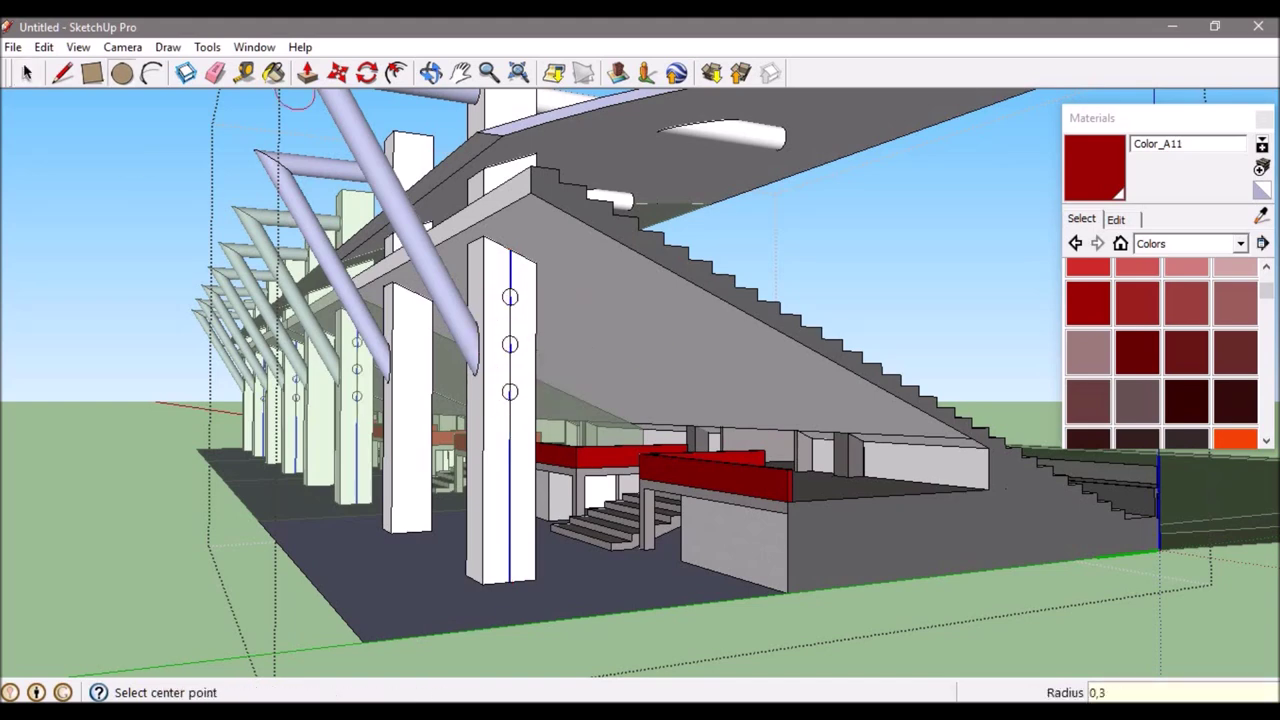
# Paste copies of the circles onto the other columns and check their placement.
pyautogui.press('b')
pyautogui.scroll(3, 545, 360)
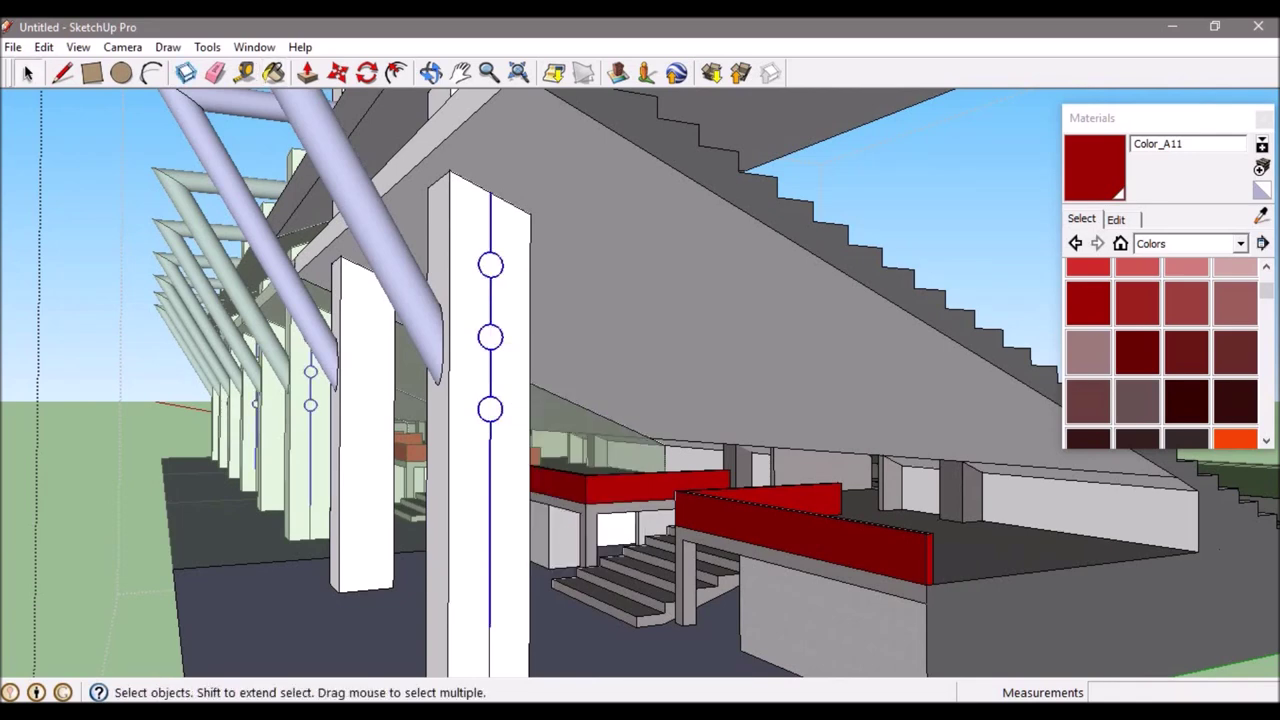
pyautogui.scroll(-3, 400, 565)
pyautogui.hotkey('ctrl', 'v')
pyautogui.scroll(4, 400, 565)
pyautogui.scroll(-4, 410, 563)
pyautogui.moveTo(261, 563); pyautogui.dragTo(700, 520, button='middle')
pyautogui.click(768, 360)
pyautogui.press('space')
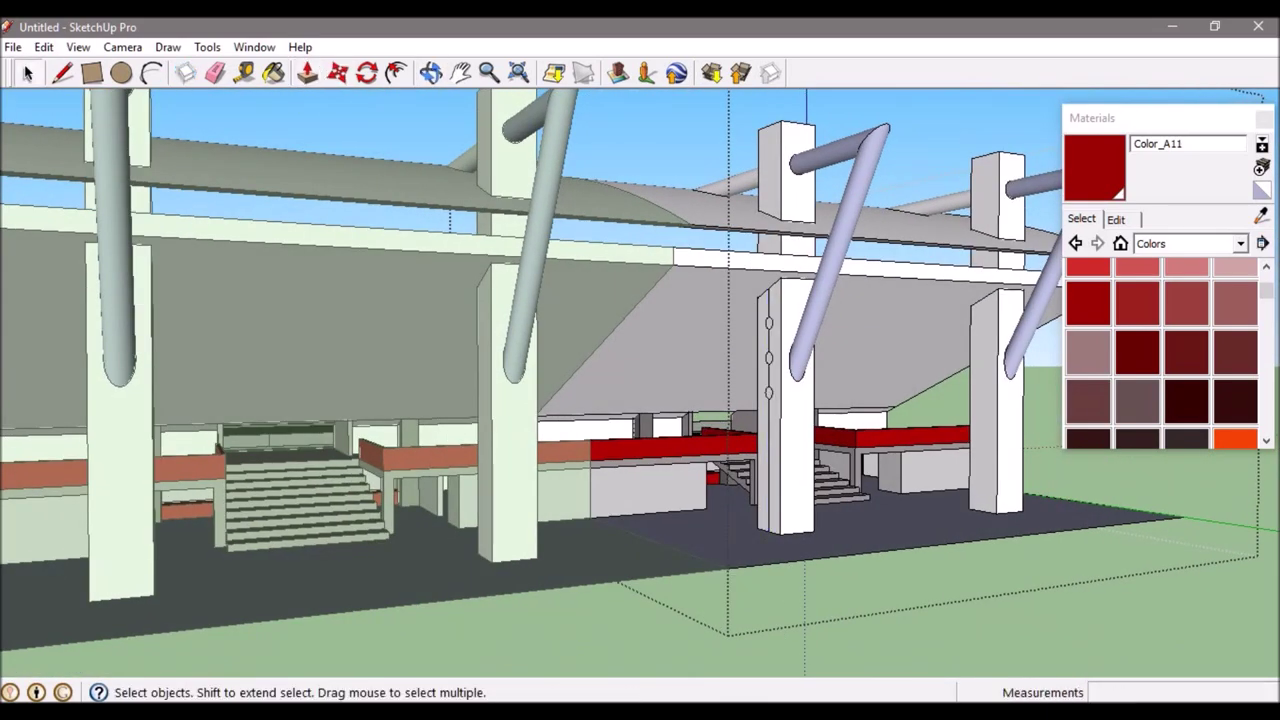
pyautogui.scroll(5, 950, 400)
pyautogui.press('e')
pyautogui.scroll(-2, 595, 540)
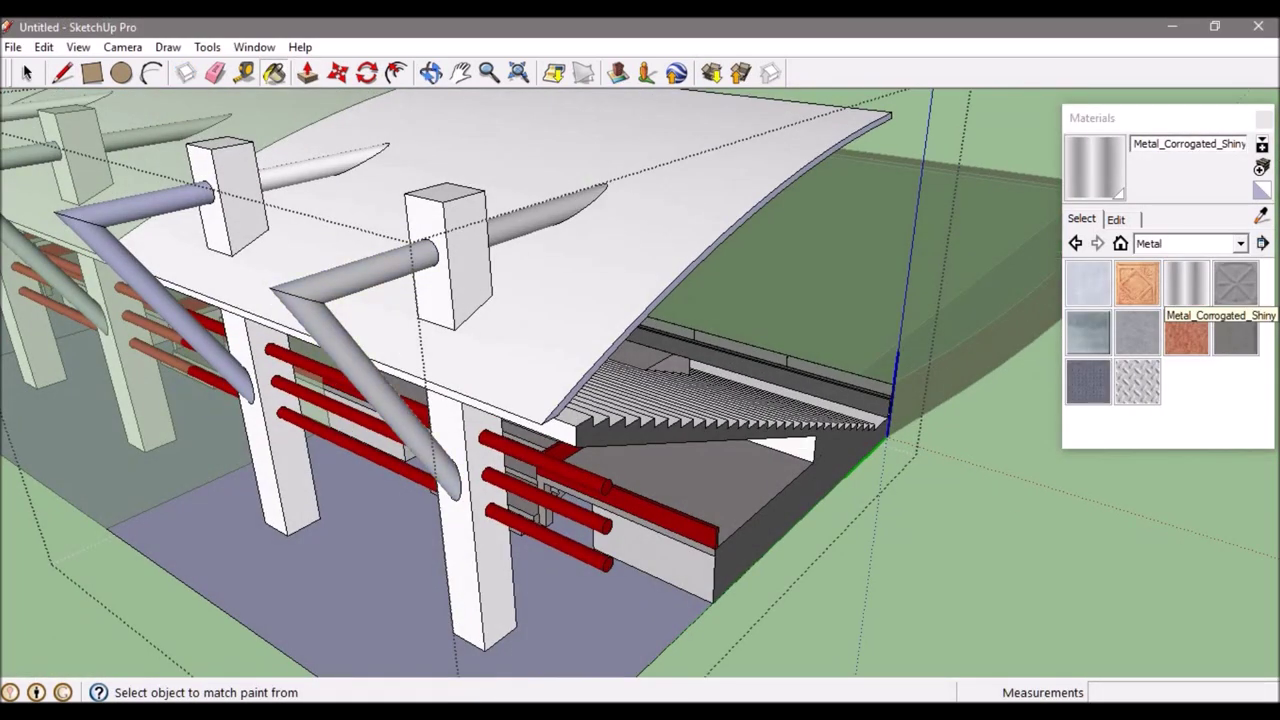
# Create a material from the antique brick texture in the Brick and Cladding category.
pyautogui.moveTo(700, 400); pyautogui.dragTo(520, 380, button='middle')
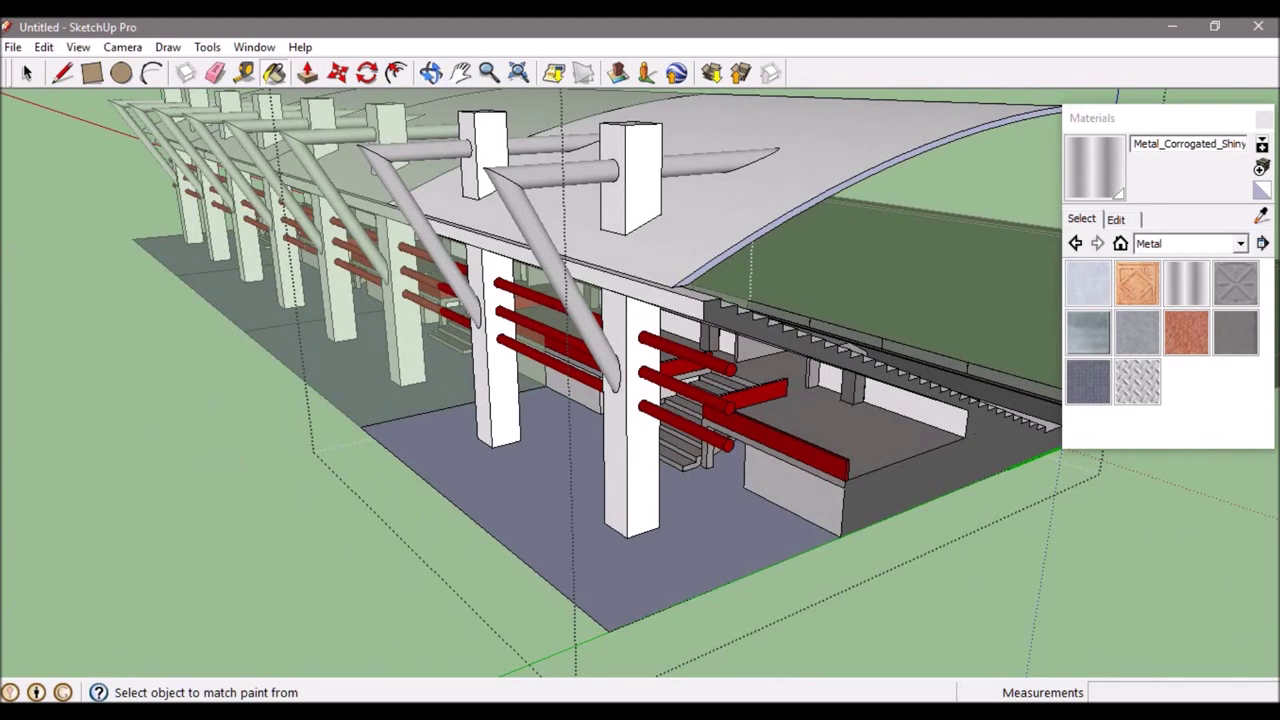
pyautogui.click(1190, 243)
pyautogui.scroll(2, 1190, 380)
pyautogui.click(1190, 323)
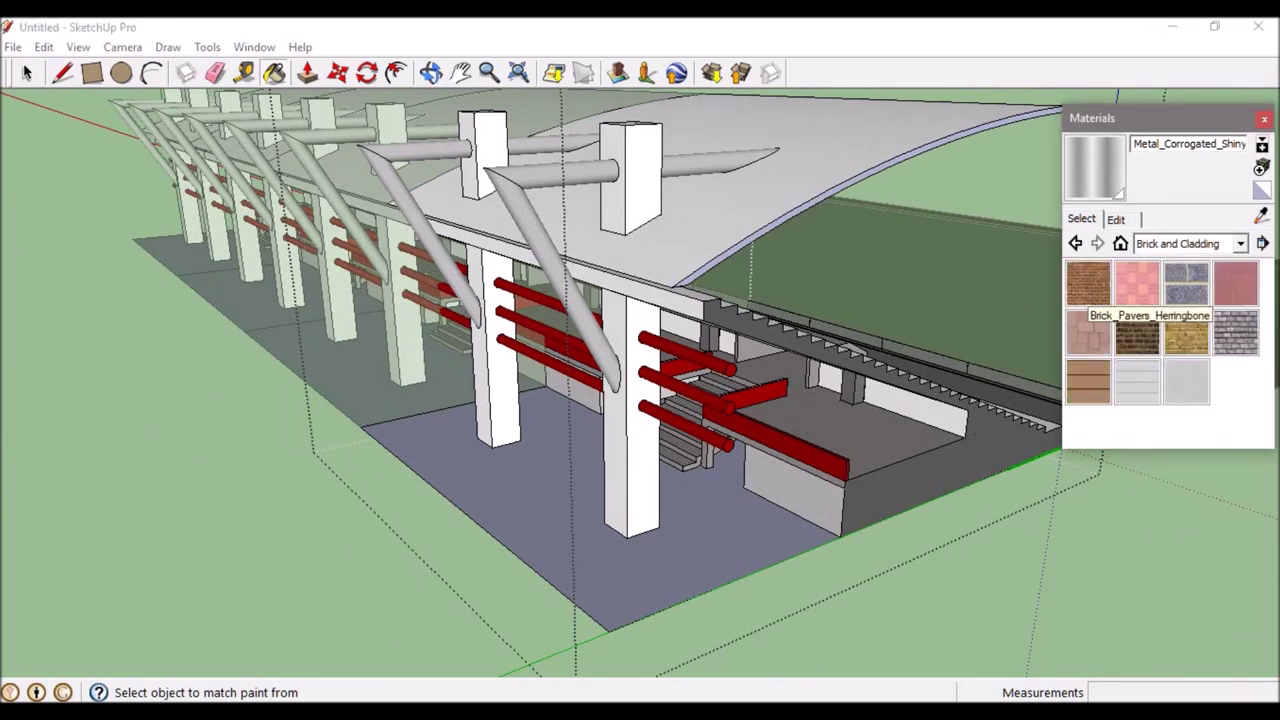
pyautogui.click(1262, 146)
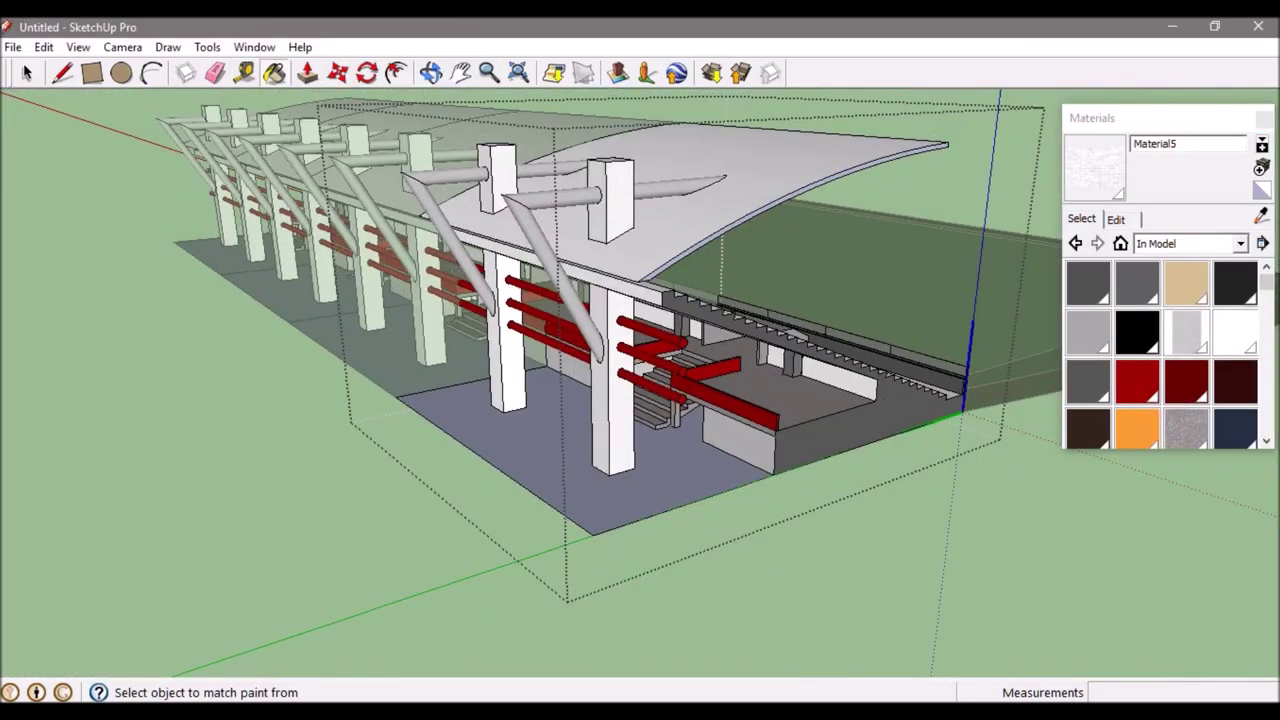
pyautogui.moveTo(510, 320); pyautogui.dragTo(600, 380, button='middle')
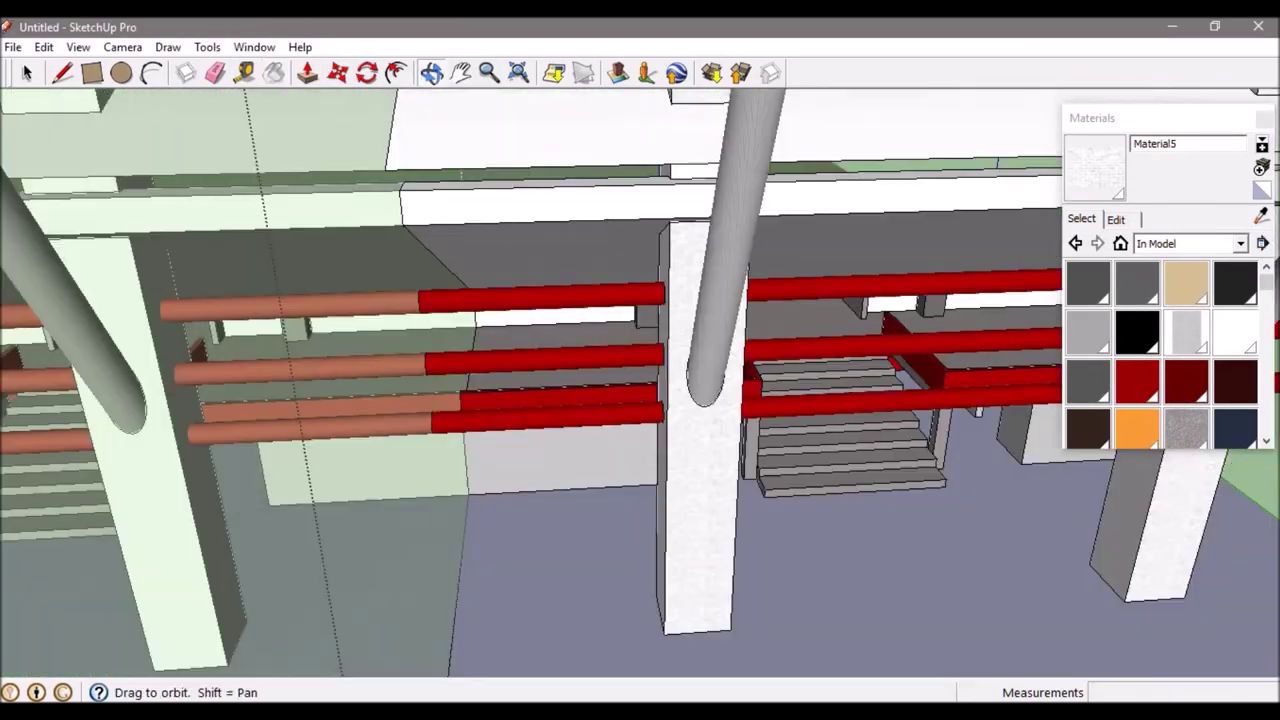
pyautogui.scroll(5, 600, 380)
pyautogui.scroll(3, 600, 380)
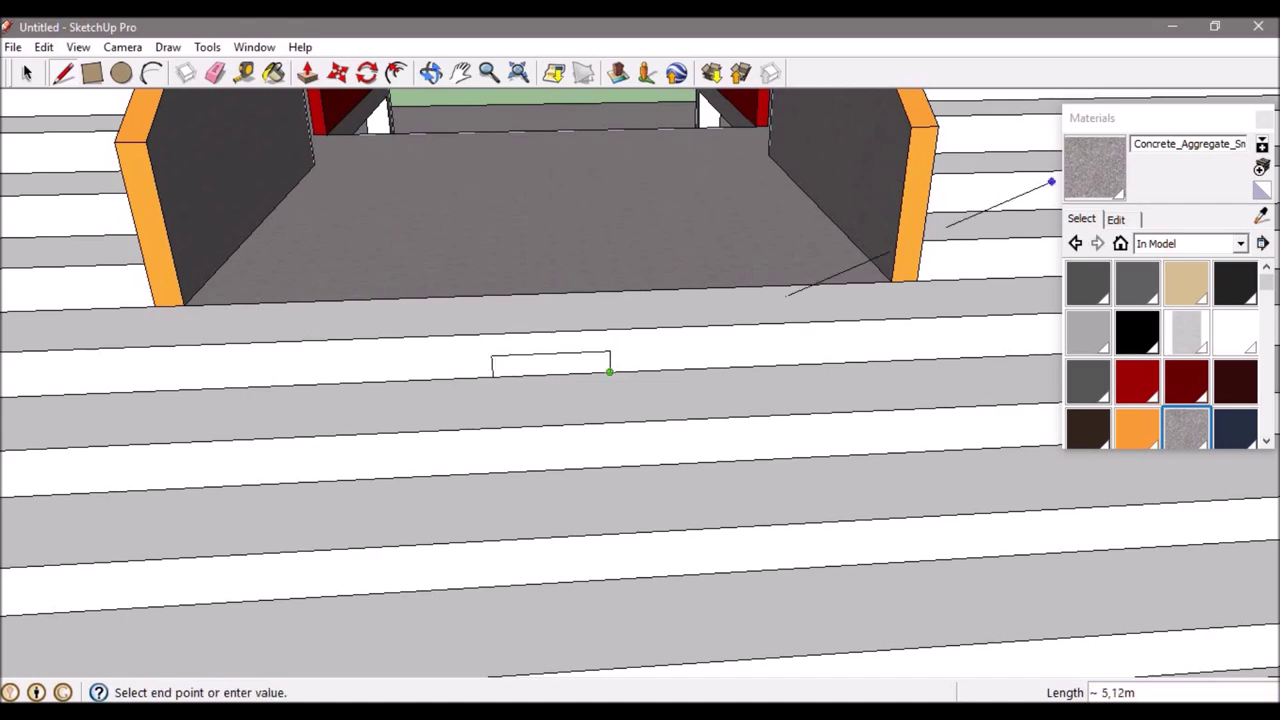
# Paint the seat rectangle orange and paste seat copies onto the steps.
pyautogui.click(550, 364)
pyautogui.press('space')
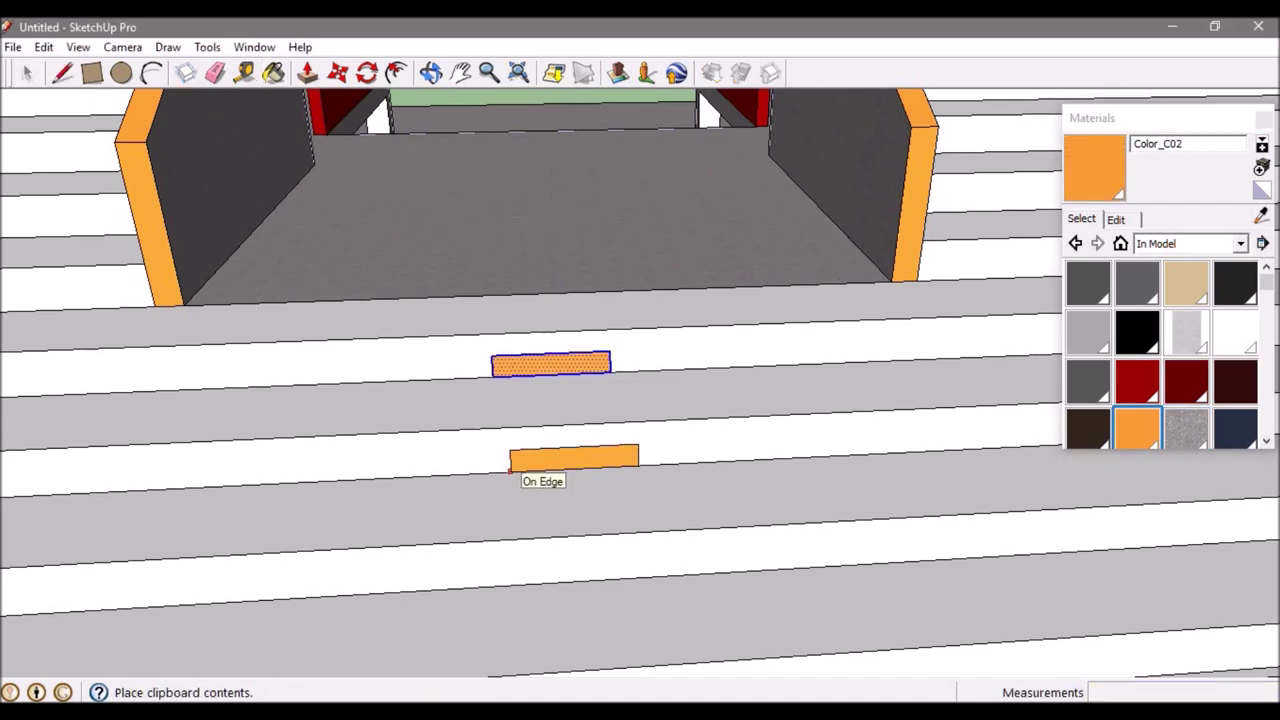
pyautogui.click(510, 470)
pyautogui.hotkey('ctrl', 'v')
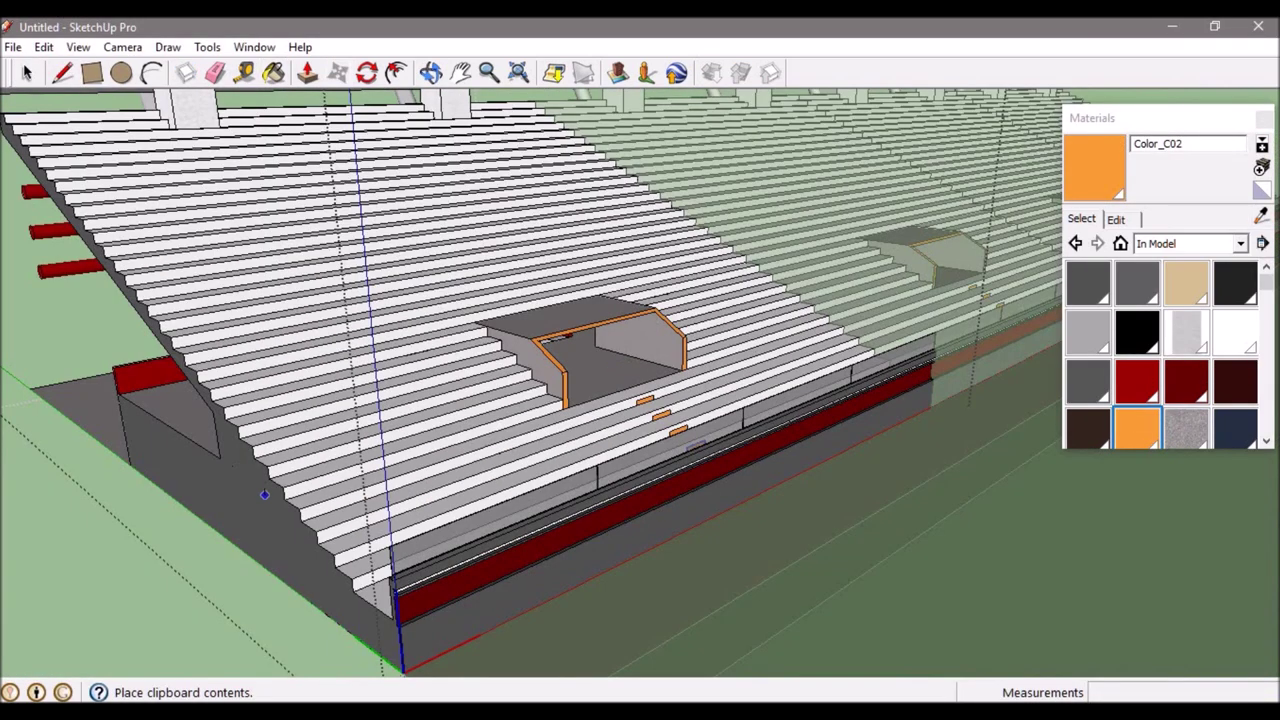
pyautogui.scroll(5, 615, 368)
pyautogui.scroll(-5, 476, 318)
pyautogui.moveTo(476, 318); pyautogui.dragTo(498, 258, button='middle')
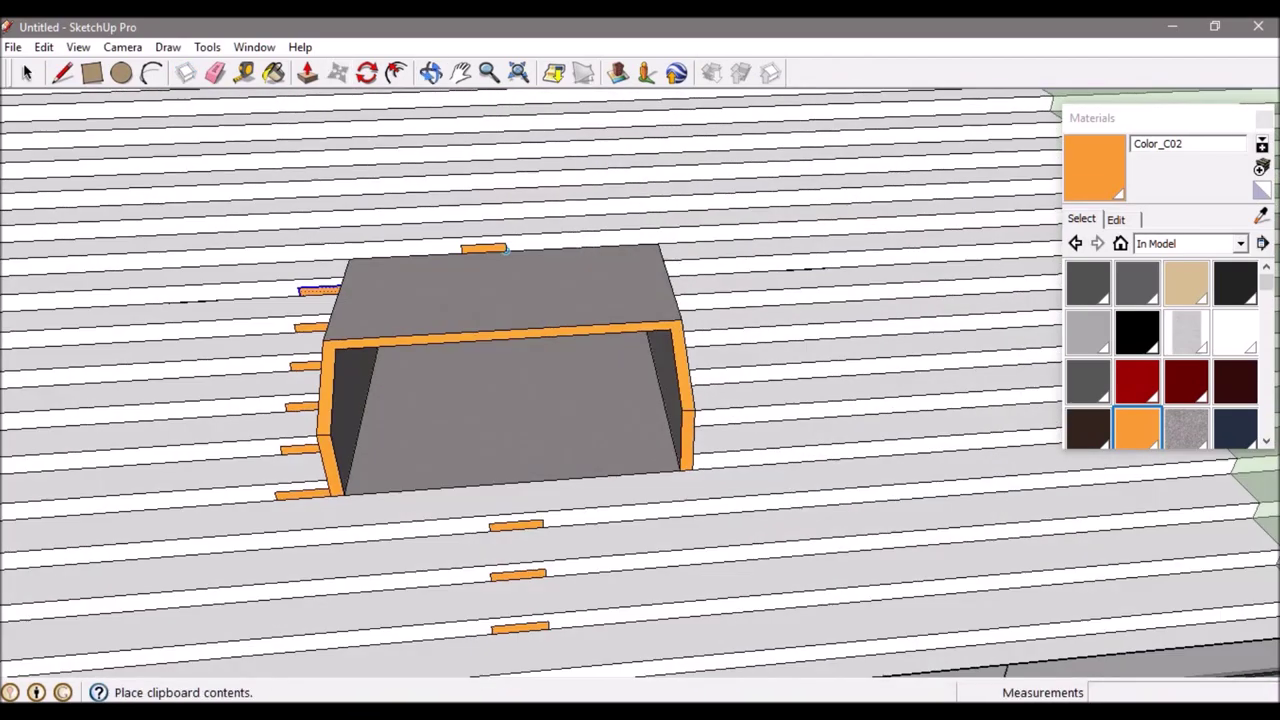
pyautogui.moveTo(521, 157); pyautogui.dragTo(530, 434, button='middle')
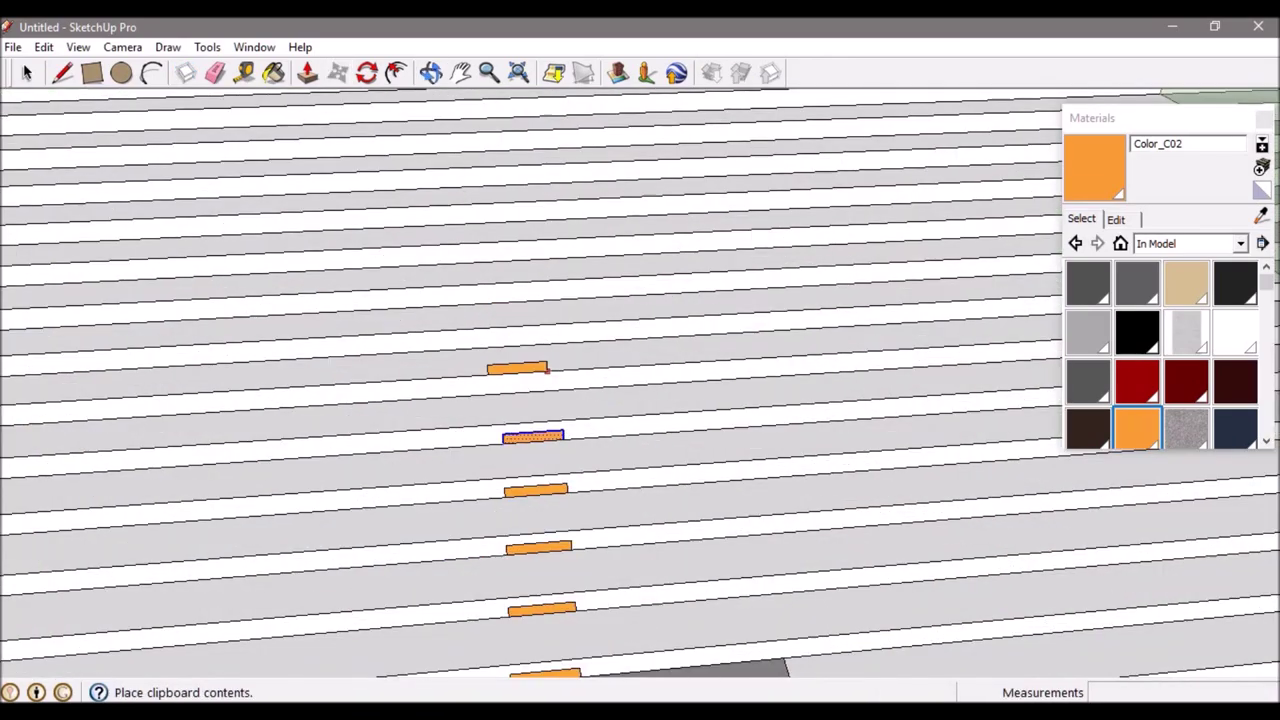
pyautogui.click(518, 177)
# Raise the first flat orange patch into a seat block.
pyautogui.moveTo(518, 177); pyautogui.dragTo(539, 313, button='middle')
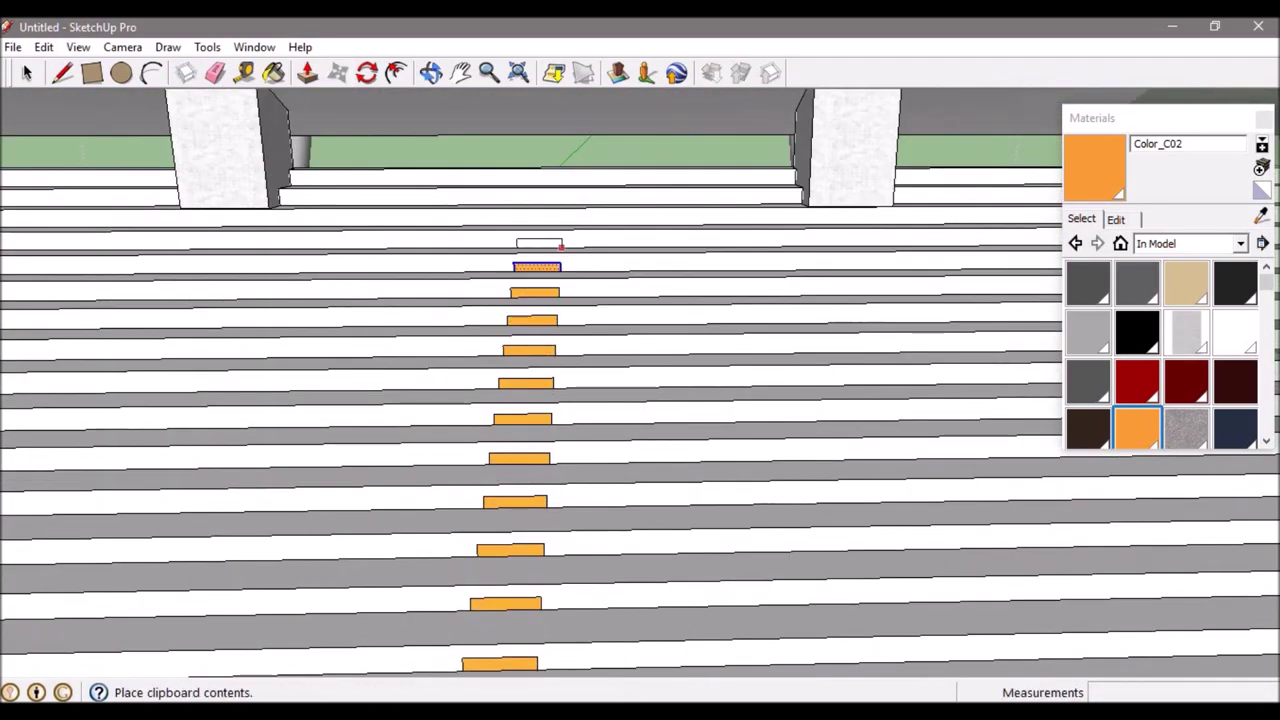
pyautogui.scroll(-3, 561, 245)
pyautogui.scroll(-5, 561, 245)
pyautogui.moveTo(561, 245); pyautogui.dragTo(600, 400, button='middle')
pyautogui.scroll(5, 615, 461)
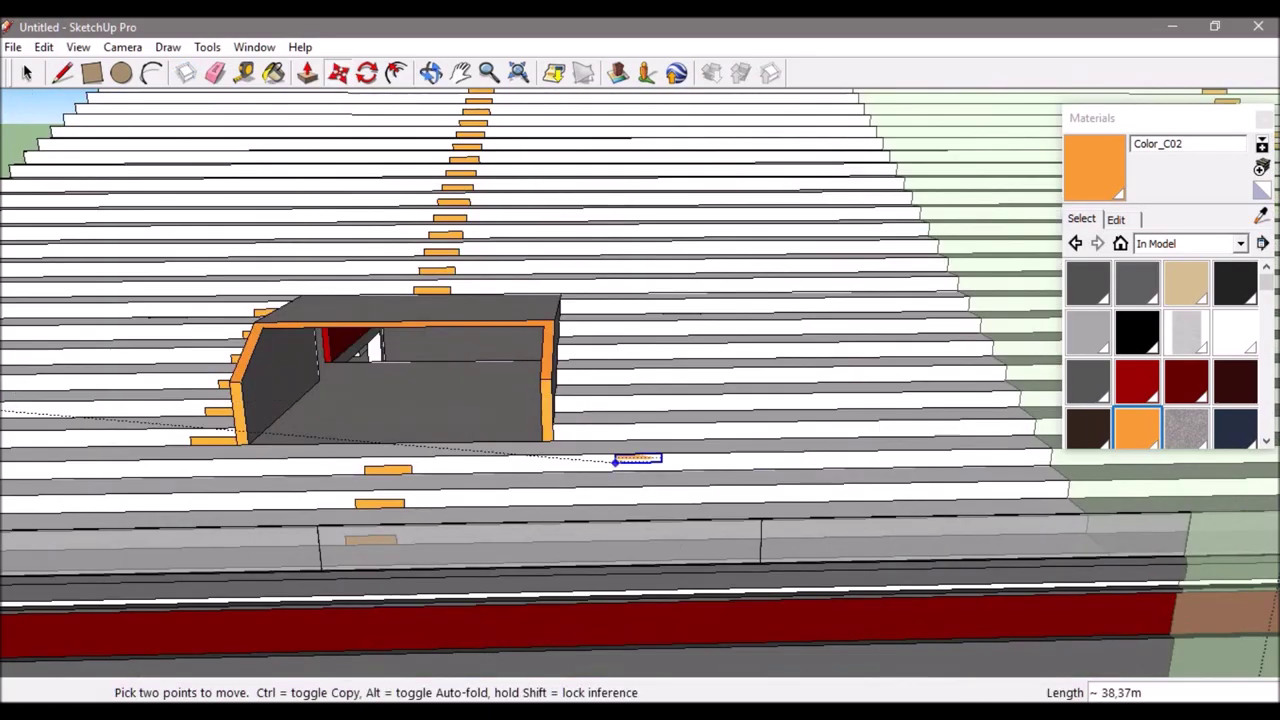
pyautogui.scroll(5, 615, 461)
pyautogui.scroll(-5, 615, 461)
pyautogui.scroll(6, 615, 461)
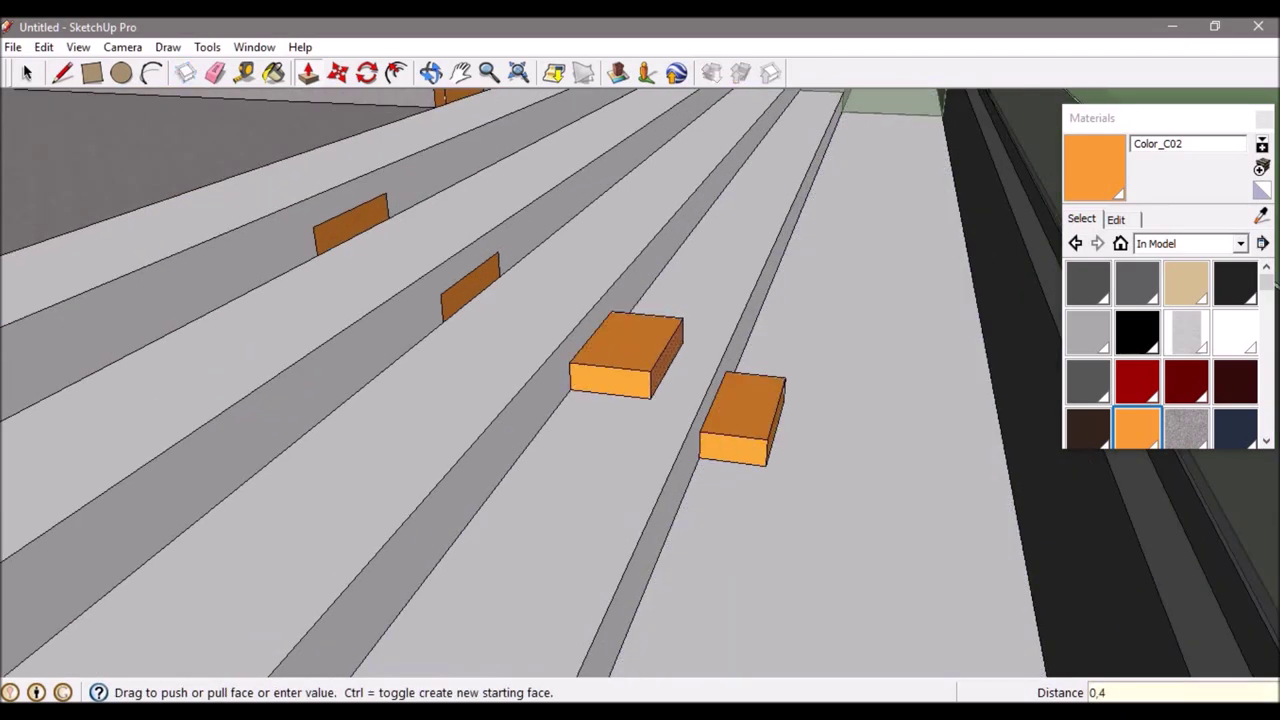
pyautogui.doubleClick(480, 290)
pyautogui.scroll(-5, 508, 294)
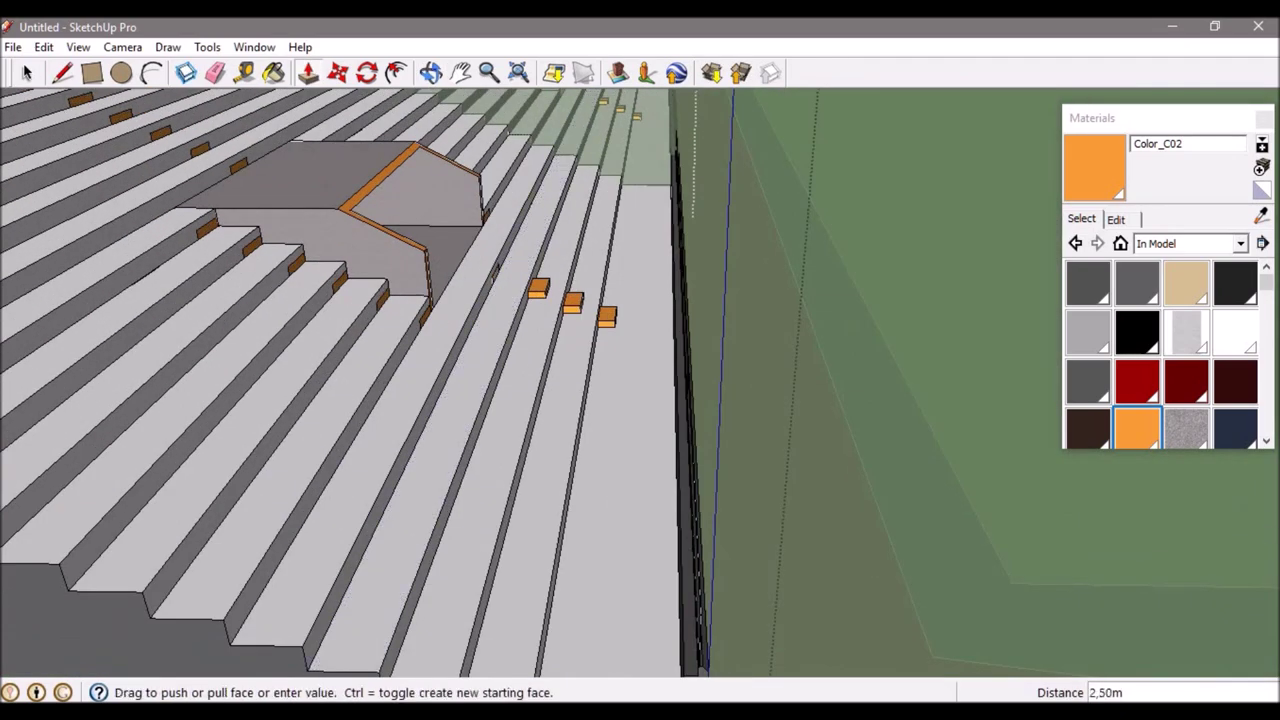
pyautogui.scroll(-1, 850, 550)
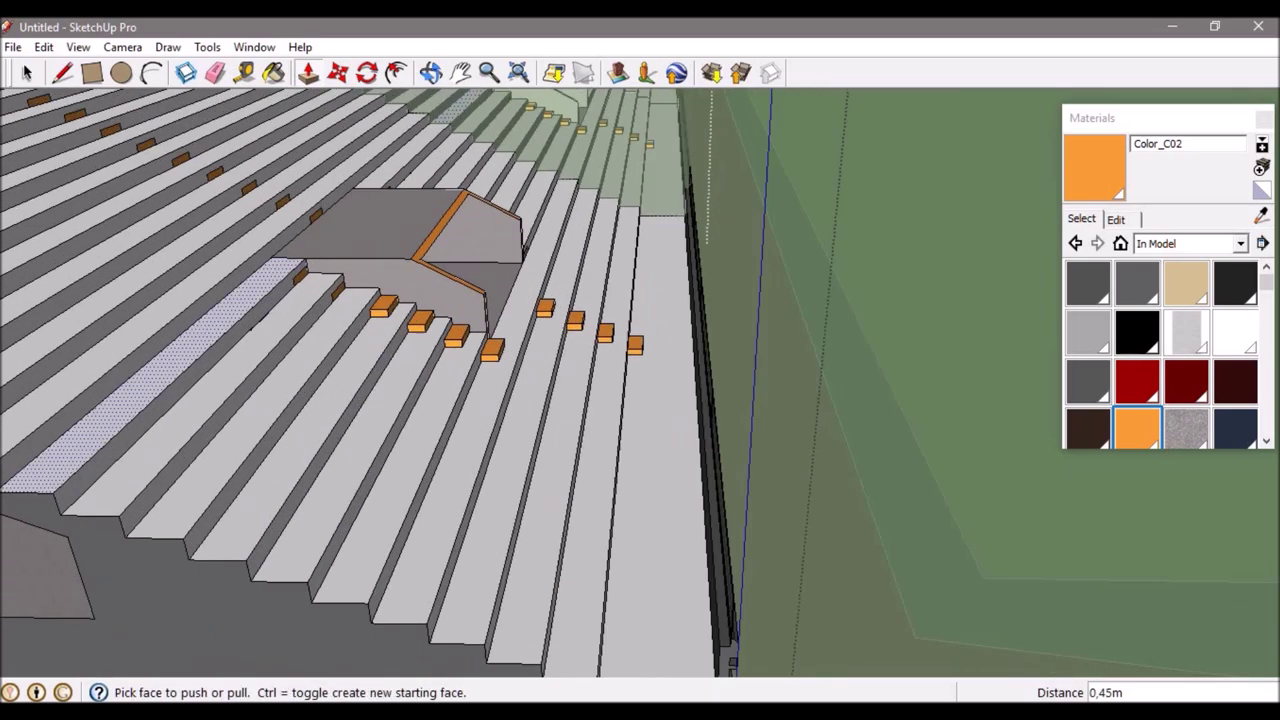
# Raise the next orange patches into seat blocks of the same height.
pyautogui.moveTo(22, 492); pyautogui.dragTo(493, 130, button='middle')
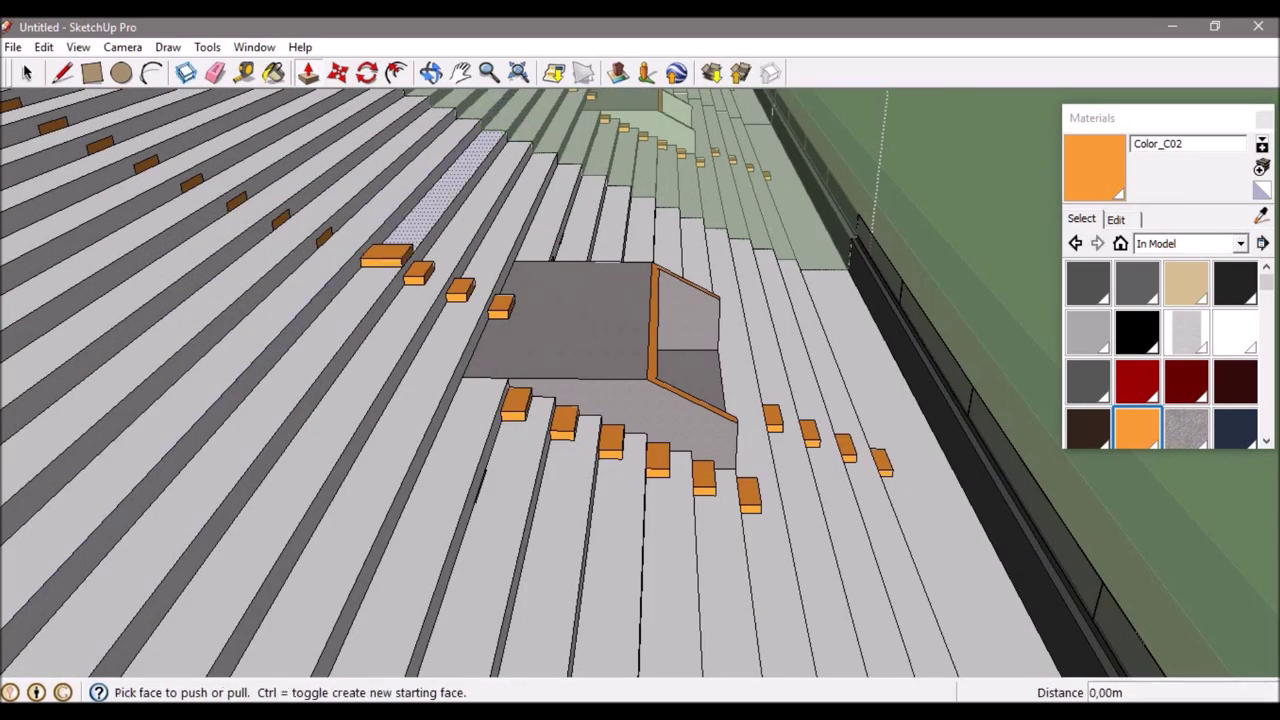
pyautogui.scroll(3, 640, 380)
pyautogui.doubleClick(363, 309)
pyautogui.doubleClick(286, 277)
pyautogui.scroll(2, 640, 380)
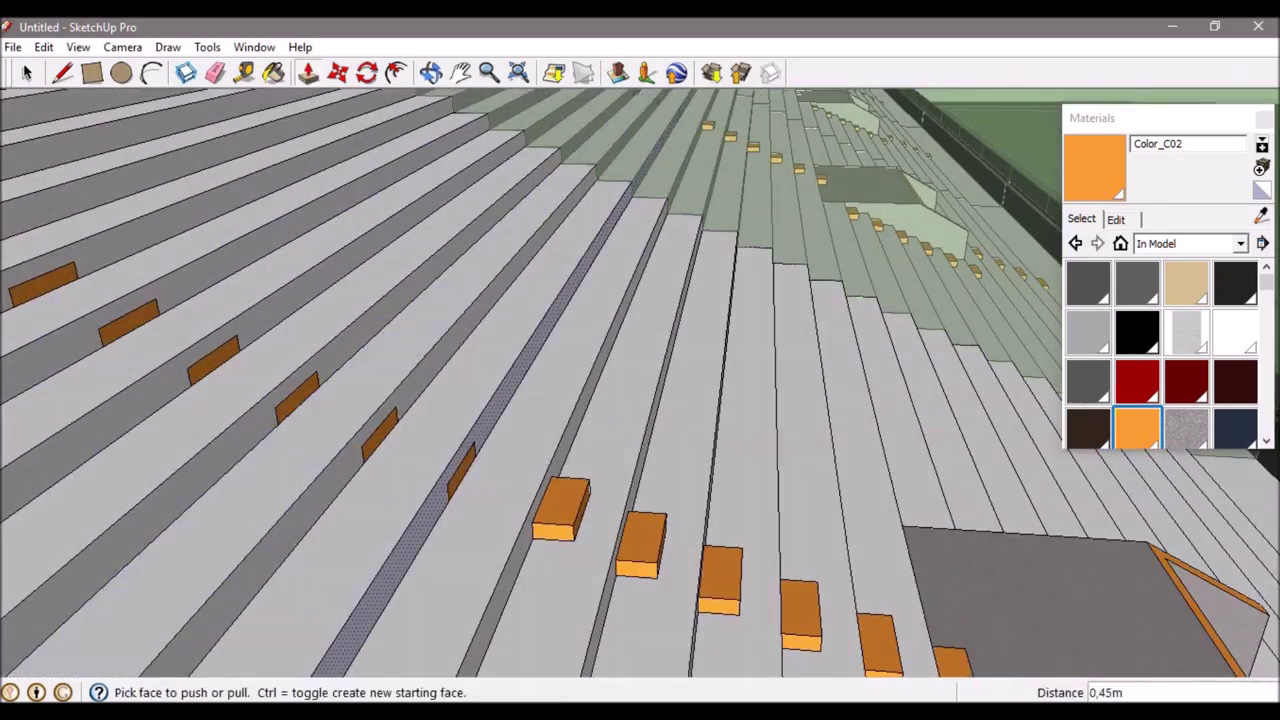
pyautogui.click(215, 362)
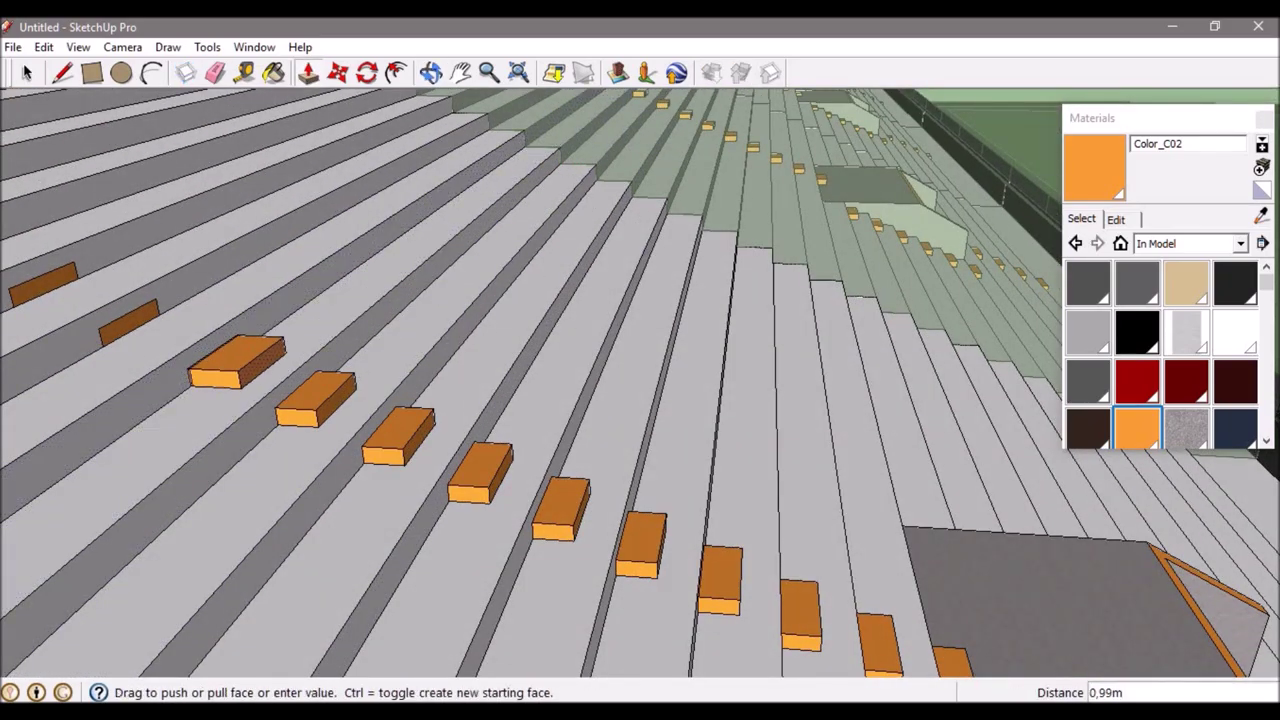
pyautogui.moveTo(640, 400); pyautogui.dragTo(600, 380, button='middle')
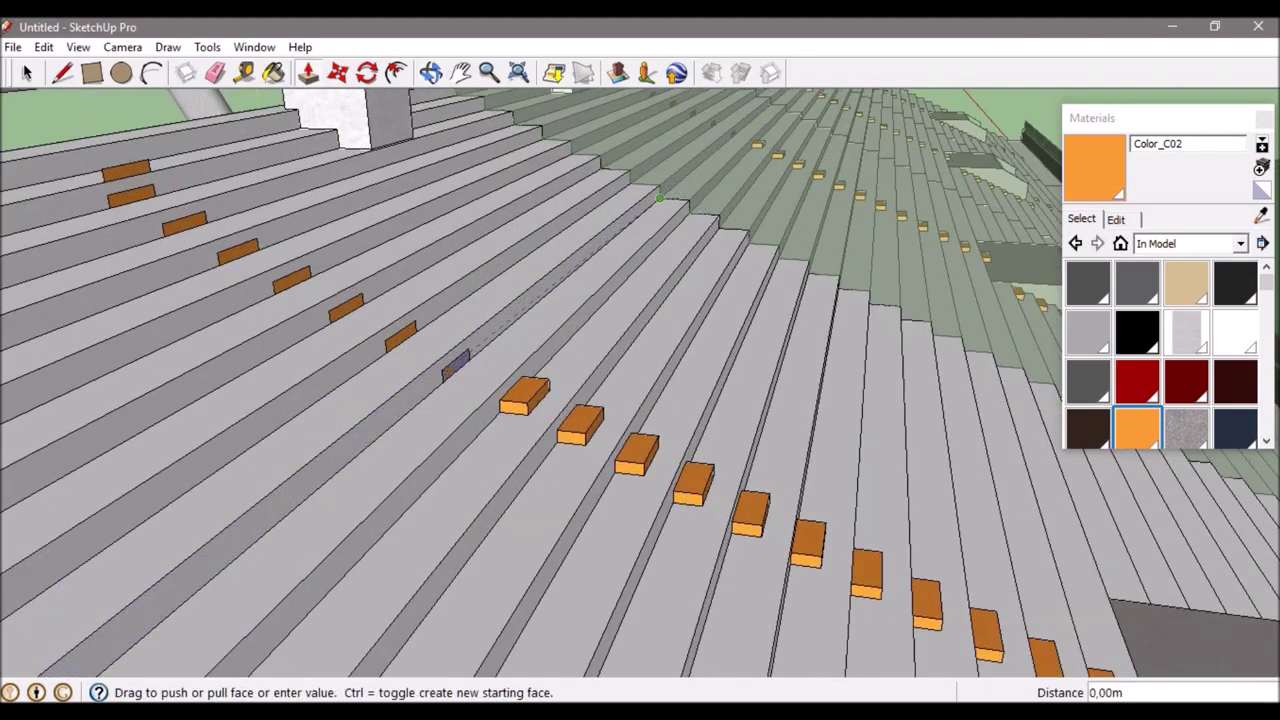
pyautogui.doubleClick(455, 368)
pyautogui.doubleClick(400, 338)
pyautogui.doubleClick(345, 310)
pyautogui.click(262, 255)
# Raise the remaining orange strips beside the stair opening into blocks.
pyautogui.moveTo(640, 400); pyautogui.dragTo(560, 380, button='middle')
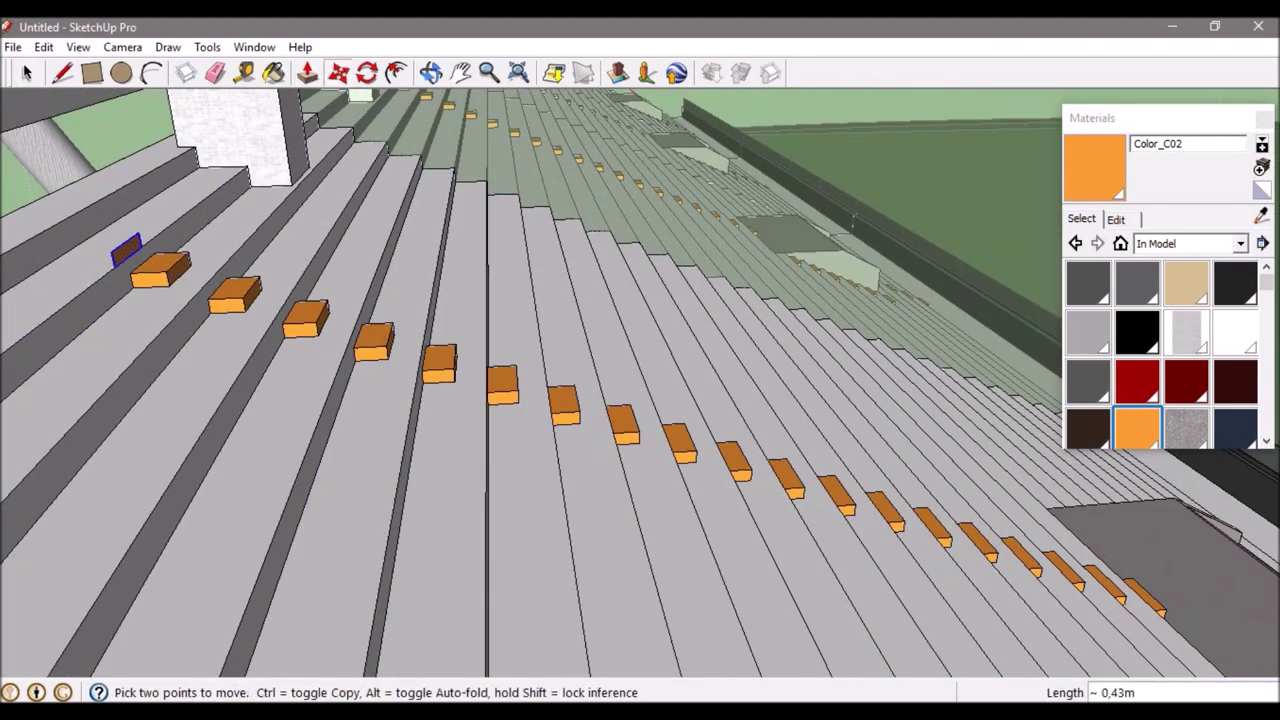
pyautogui.moveTo(640, 400)
pyautogui.mouseDown(button='middle')
pyautogui.moveTo(600, 380)
pyautogui.moveTo(640, 400)
pyautogui.mouseUp(button='middle')
pyautogui.press('space')
pyautogui.scroll(2, 370, 290)
pyautogui.press('e')
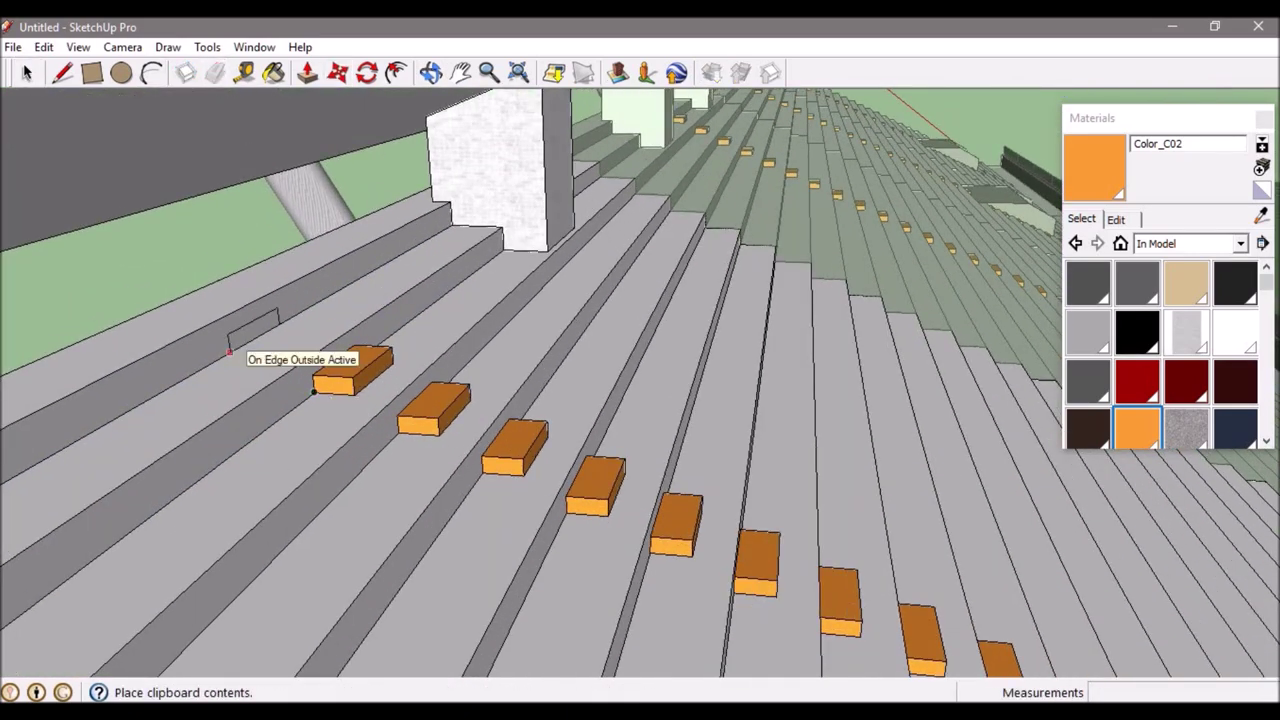
pyautogui.click(290, 330)
pyautogui.moveTo(640, 400); pyautogui.dragTo(600, 380, button='middle')
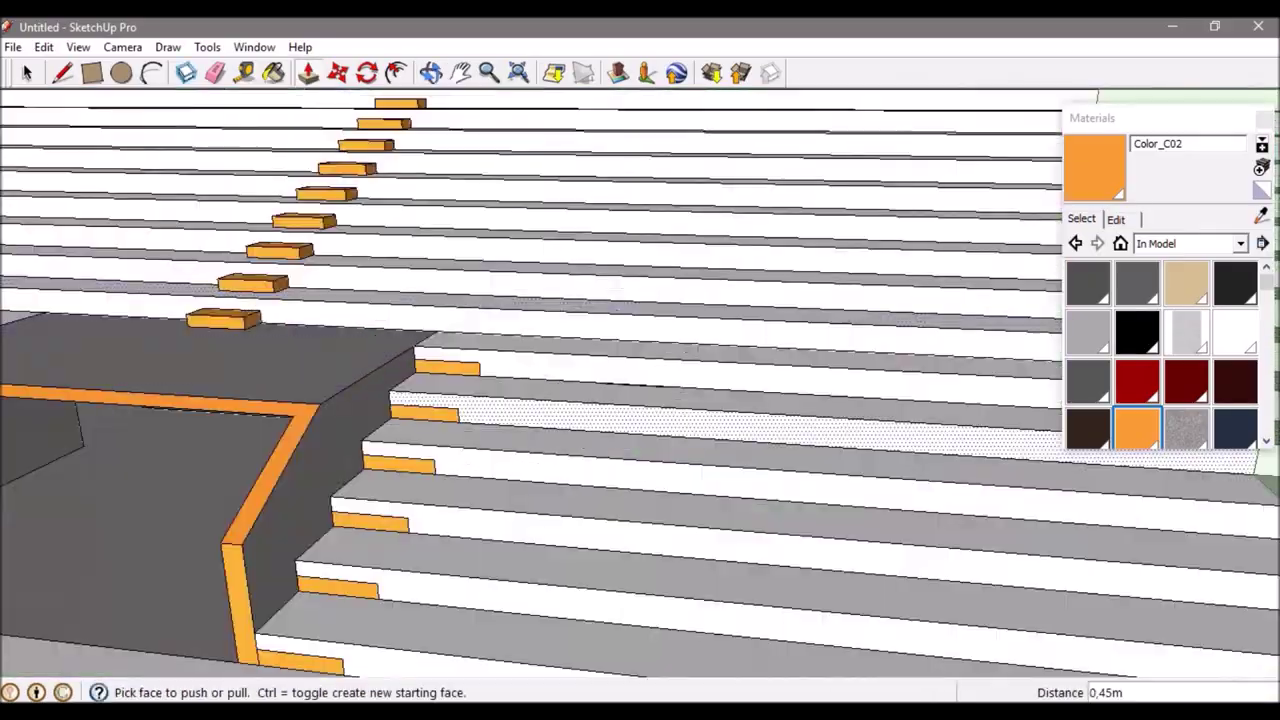
pyautogui.click(800, 460)
pyautogui.click(400, 465)
pyautogui.click(370, 525)
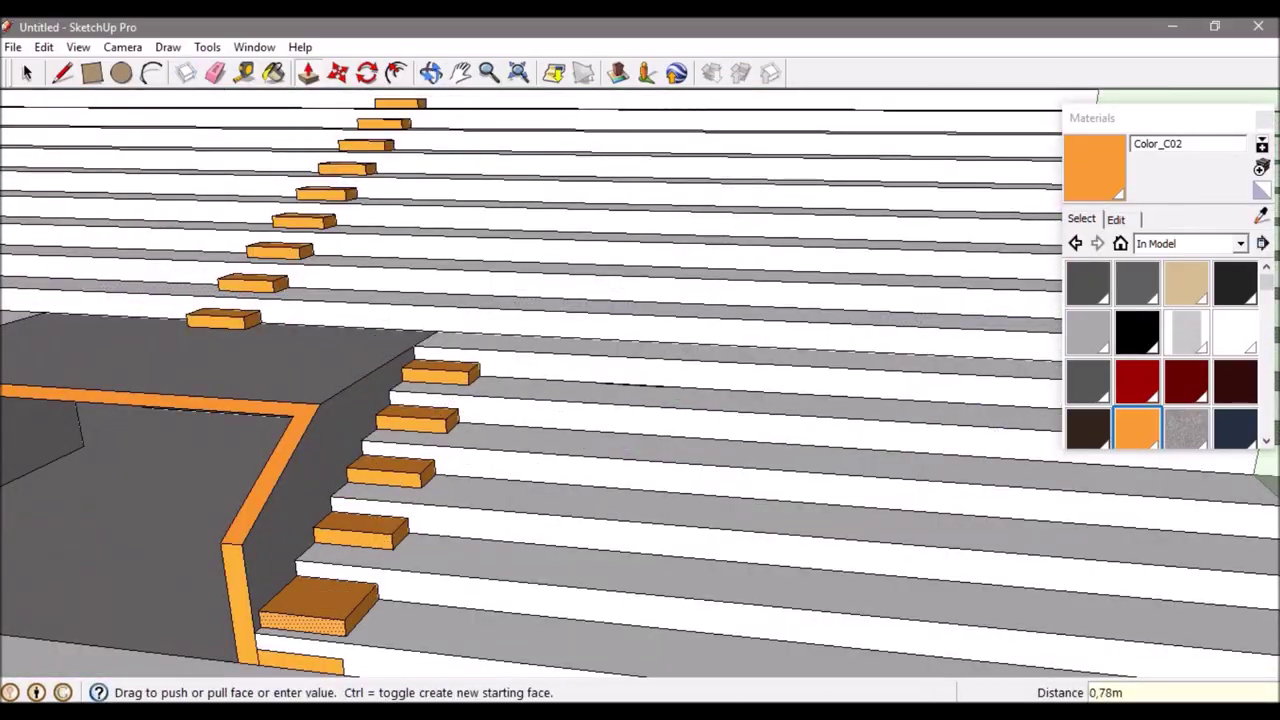
pyautogui.scroll(-10, 640, 400)
pyautogui.moveTo(640, 400)
pyautogui.mouseDown(button='middle')
pyautogui.moveTo(600, 380)
pyautogui.moveTo(625, 400)
pyautogui.moveTo(700, 400)
pyautogui.mouseUp(button='middle')
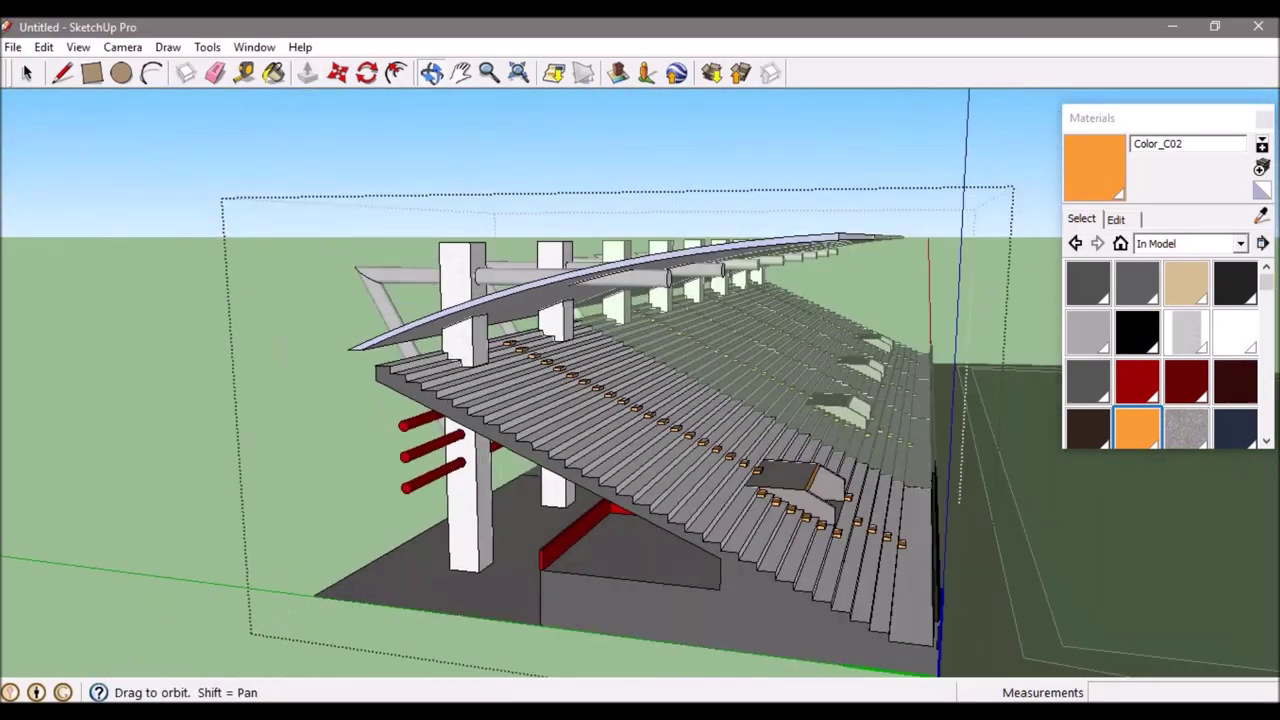
# Push the roof's inner skylight face down 0,15m.
pyautogui.scroll(5, 700, 400)
pyautogui.scroll(-3, 950, 565)
pyautogui.moveTo(948, 558); pyautogui.dragTo(850, 500, button='middle')
pyautogui.scroll(3, 850, 500)
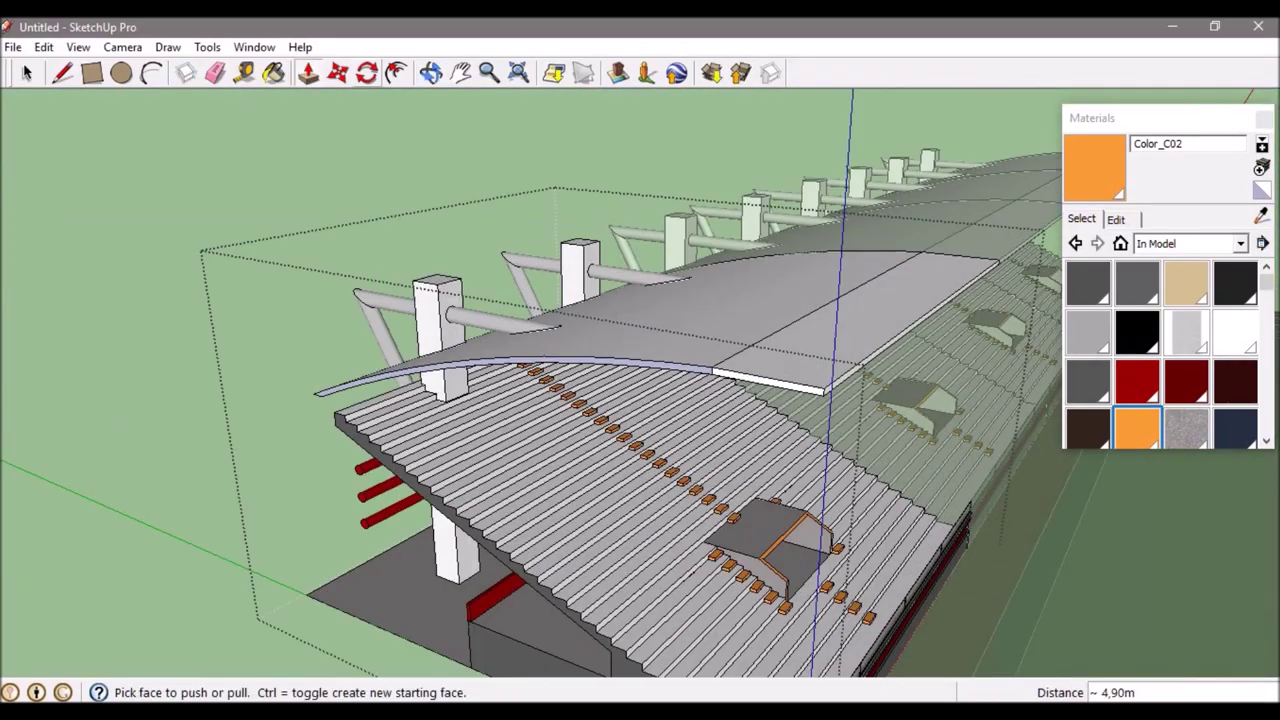
pyautogui.press('p')
pyautogui.click(720, 365)
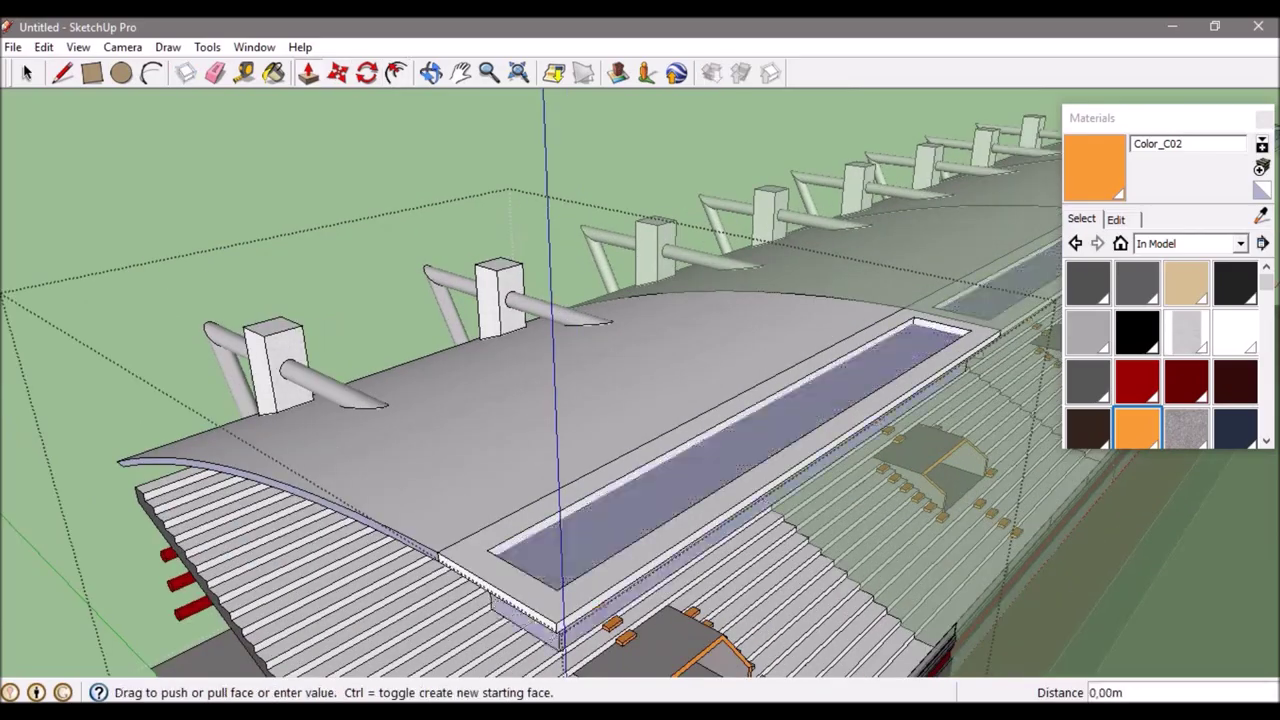
pyautogui.scroll(3, 720, 365)
# Sample the Translucent_Glass_Gray material and view the whole grandstand from above.
pyautogui.press('b')
pyautogui.scroll(-5, 640, 400)
pyautogui.moveTo(640, 400); pyautogui.dragTo(640, 300, button='middle')
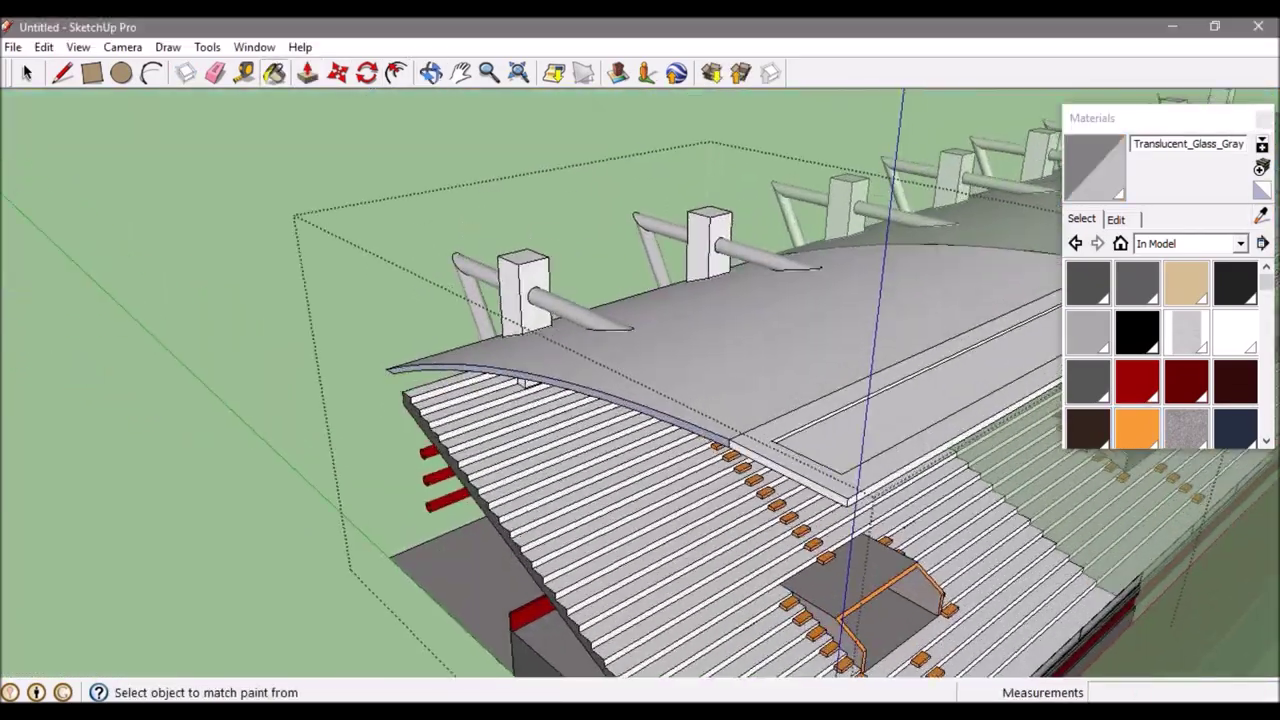
pyautogui.scroll(3, 640, 400)
pyautogui.moveTo(572, 373); pyautogui.dragTo(640, 420, button='middle')
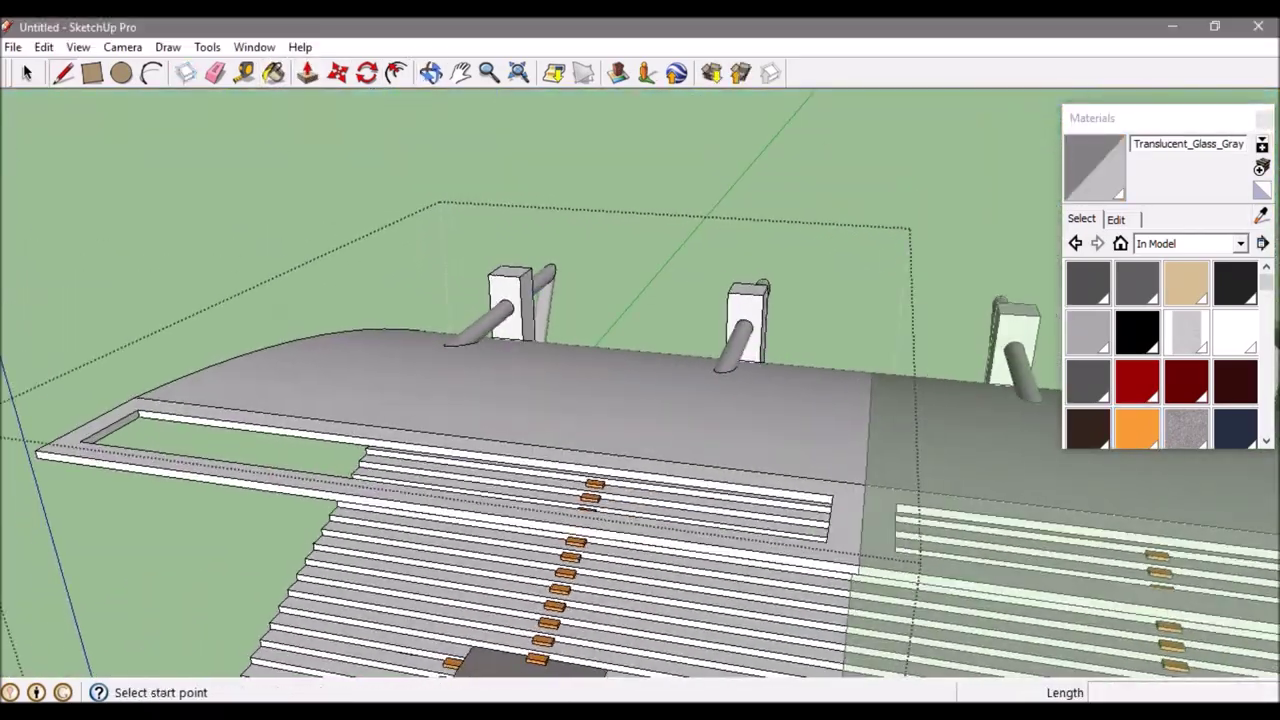
pyautogui.moveTo(640, 400)
pyautogui.mouseDown(button='middle')
pyautogui.moveTo(640, 300)
pyautogui.moveTo(600, 280)
pyautogui.mouseUp(button='middle')
pyautogui.scroll(-3, 600, 400)
pyautogui.moveTo(640, 400); pyautogui.dragTo(640, 500, button='middle')
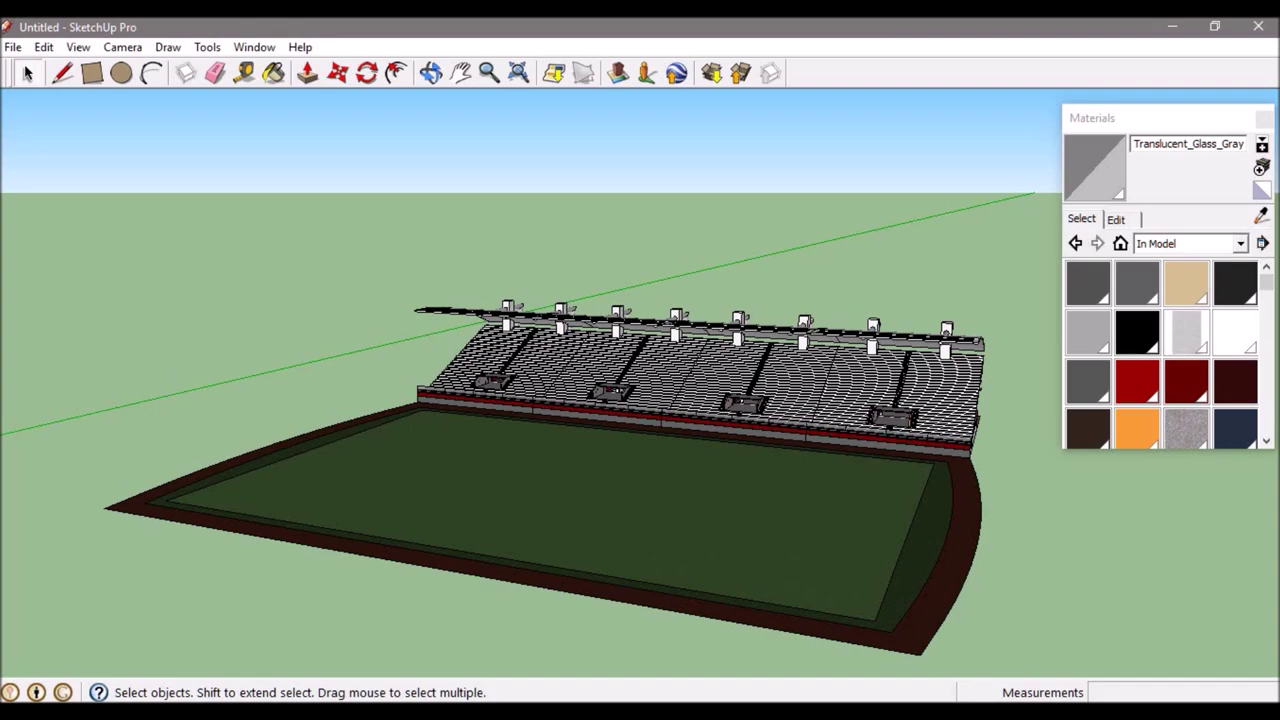
# Set the shadow date to 8/25 in the Shadows window.
pyautogui.scroll(3, 600, 400)
pyautogui.moveTo(600, 400)
pyautogui.mouseDown(button='middle')
pyautogui.moveTo(600, 430)
pyautogui.moveTo(640, 300)
pyautogui.moveTo(400, 300)
pyautogui.mouseUp(button='middle')
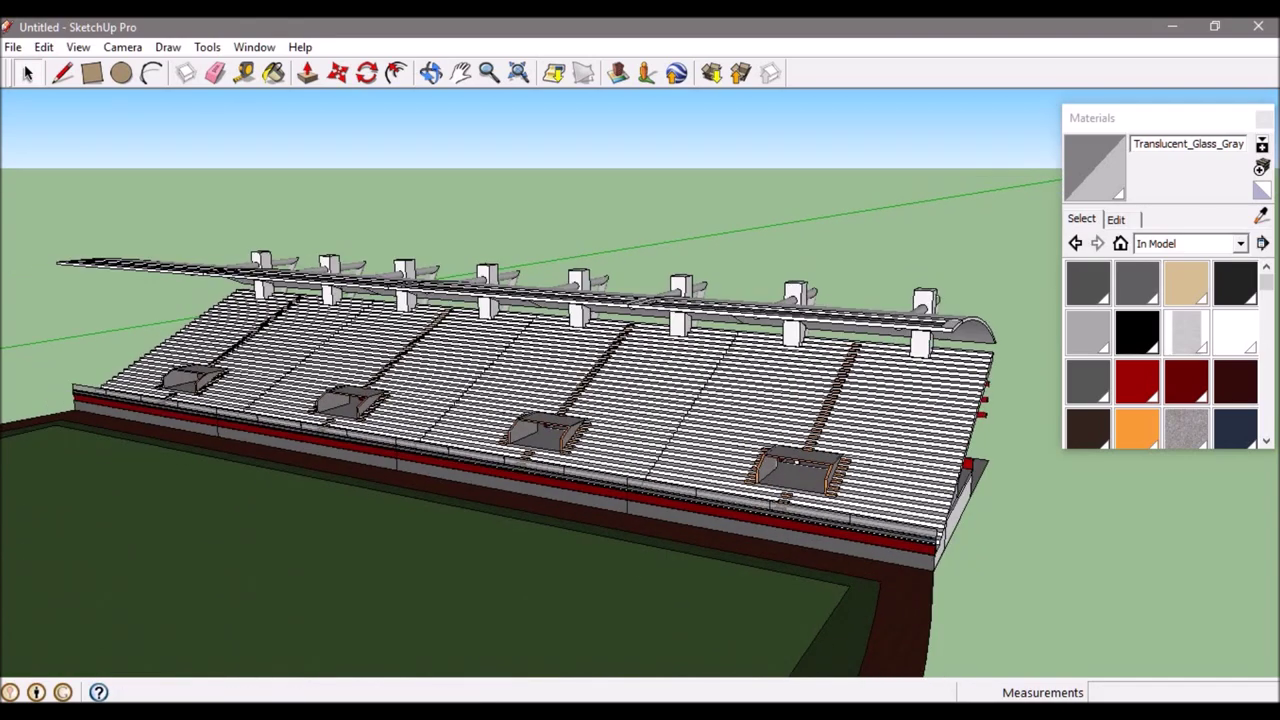
pyautogui.moveTo(640, 400)
pyautogui.mouseDown(button='middle')
pyautogui.moveTo(640, 420)
pyautogui.moveTo(520, 390)
pyautogui.moveTo(480, 400)
pyautogui.moveTo(600, 380)
pyautogui.mouseUp(button='middle')
pyautogui.scroll(-10, 640, 400)
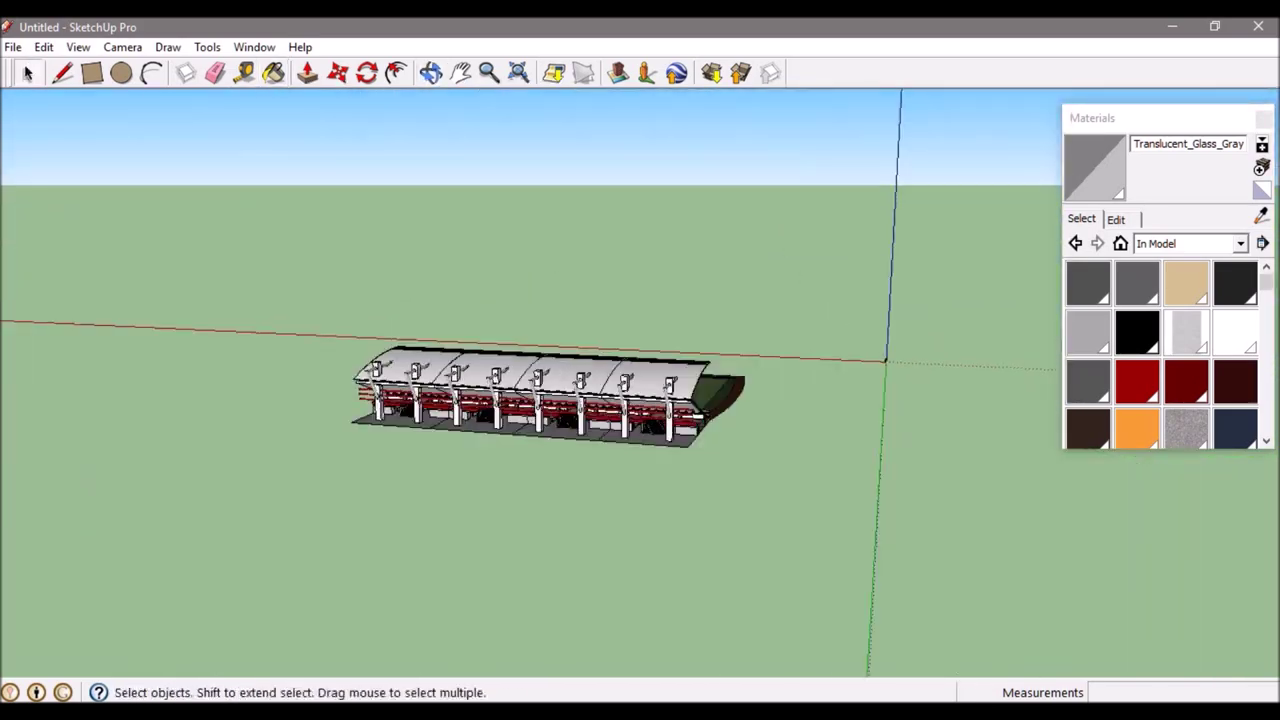
pyautogui.scroll(5, 640, 400)
pyautogui.click(254, 47)
pyautogui.click(282, 254)
pyautogui.moveTo(640, 400)
pyautogui.mouseDown(button='middle')
pyautogui.moveTo(560, 390)
pyautogui.moveTo(620, 400)
pyautogui.mouseUp(button='middle')
pyautogui.moveTo(168, 390); pyautogui.dragTo(146, 390)
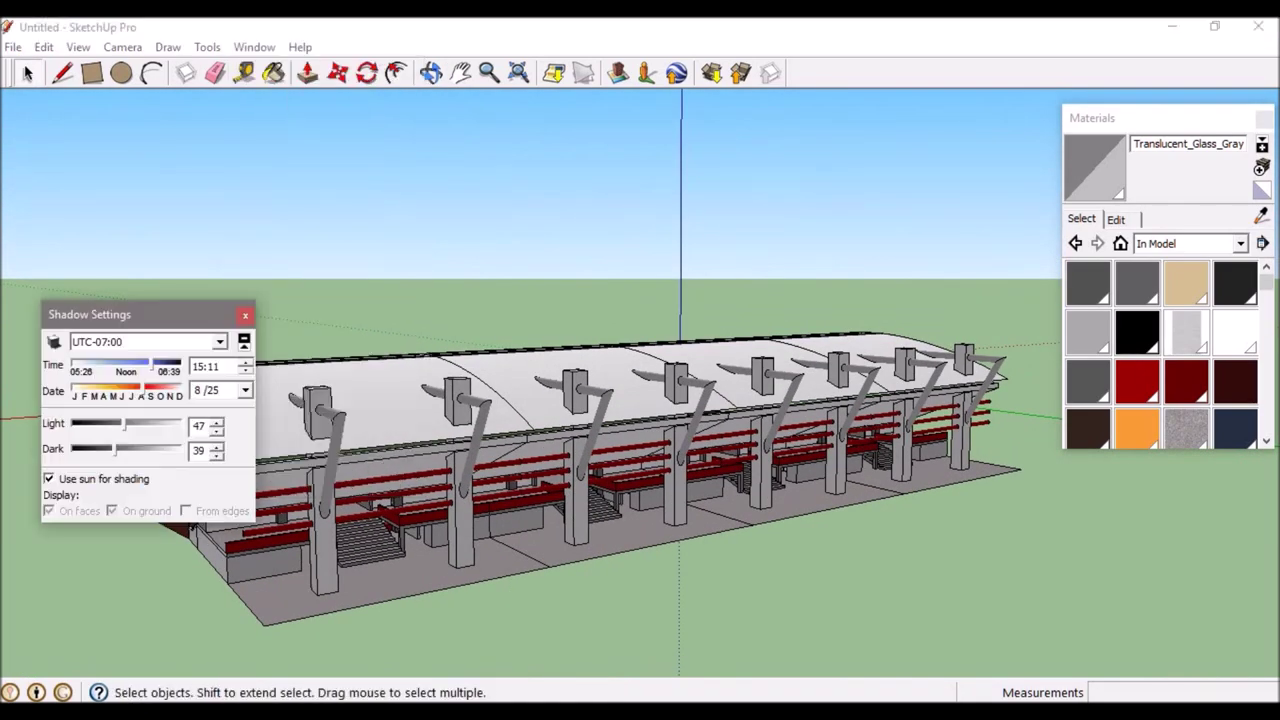
# Hide the axes and look through the soften-edges and edge display options.
pyautogui.moveTo(640, 400); pyautogui.dragTo(400, 400, button='middle')
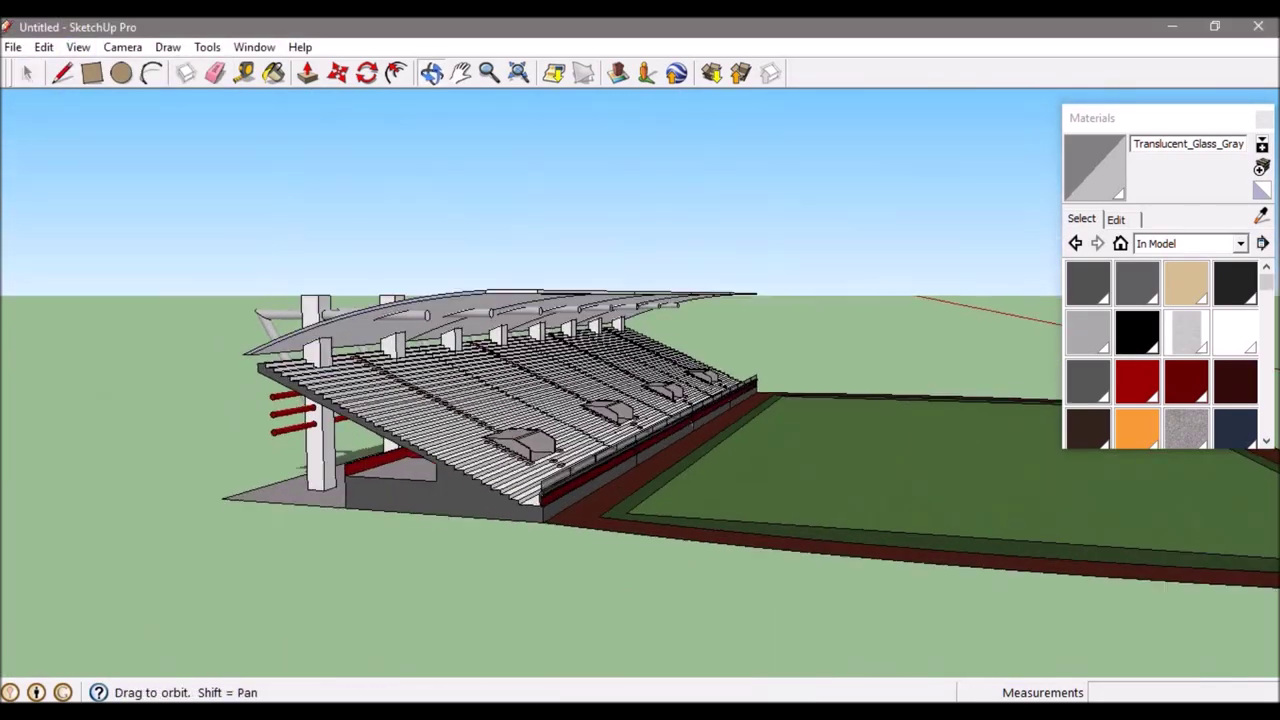
pyautogui.click(78, 47)
pyautogui.click(104, 179)
pyautogui.moveTo(640, 400)
pyautogui.mouseDown(button='middle')
pyautogui.moveTo(560, 380)
pyautogui.moveTo(640, 400)
pyautogui.mouseUp(button='middle')
pyautogui.click(207, 47)
pyautogui.click(271, 314)
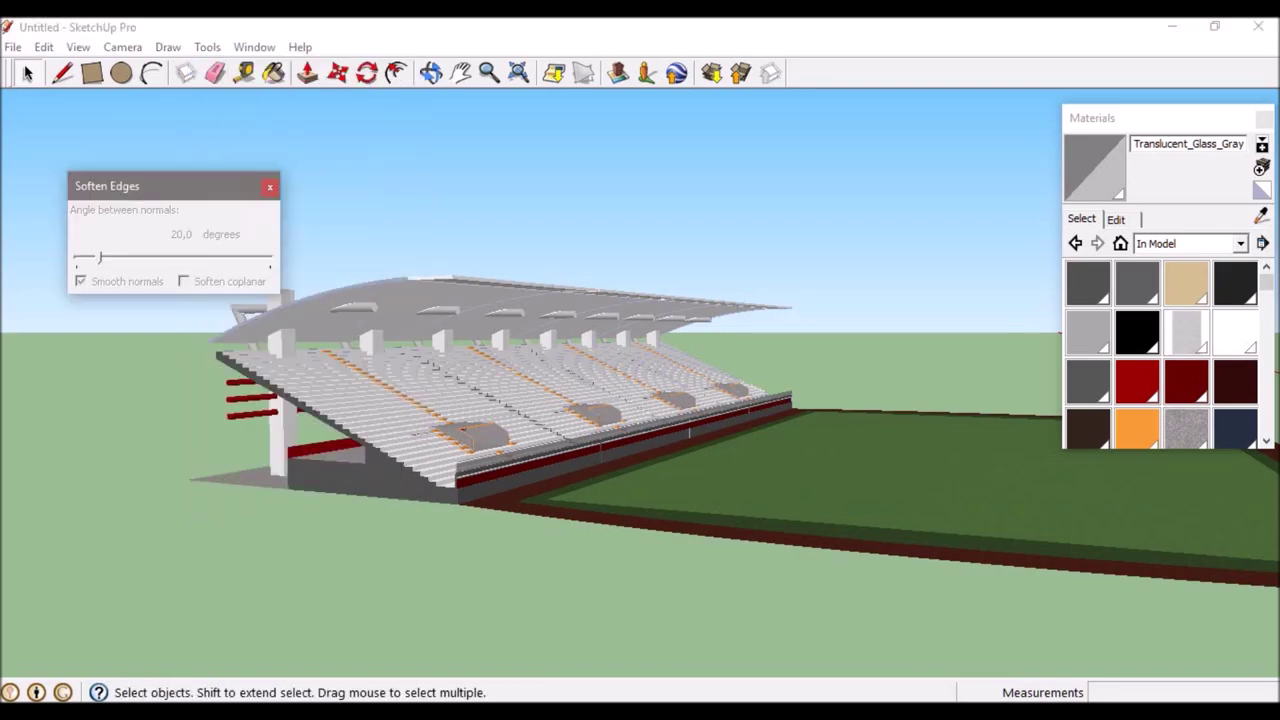
pyautogui.click(78, 47)
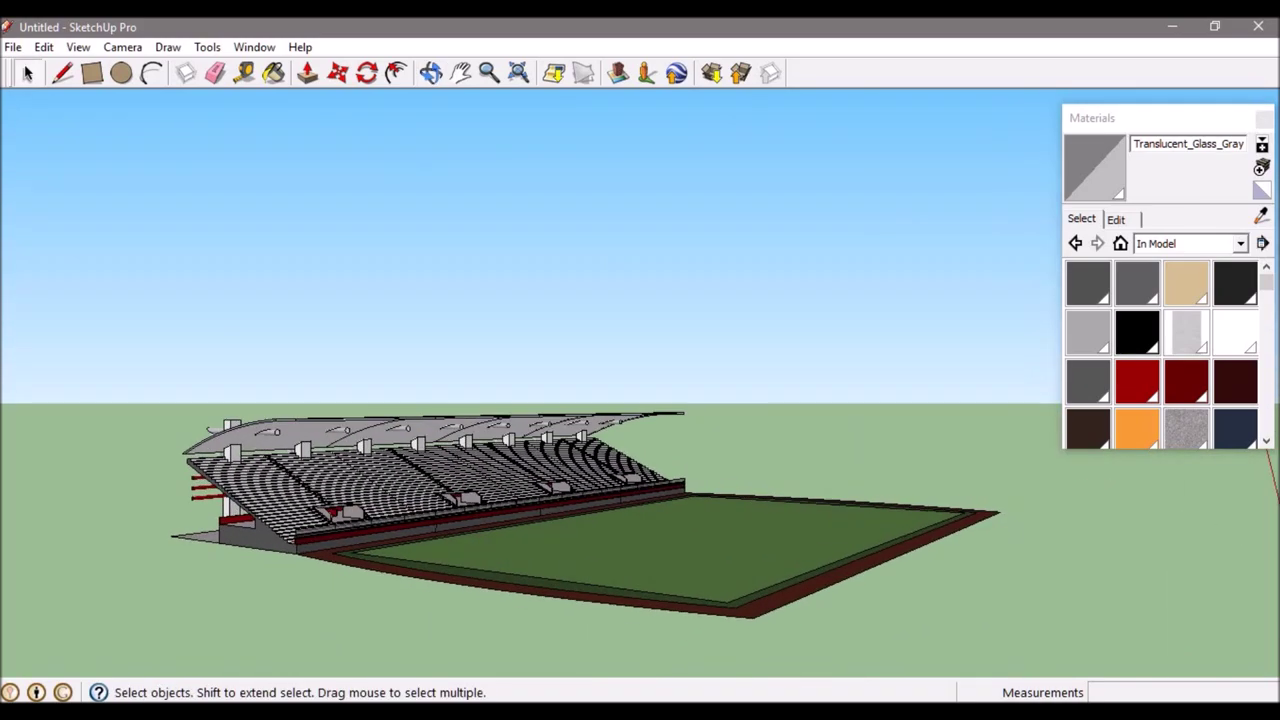
pyautogui.press('space')
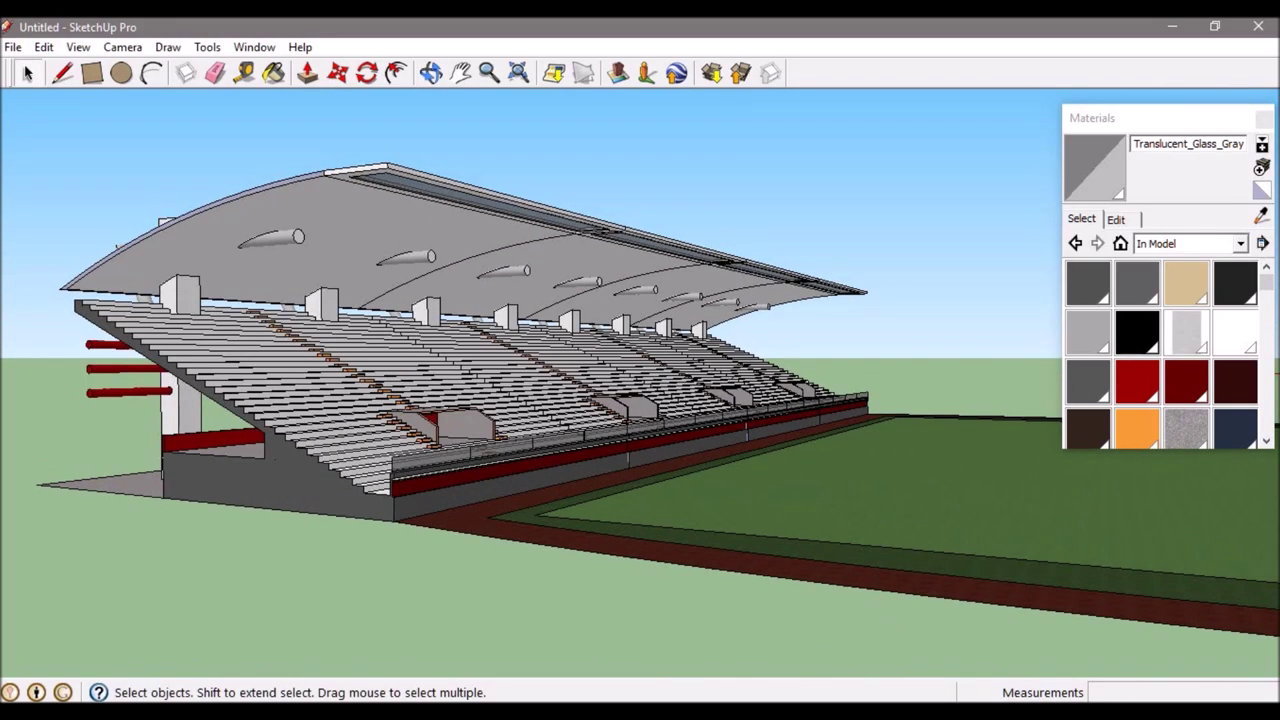